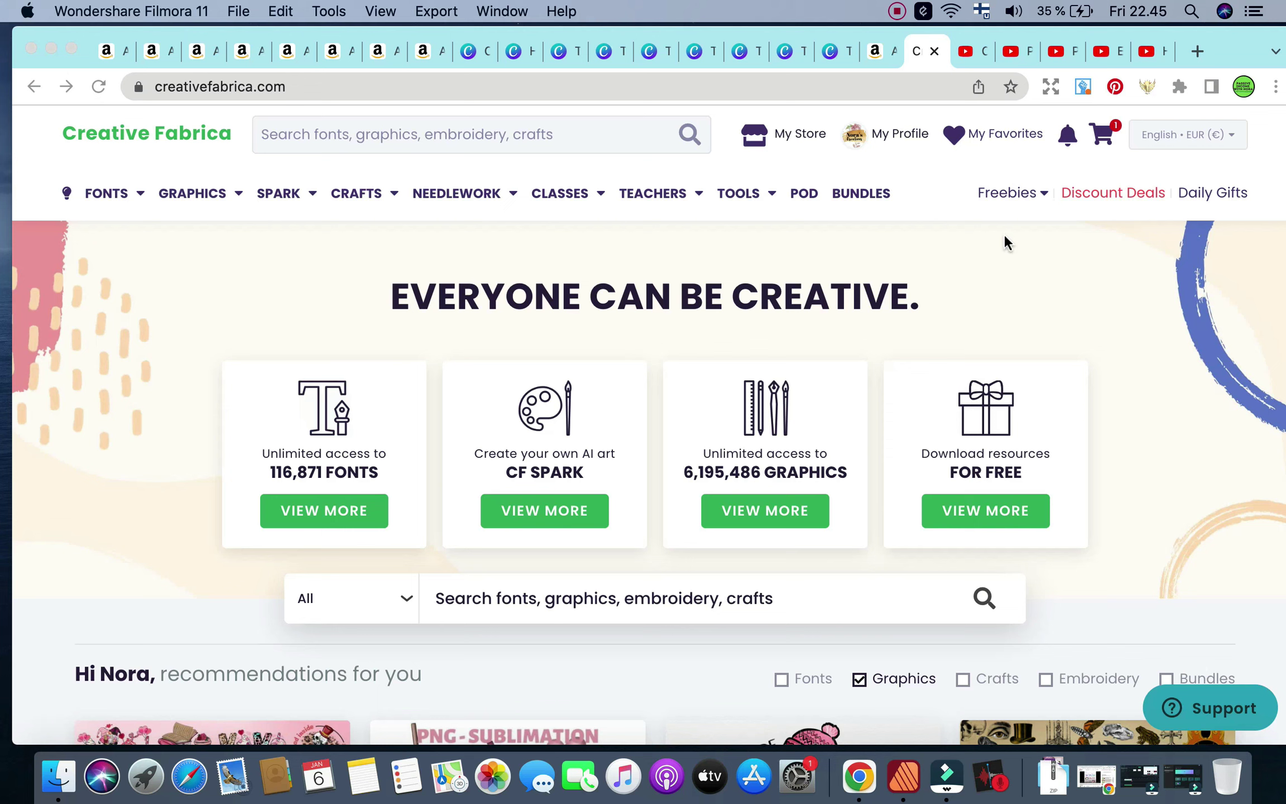
Step: Copy the search phrase "abundance mindset journal" from the Amazon results page
{"action": "left_click", "coordinate": [550, 134]}
{"action": "left_click", "coordinate": [517, 121]}
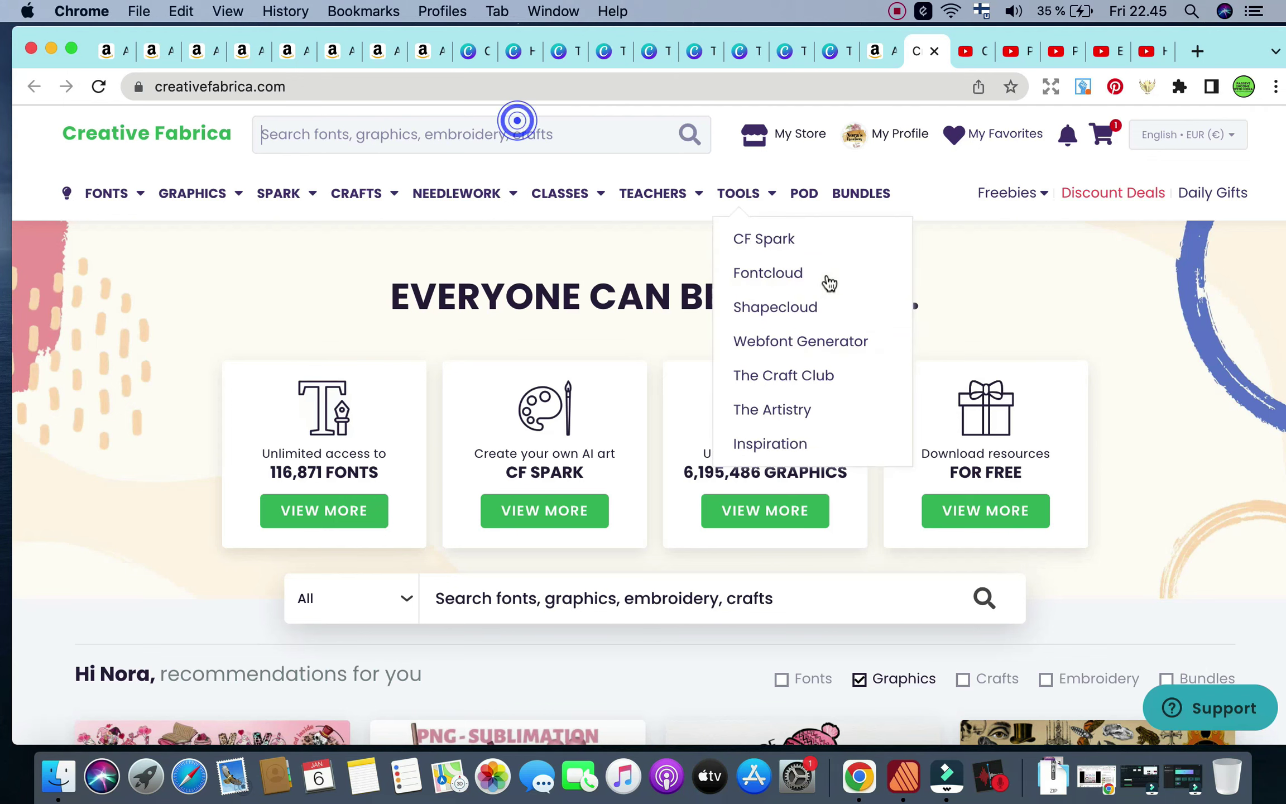
{"action": "left_click", "coordinate": [869, 56]}
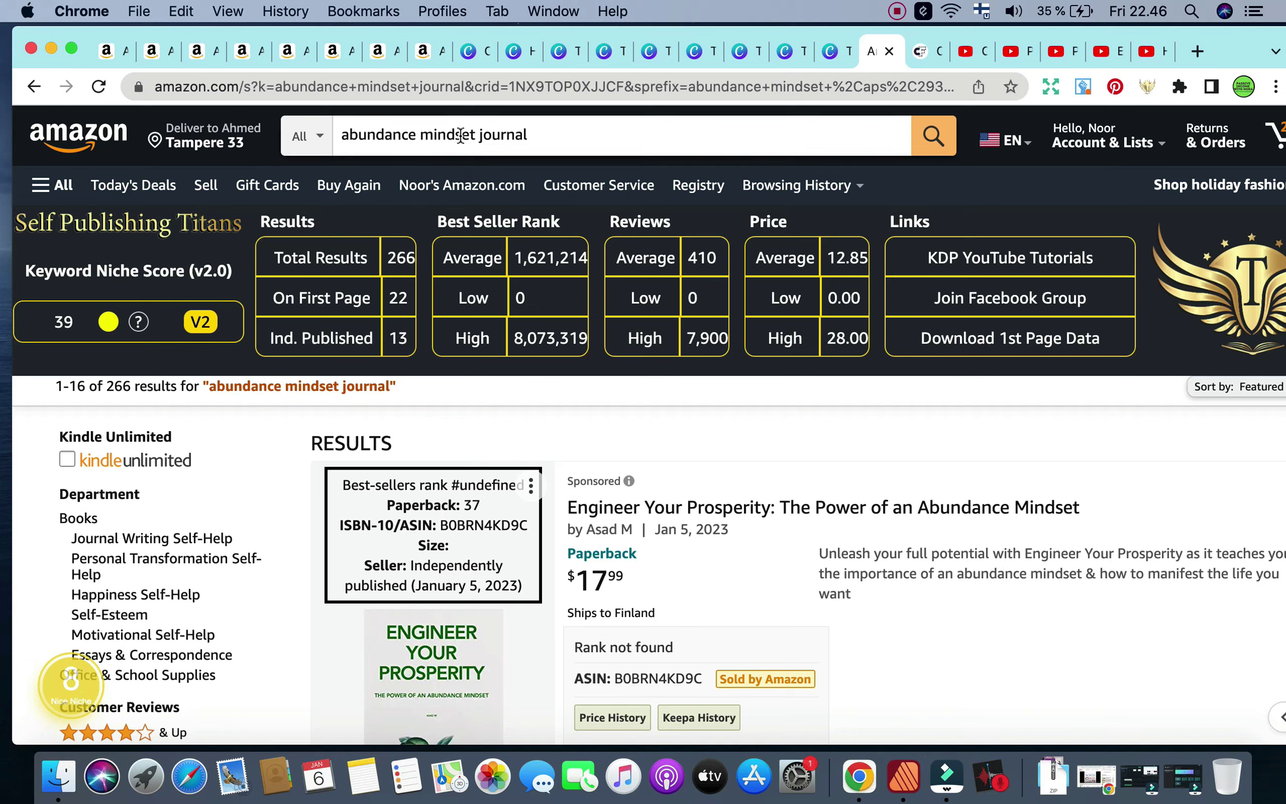
{"action": "left_click_drag", "start_coordinate": [547, 132], "coordinate": [342, 124]}
{"action": "key", "text": "super+c"}
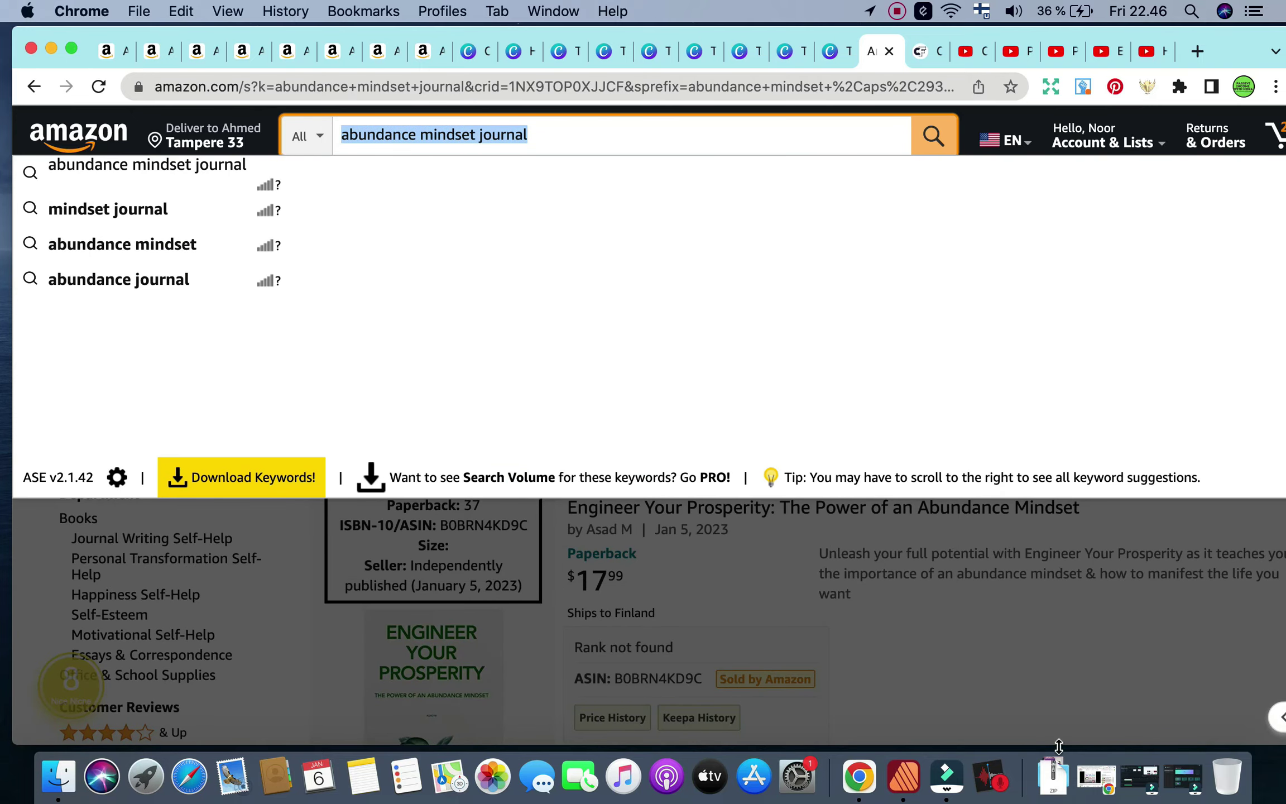
{"action": "left_click", "coordinate": [1058, 727]}
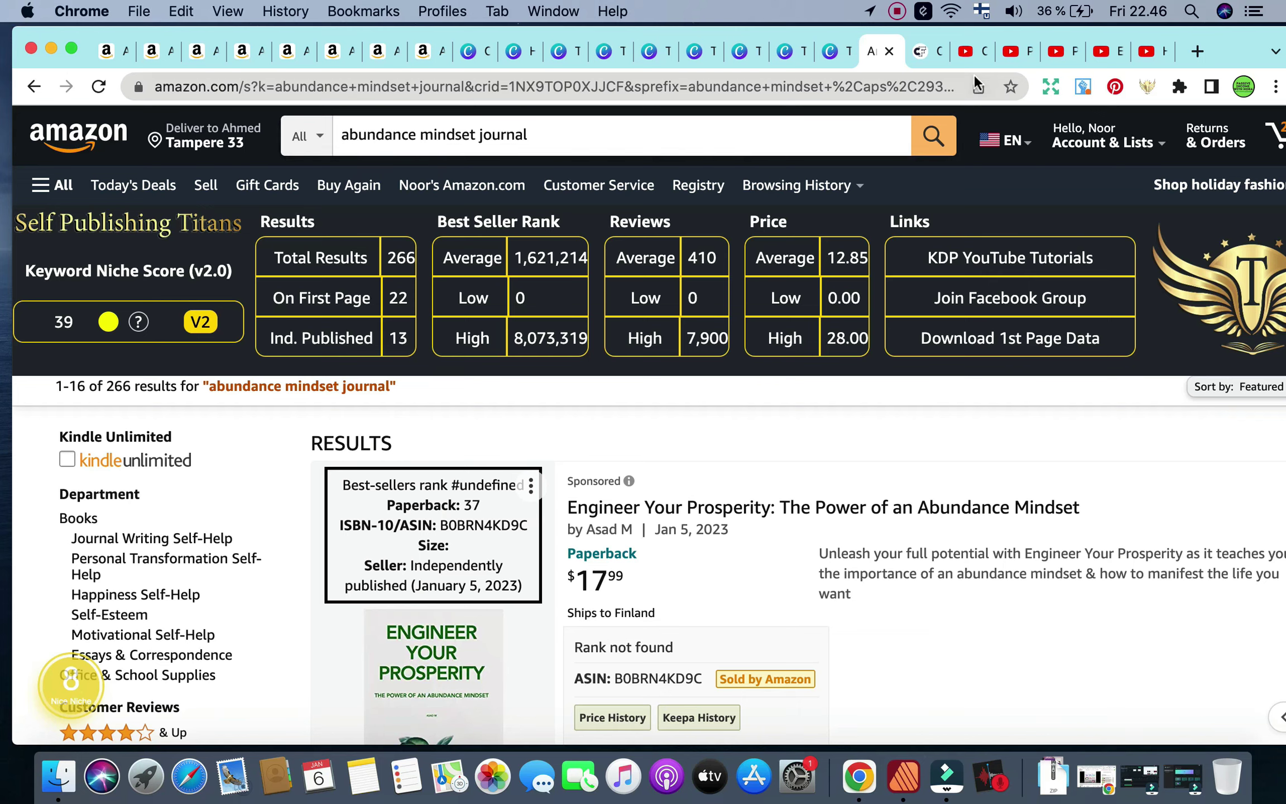
Step: Search Creative Fabrica for the copied phrase "abundance mindset journal"
{"action": "left_click", "coordinate": [932, 53]}
{"action": "left_click", "coordinate": [564, 137]}
{"action": "key", "text": "super+v"}
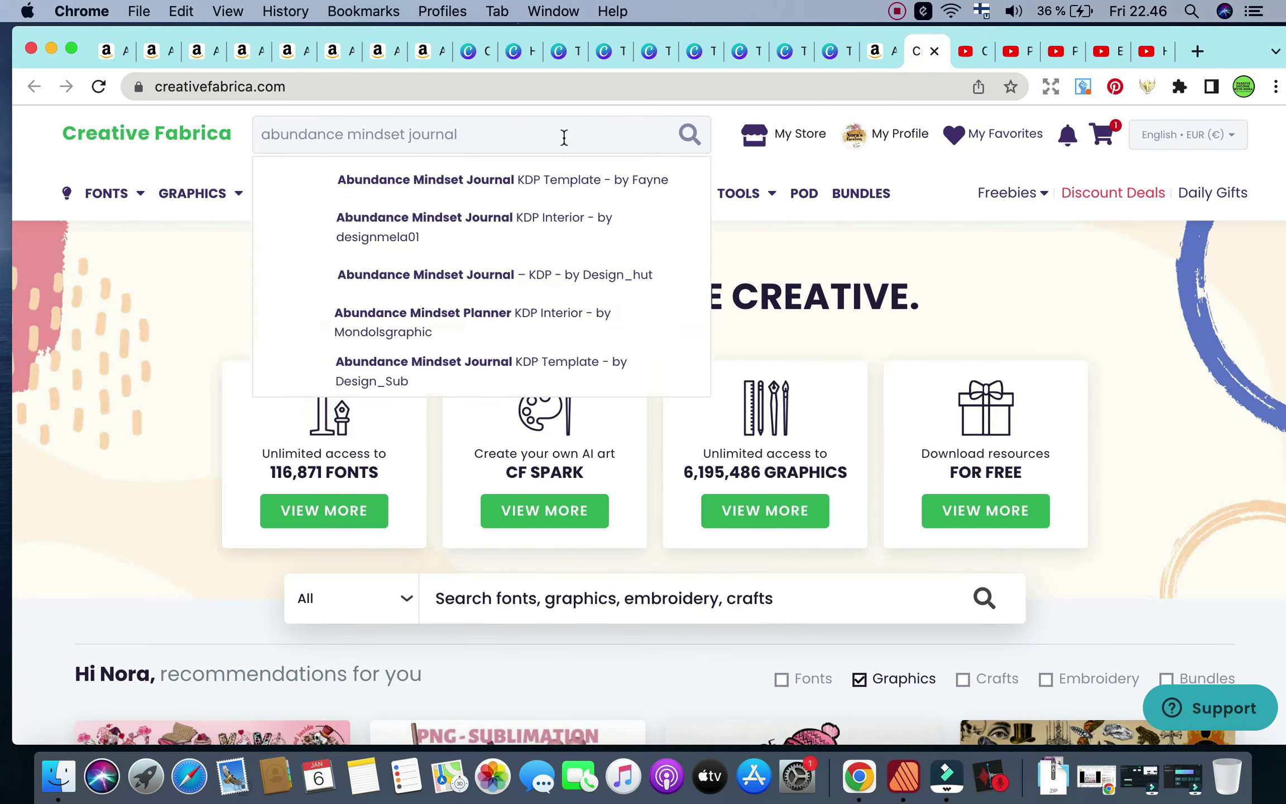
{"action": "key", "text": "Return"}
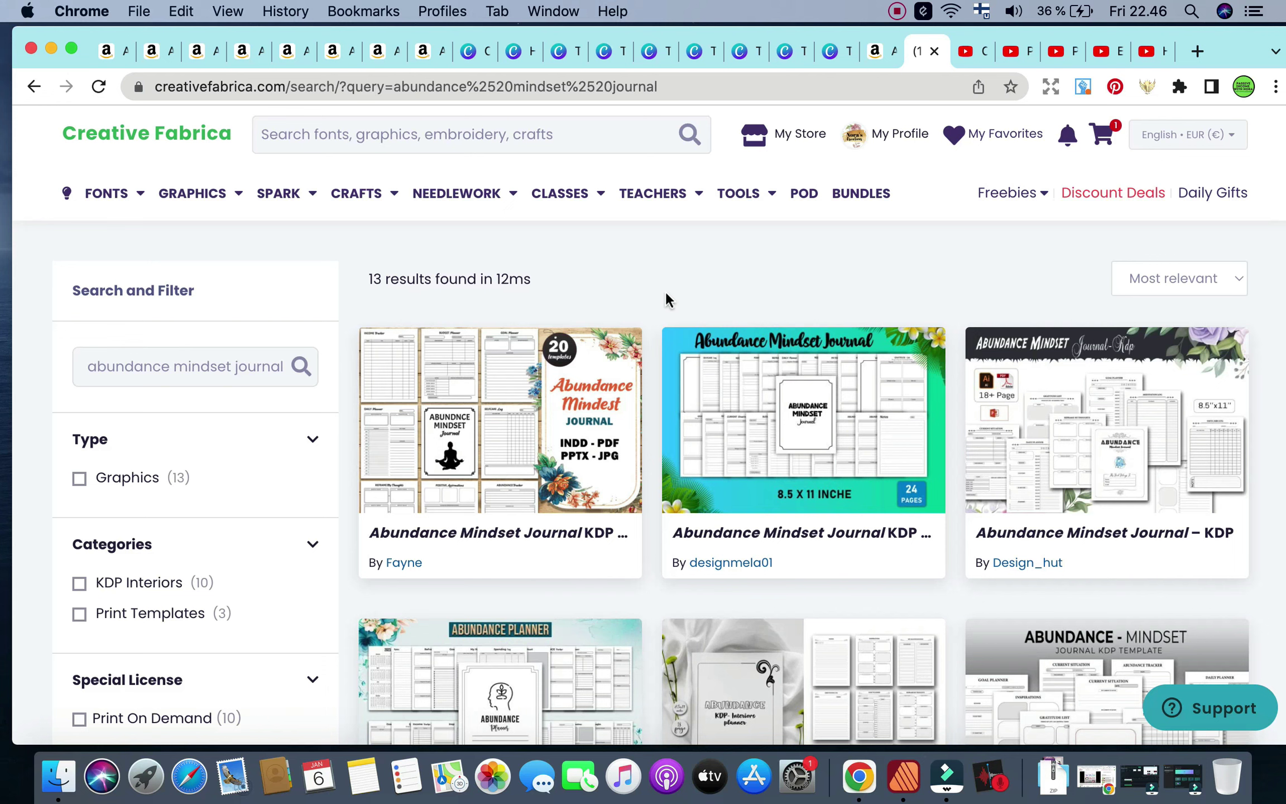
Step: Open the first result, Abundance Mindset Journal KDP Template, look over its product page and download it
{"action": "left_click", "coordinate": [490, 422]}
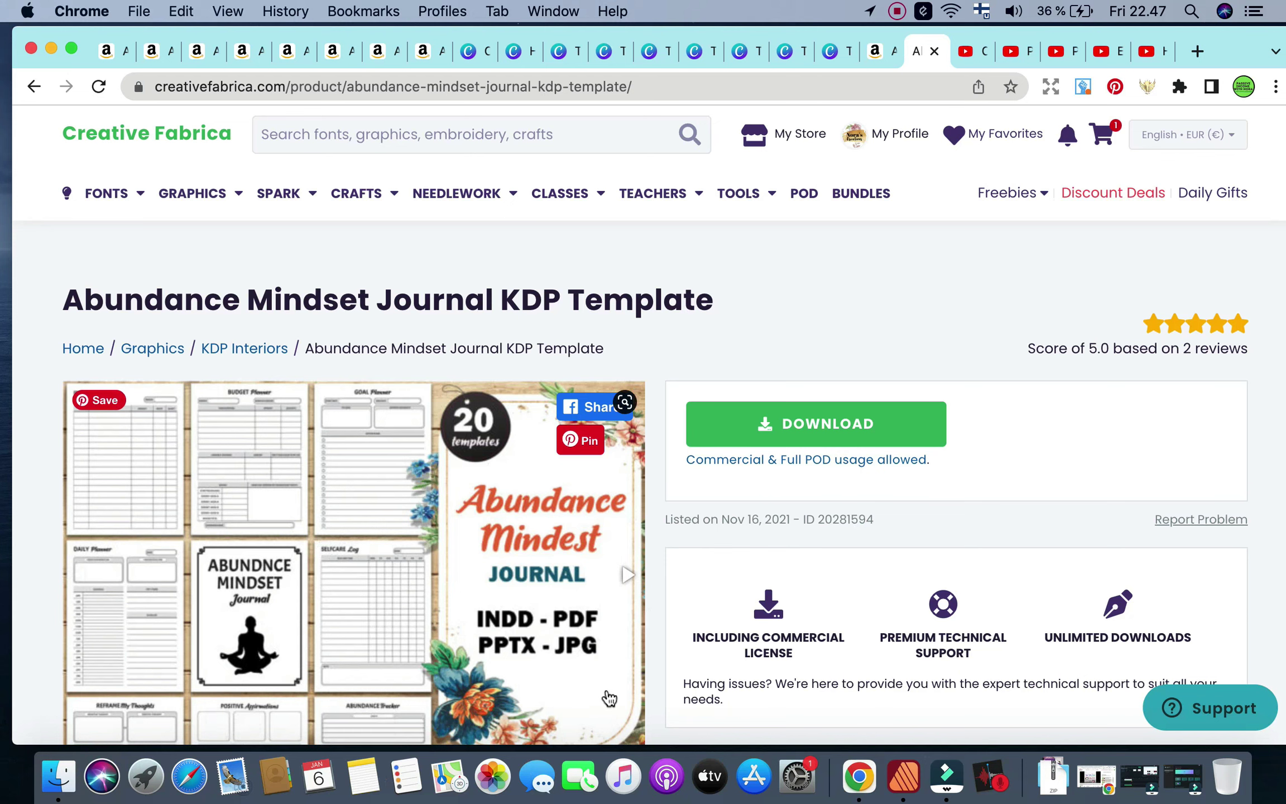
{"action": "scroll", "coordinate": [608, 697], "scroll_direction": "down", "scroll_amount": 5}
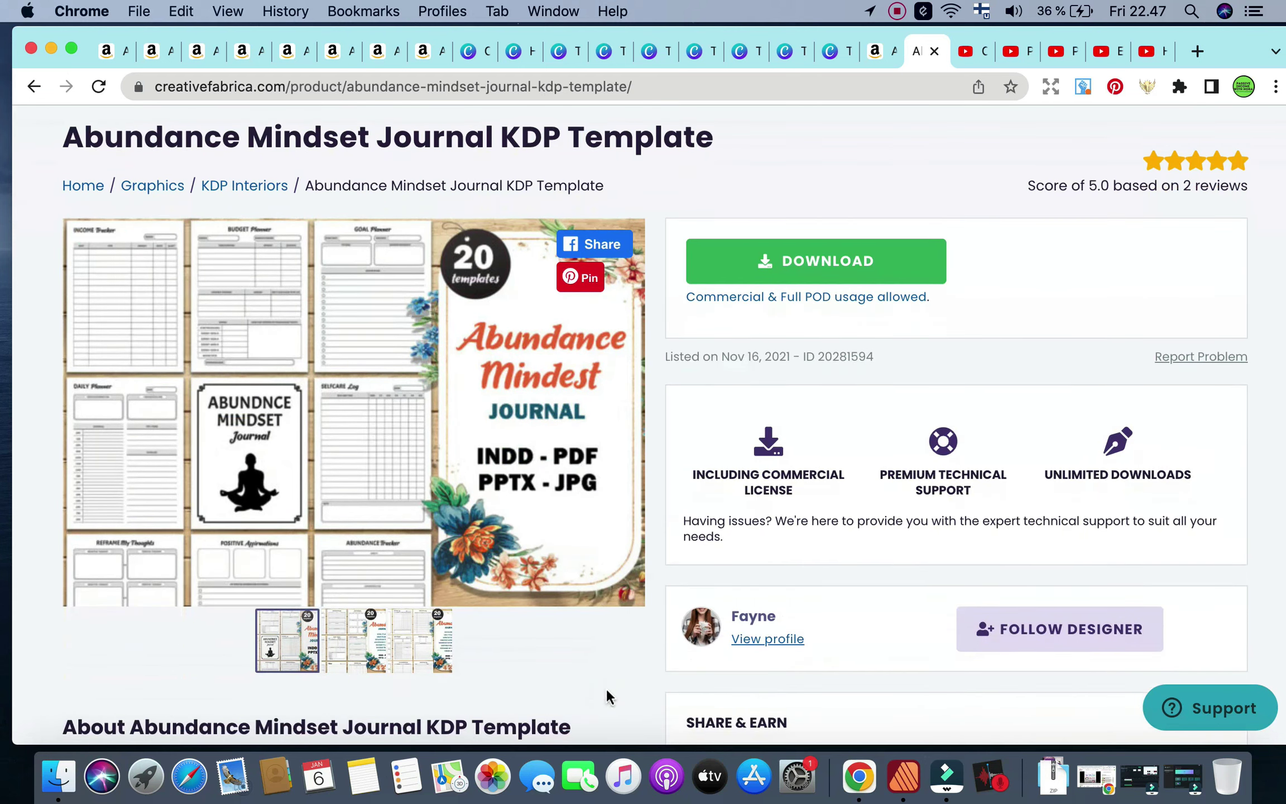
{"action": "scroll", "coordinate": [607, 691], "scroll_direction": "down", "scroll_amount": 3}
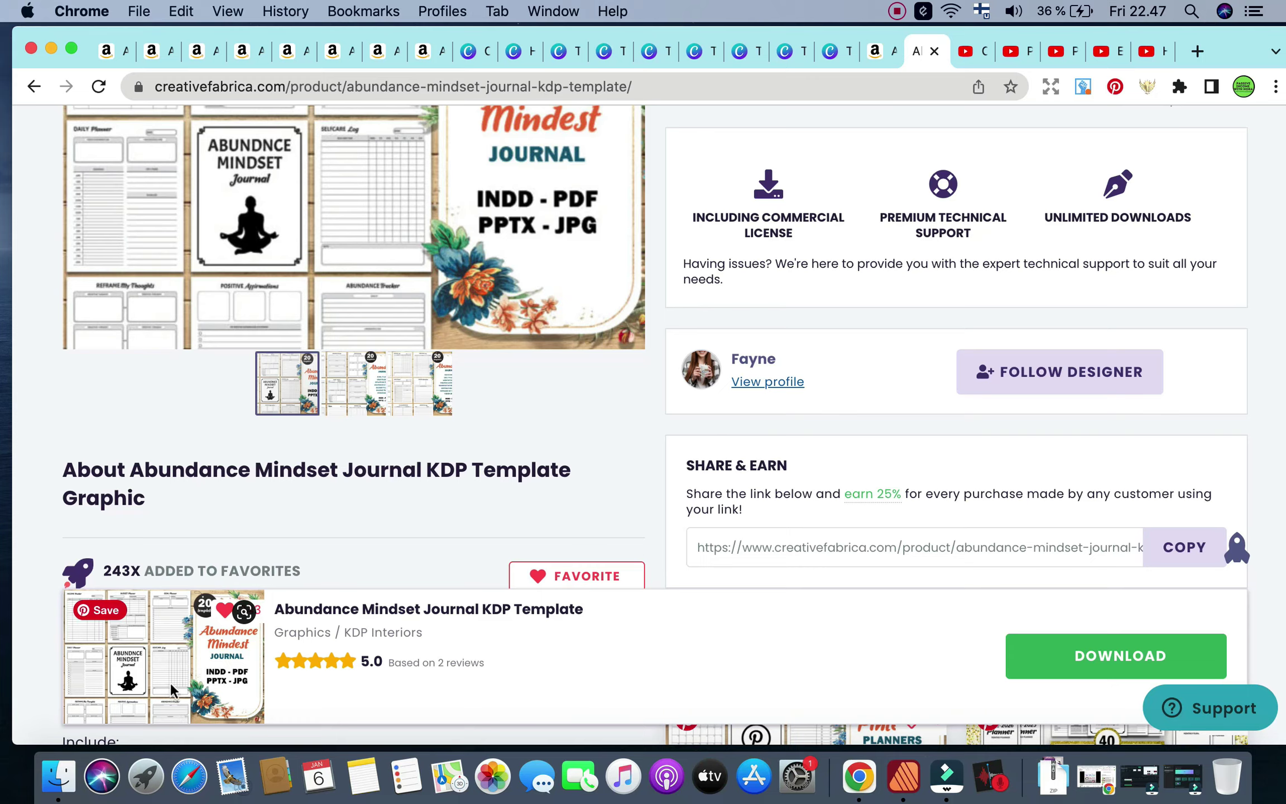
{"action": "scroll", "coordinate": [270, 511], "scroll_direction": "up", "scroll_amount": 3}
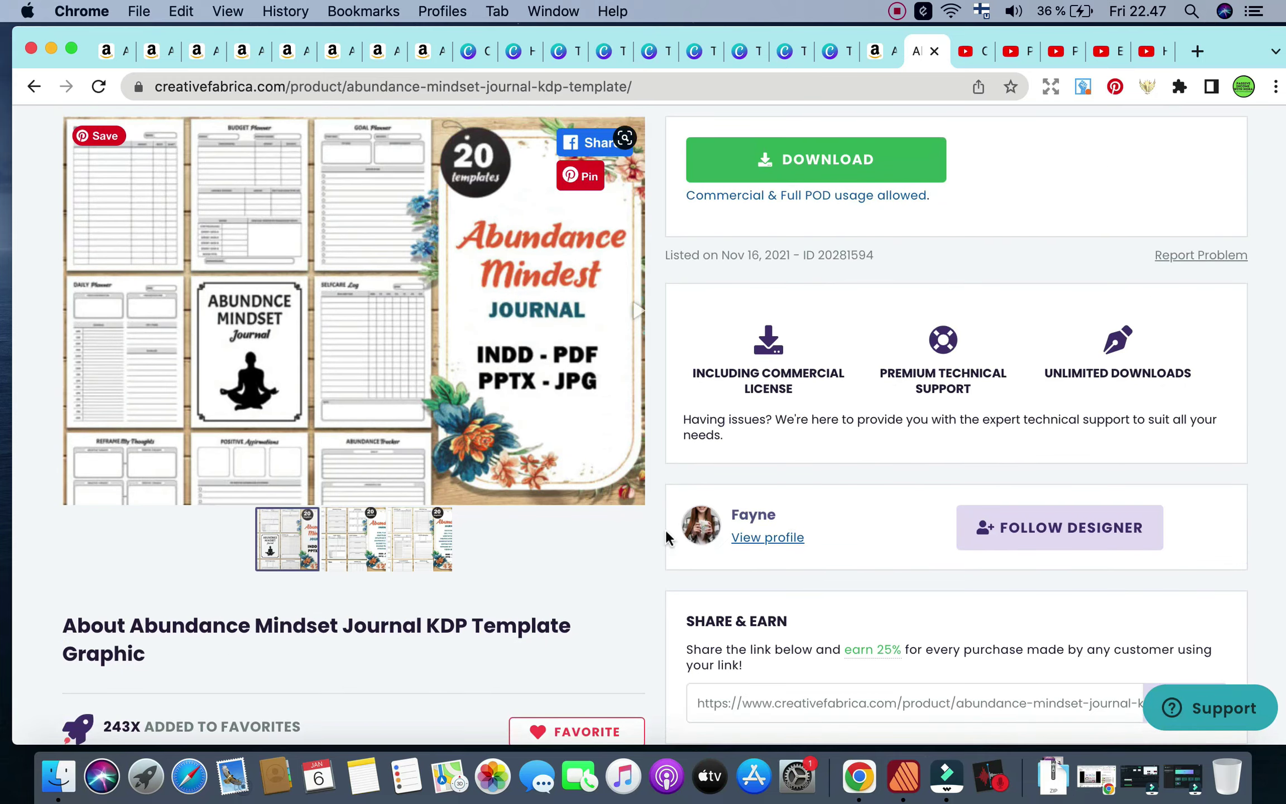
{"action": "left_click", "coordinate": [905, 171]}
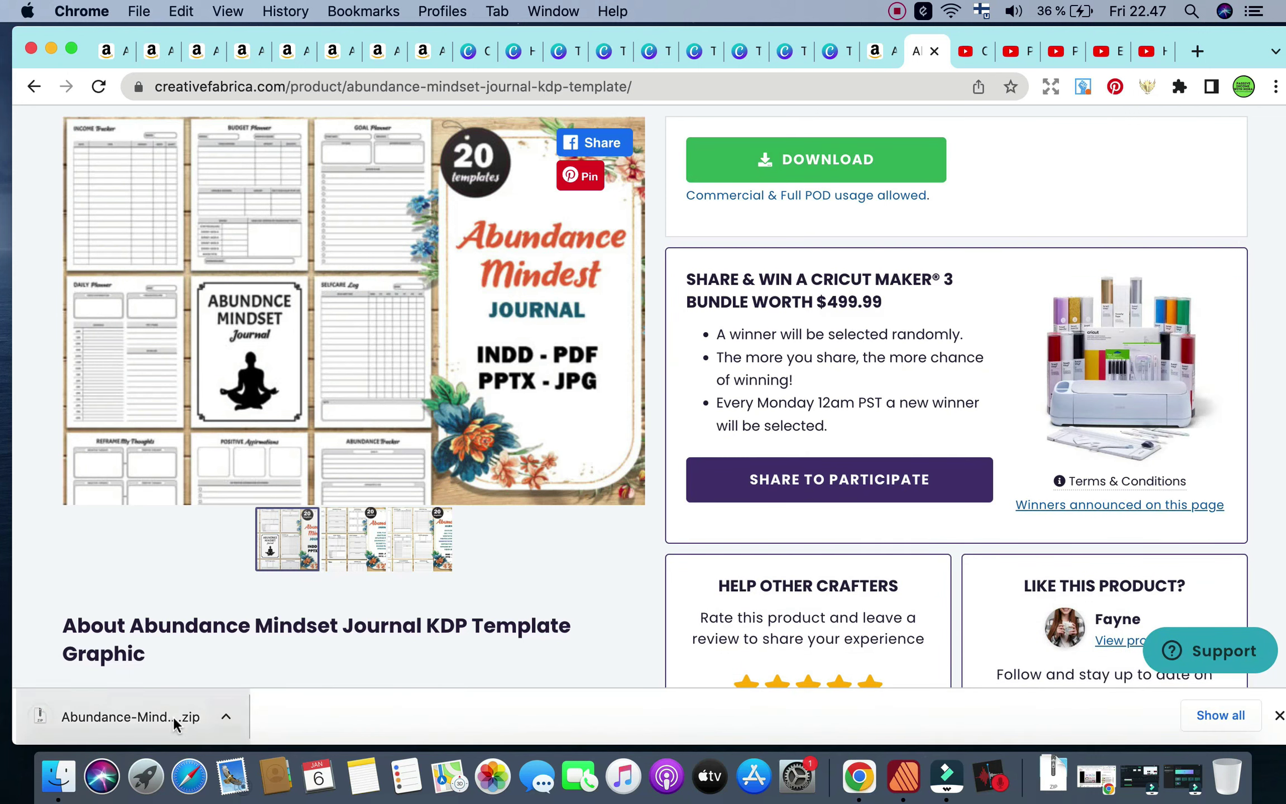
Step: Unpack the downloaded template archive and inspect the extracted folder in full screen, including its JPG subfolder
{"action": "left_click", "coordinate": [173, 716]}
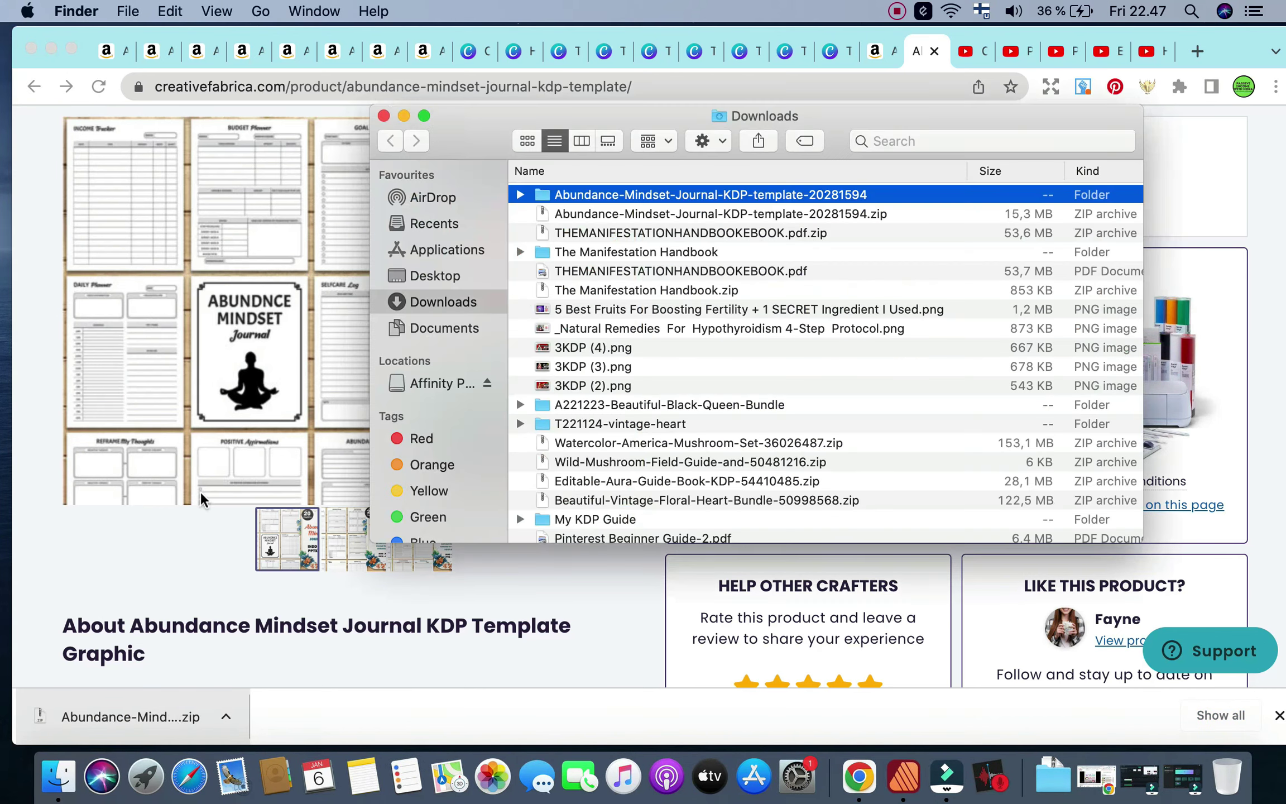
{"action": "left_click", "coordinate": [661, 185]}
{"action": "double_click", "coordinate": [661, 190]}
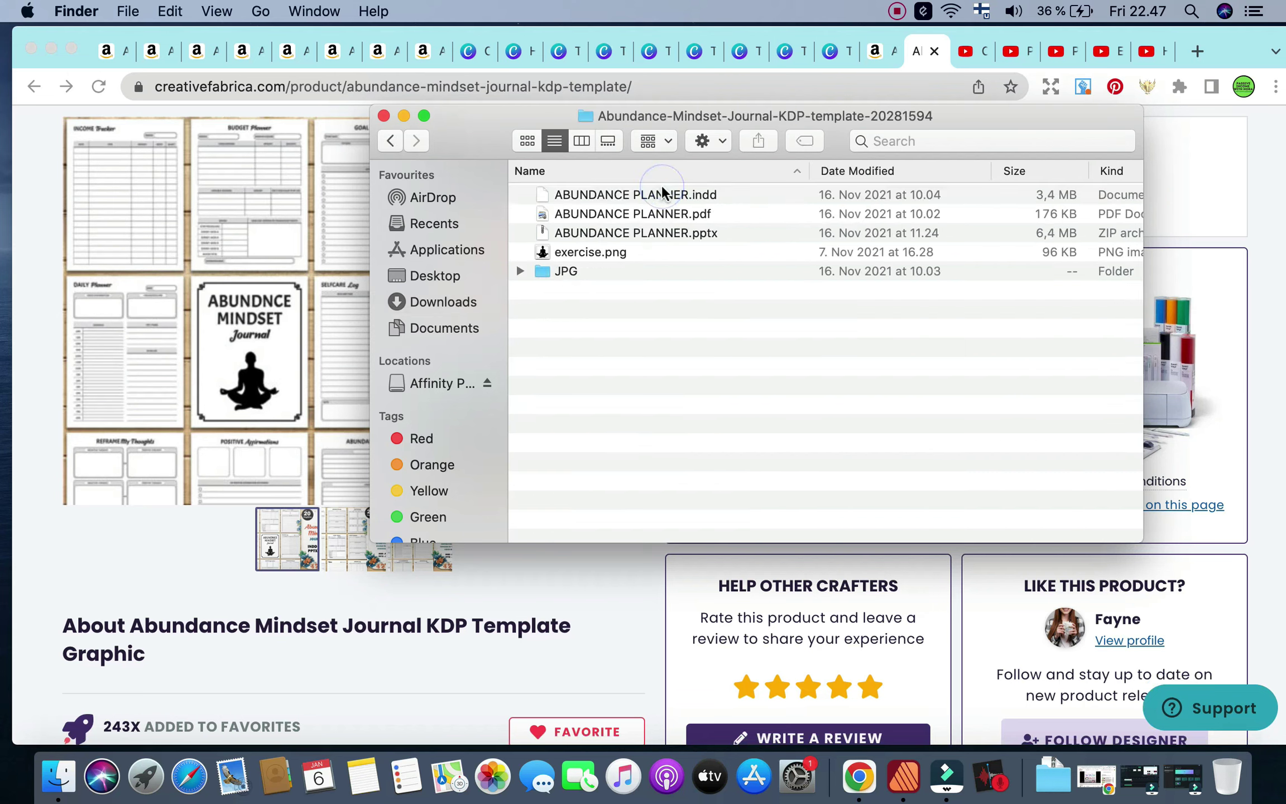
{"action": "left_click", "coordinate": [423, 116]}
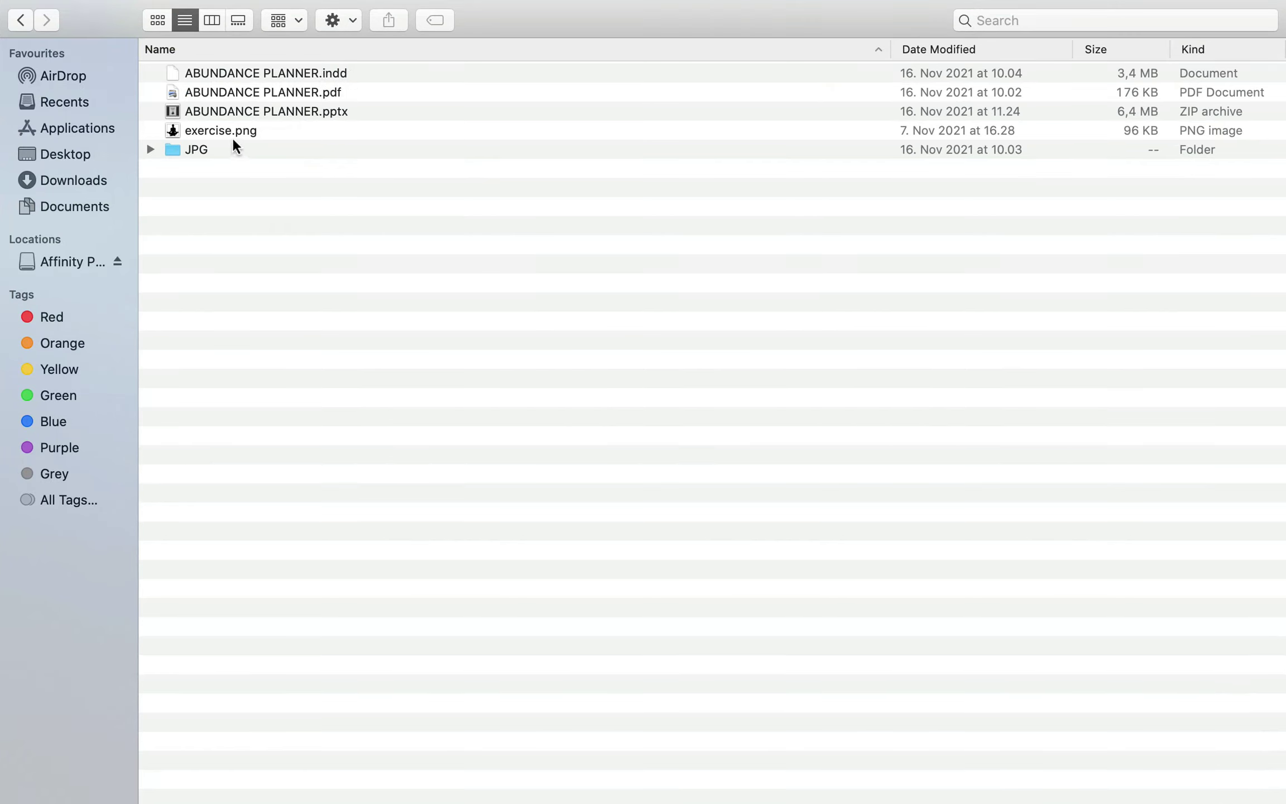
{"action": "double_click", "coordinate": [207, 149]}
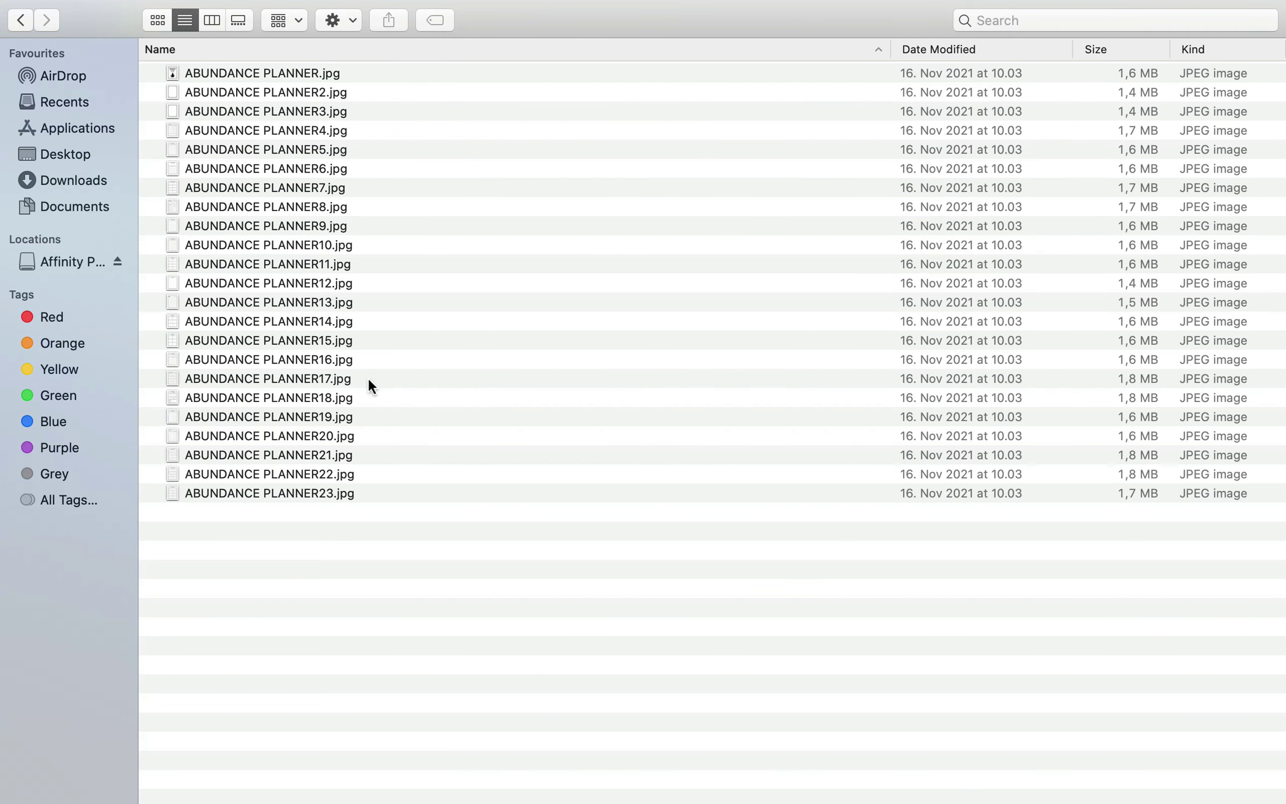
{"action": "left_click", "coordinate": [22, 20]}
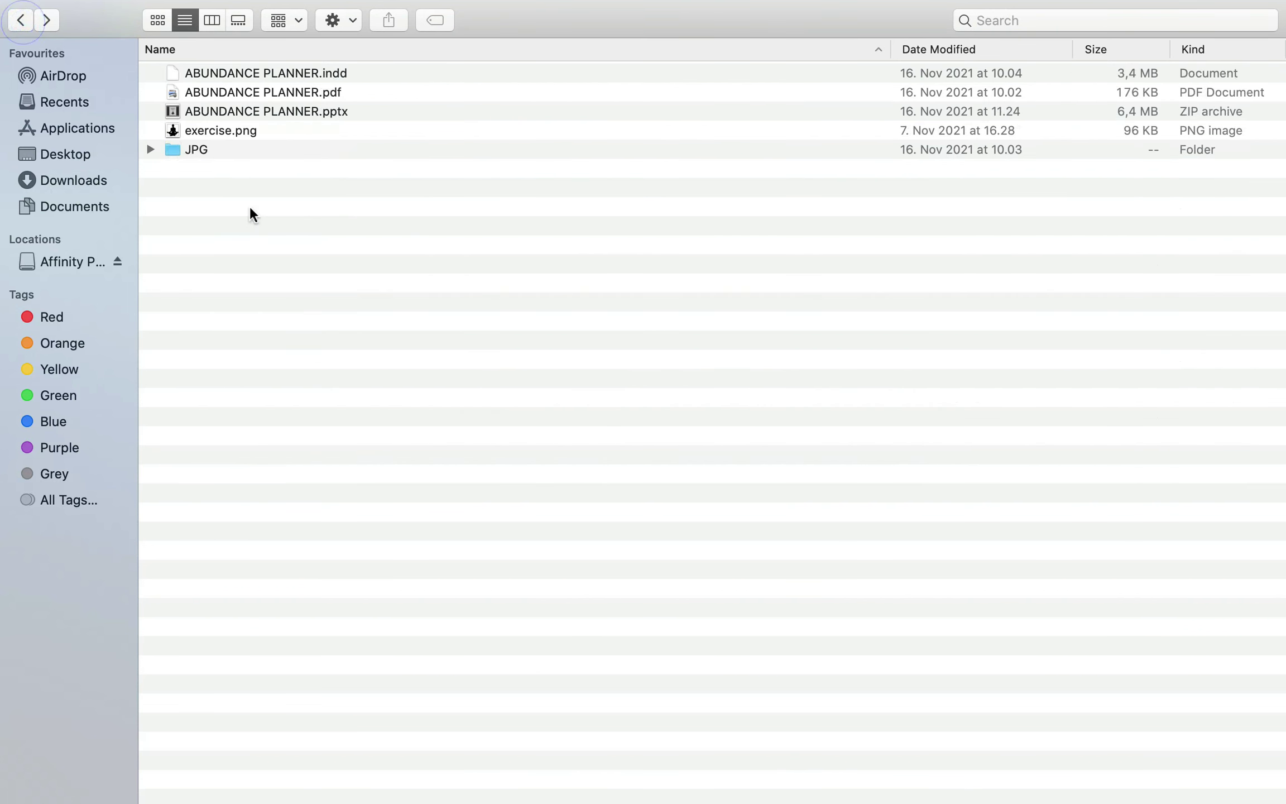
Step: Open ABUNDANCE PLANNER.pdf and examine its pages from the cover through Positive Affirmations
{"action": "double_click", "coordinate": [283, 94]}
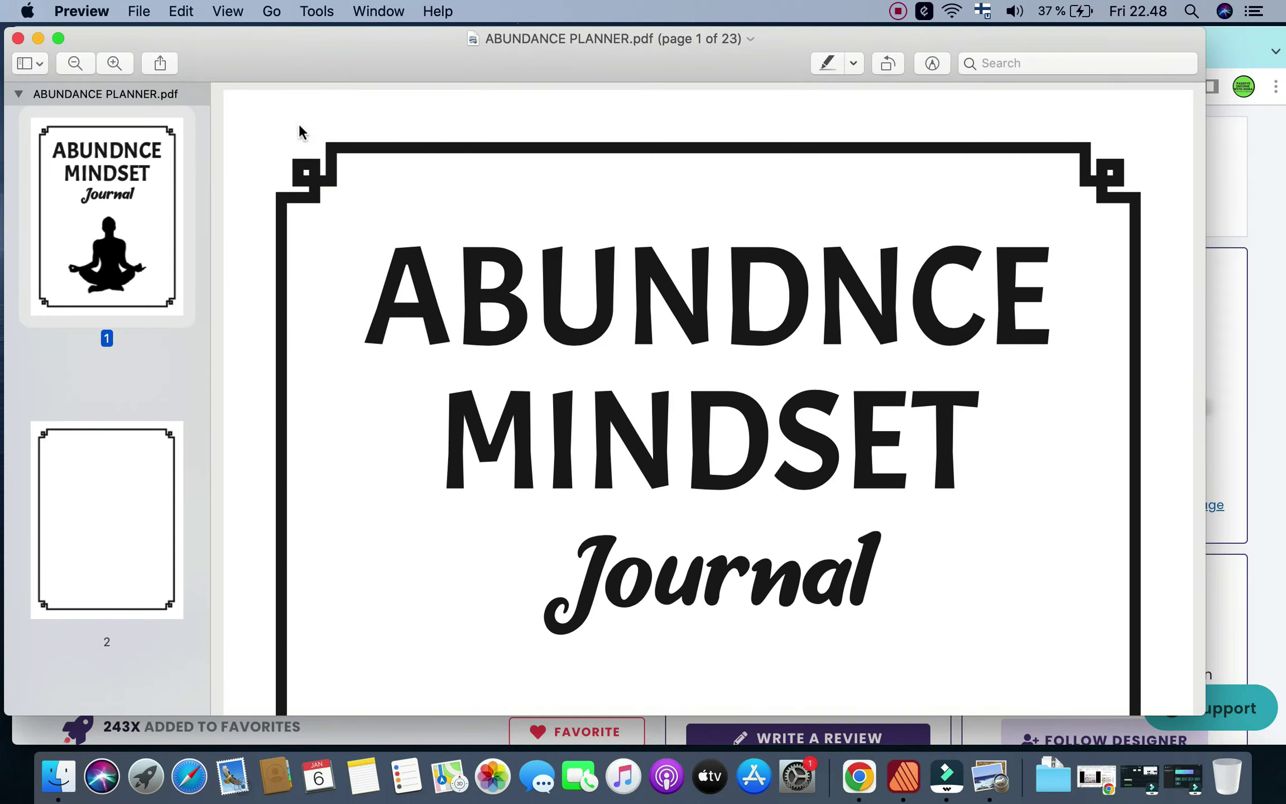
{"action": "scroll", "coordinate": [252, 407], "scroll_direction": "down", "scroll_amount": 15}
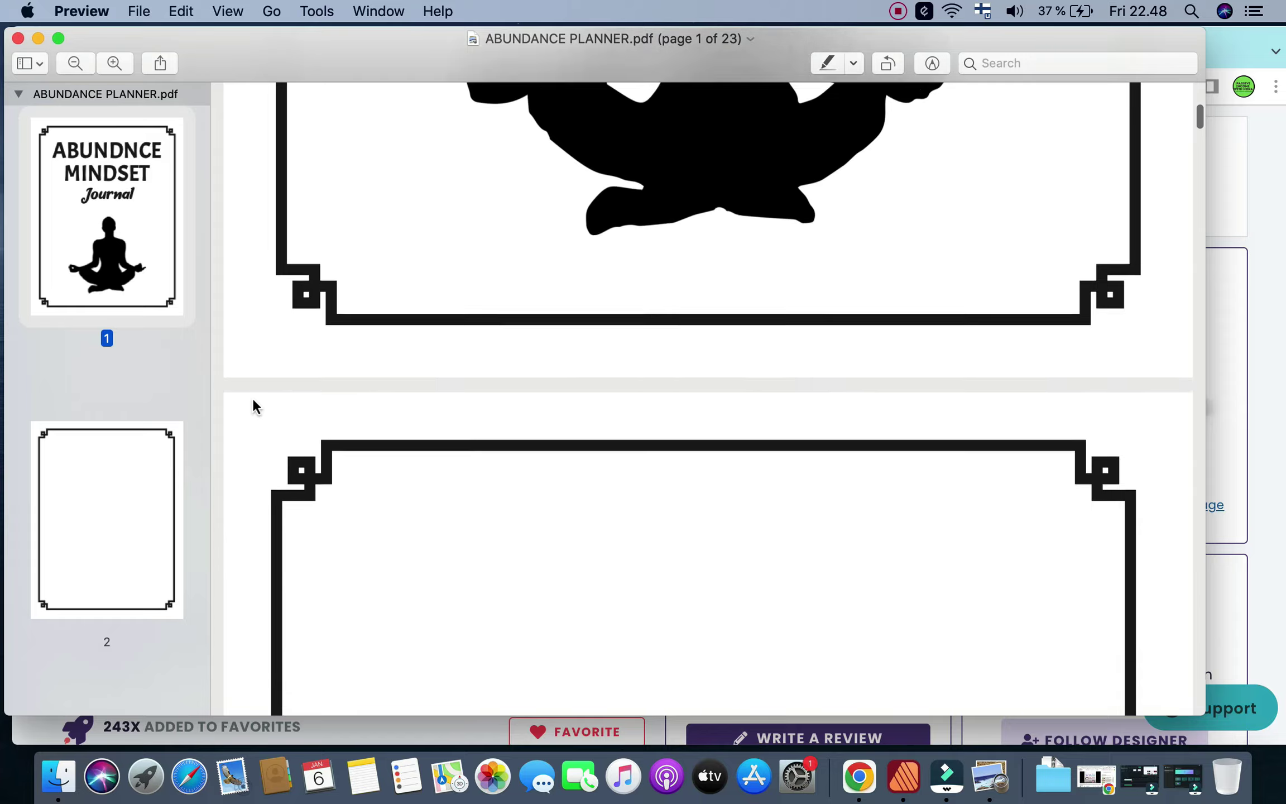
{"action": "scroll", "coordinate": [253, 400], "scroll_direction": "down", "scroll_amount": 8}
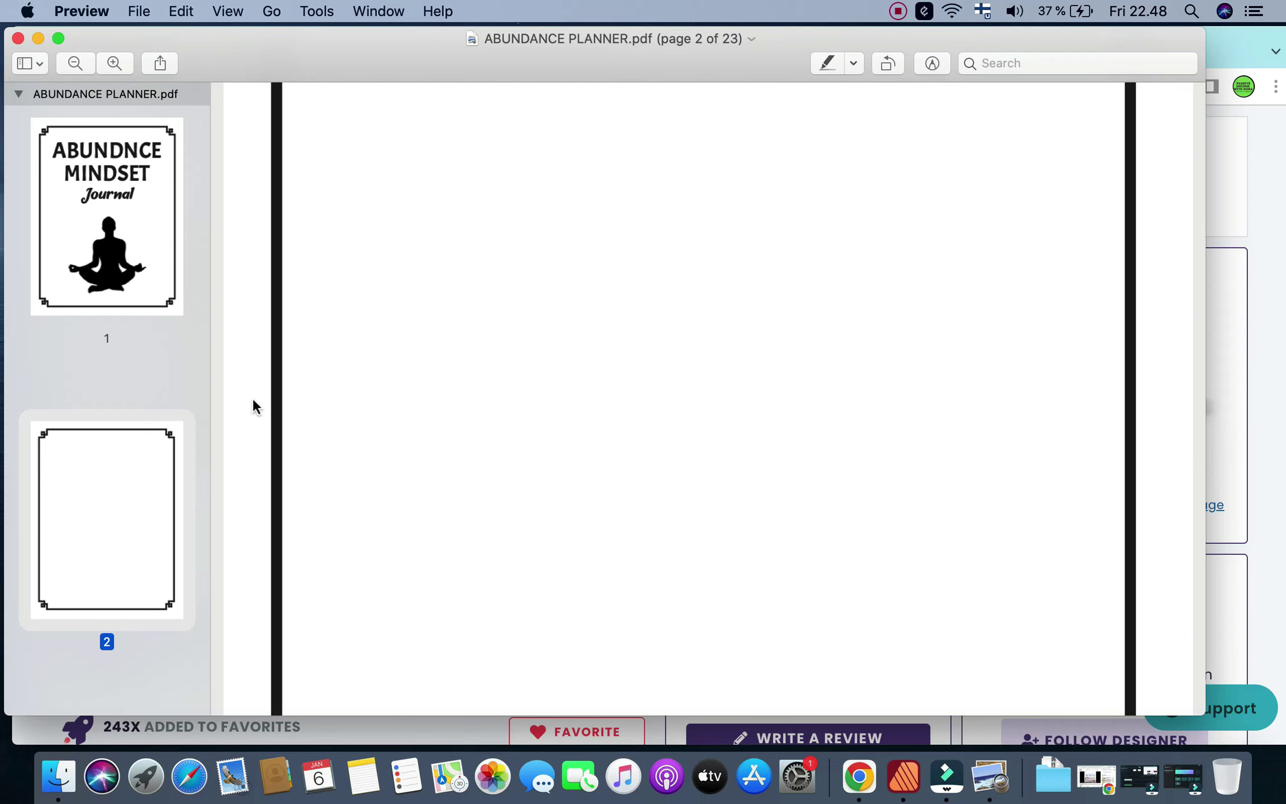
{"action": "scroll", "coordinate": [253, 400], "scroll_direction": "down", "scroll_amount": 20}
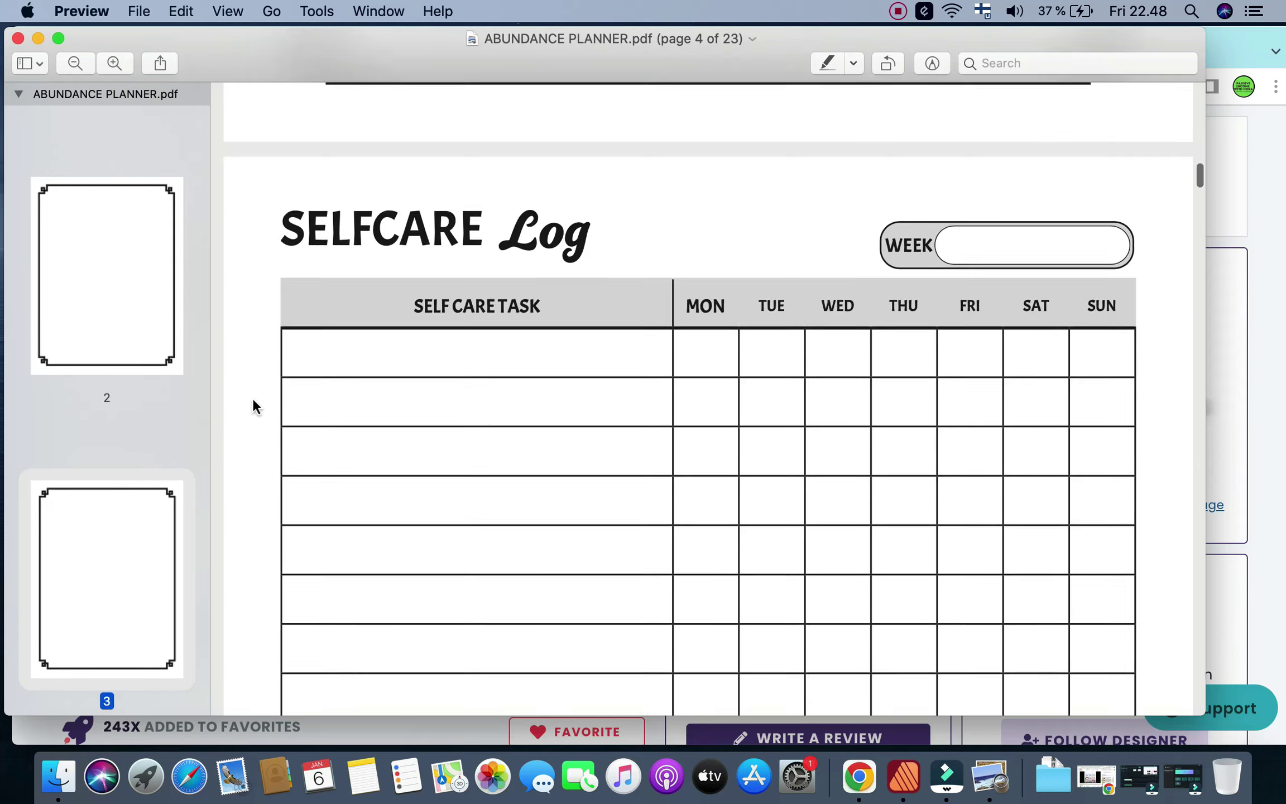
{"action": "scroll", "coordinate": [253, 400], "scroll_direction": "down", "scroll_amount": 20}
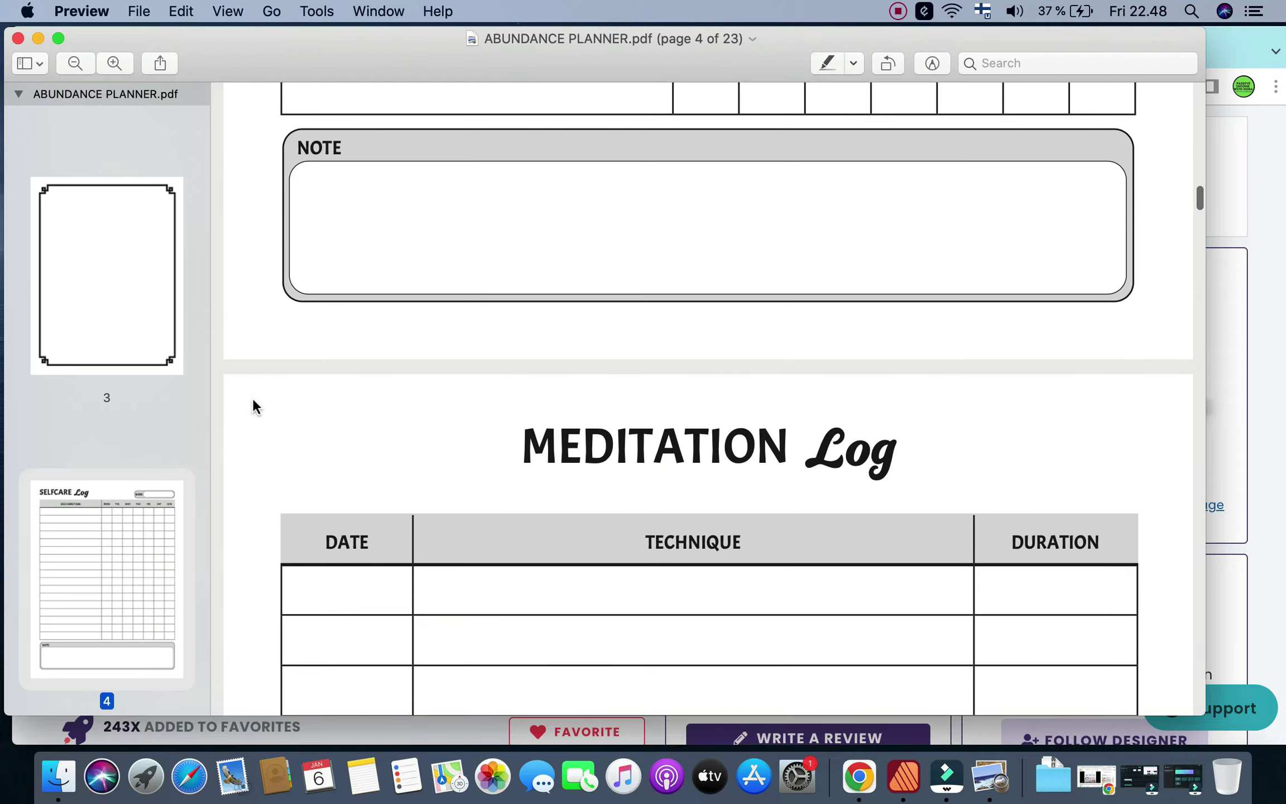
{"action": "scroll", "coordinate": [252, 402], "scroll_direction": "down", "scroll_amount": 20}
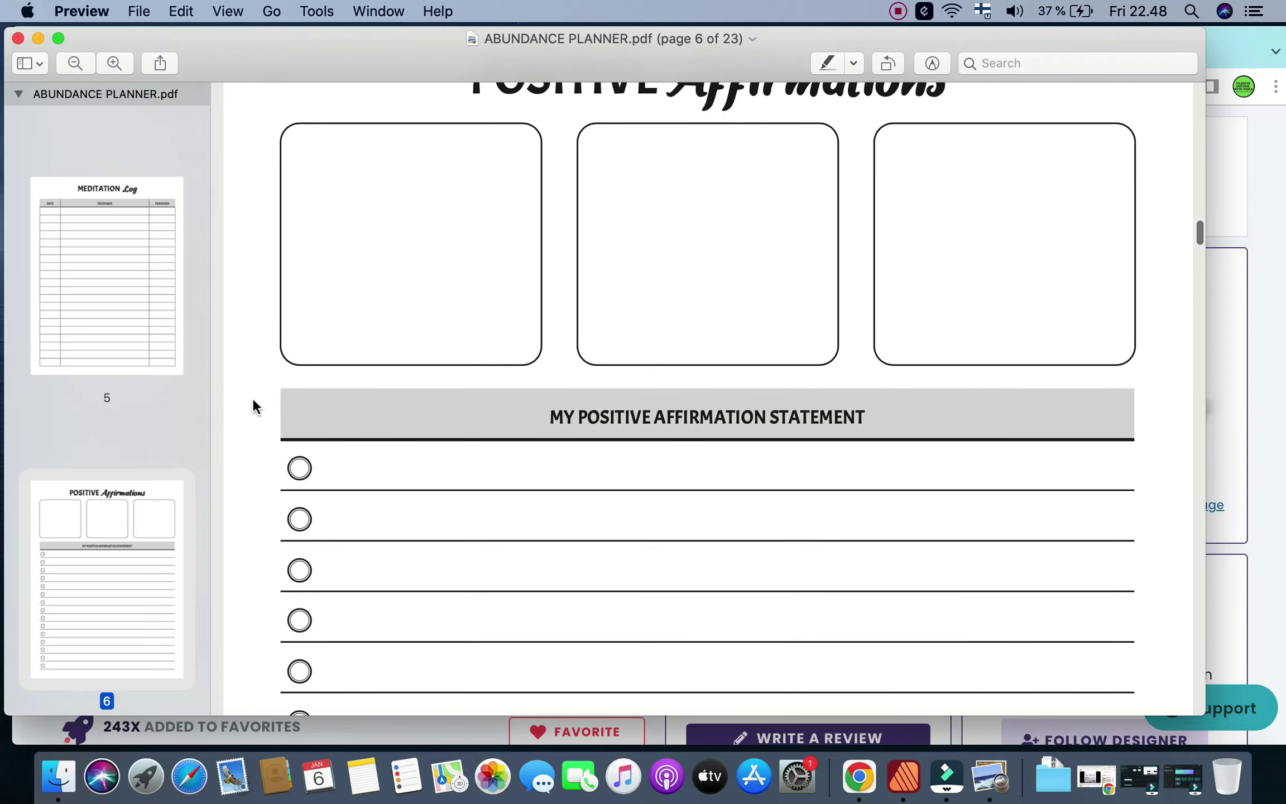
{"action": "scroll", "coordinate": [253, 402], "scroll_direction": "down", "scroll_amount": 5}
{"action": "scroll", "coordinate": [253, 402], "scroll_direction": "up", "scroll_amount": 9}
{"action": "scroll", "coordinate": [253, 401], "scroll_direction": "down", "scroll_amount": 20}
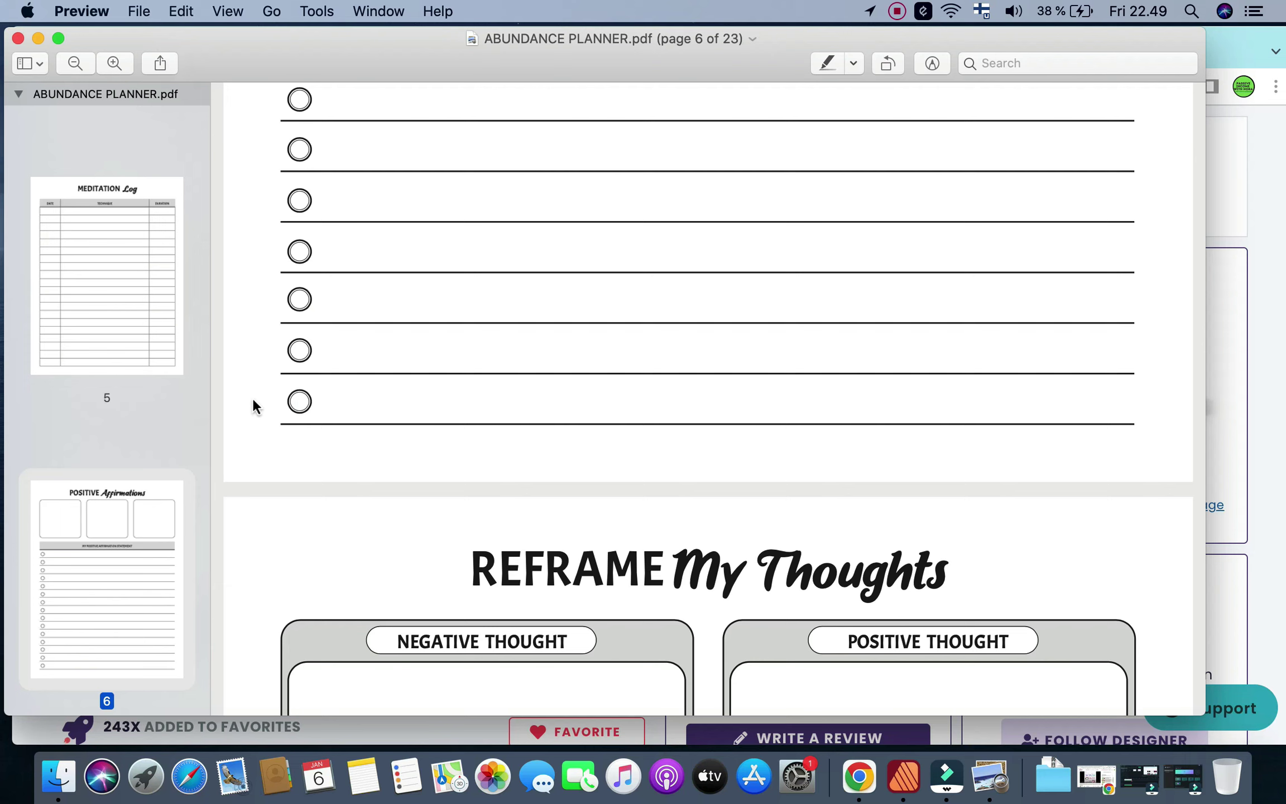
Step: Examine the layouts of the Reframe My Thoughts and Daily Planner pages in the PDF
{"action": "scroll", "coordinate": [252, 396], "scroll_direction": "down", "scroll_amount": 15}
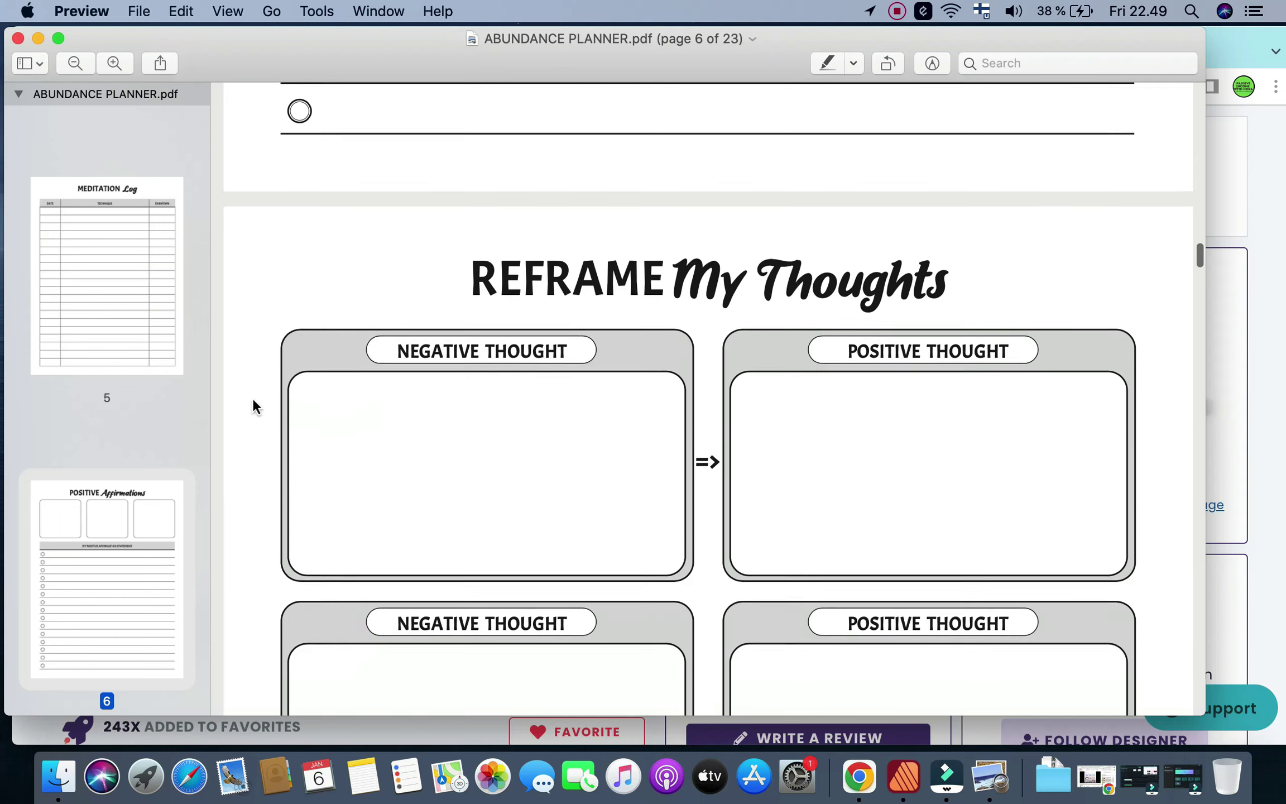
{"action": "scroll", "coordinate": [252, 395], "scroll_direction": "down", "scroll_amount": 15}
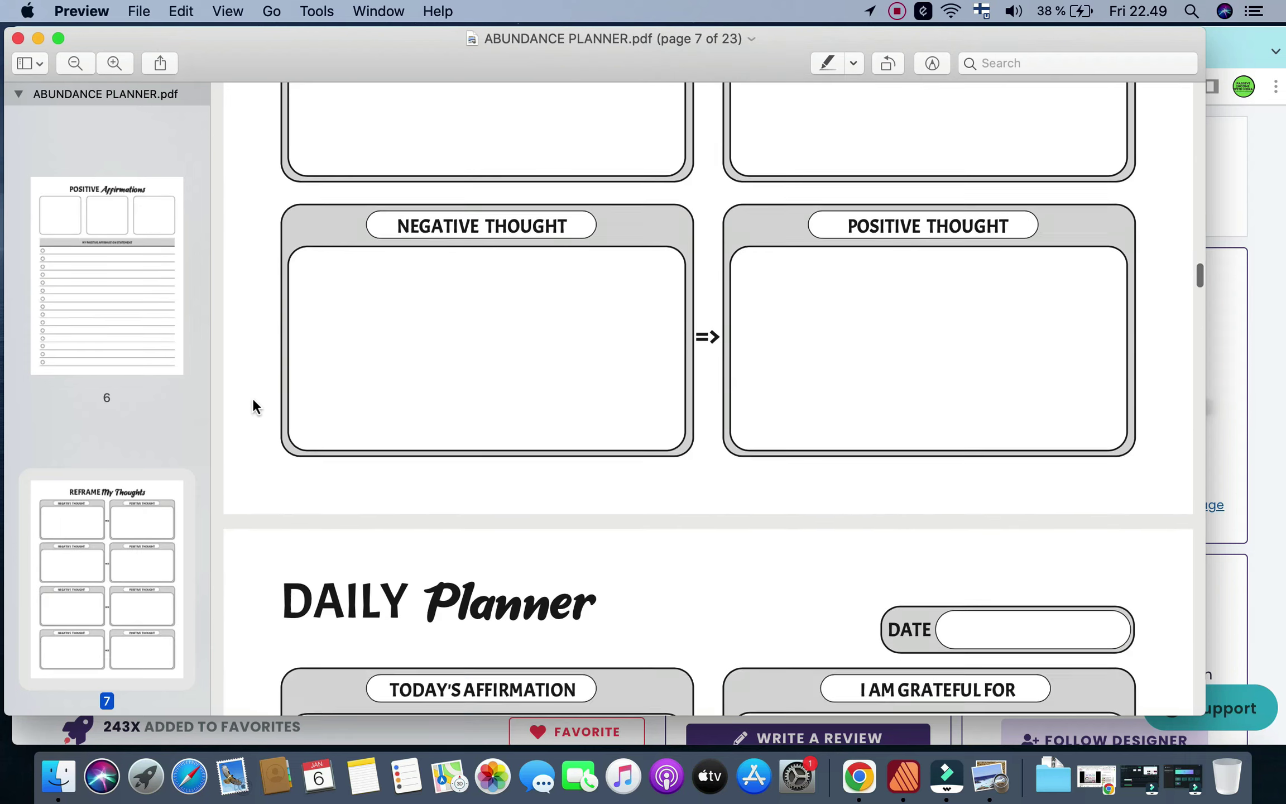
{"action": "scroll", "coordinate": [252, 396], "scroll_direction": "down", "scroll_amount": 5}
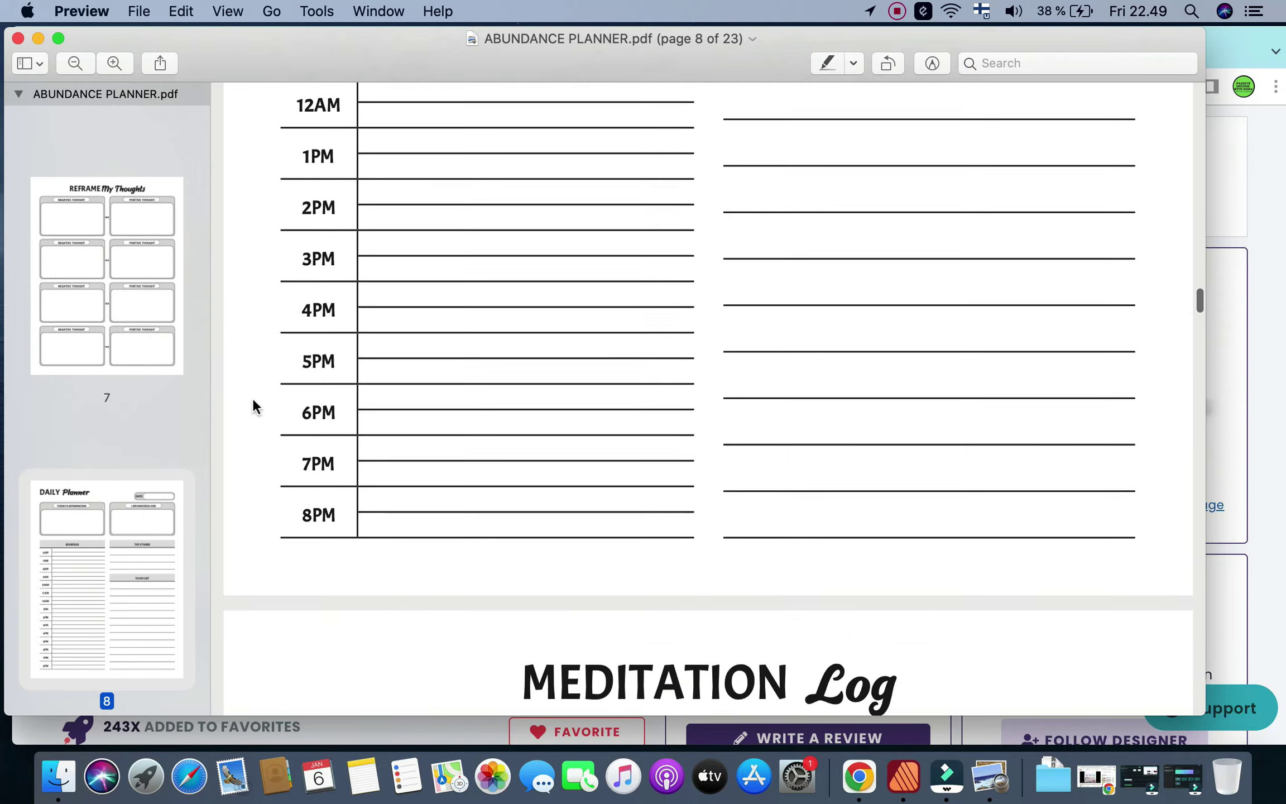
{"action": "scroll", "coordinate": [252, 396], "scroll_direction": "up", "scroll_amount": 10}
{"action": "scroll", "coordinate": [252, 396], "scroll_direction": "up", "scroll_amount": 10}
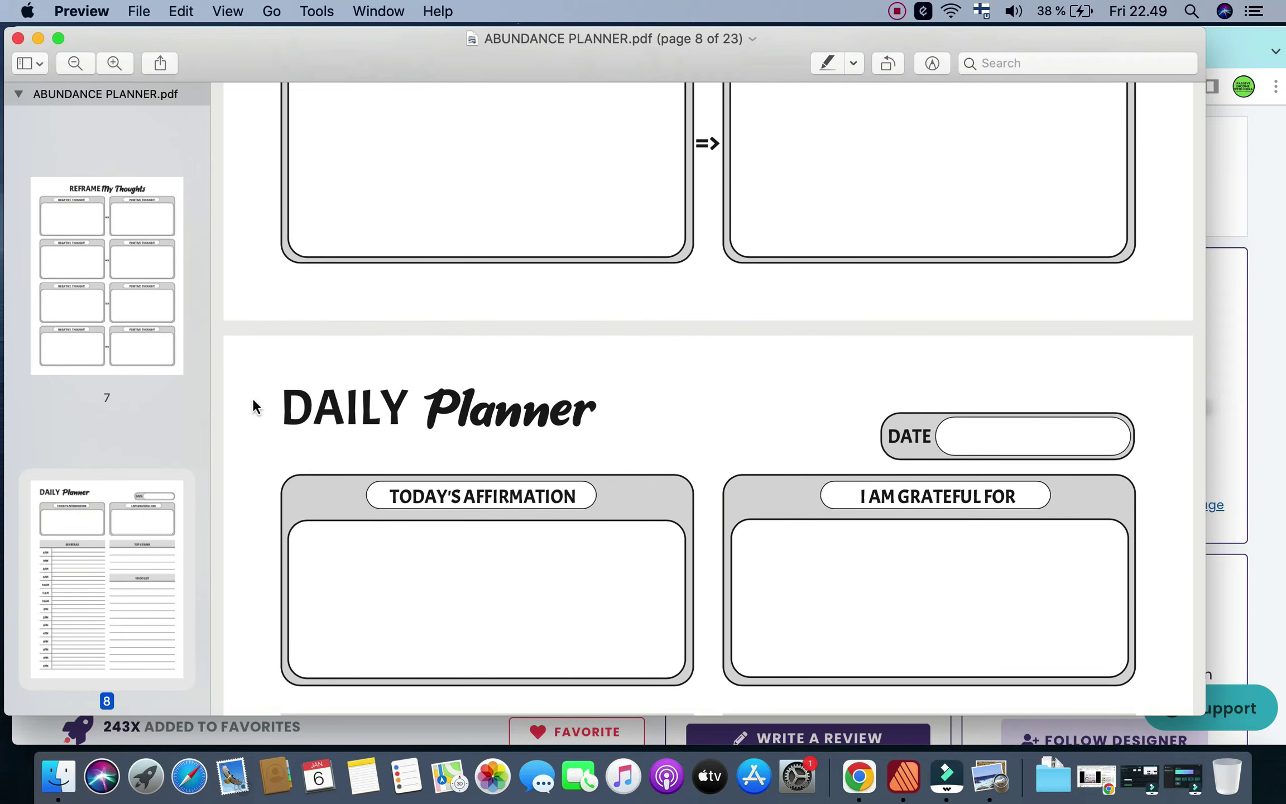
{"action": "scroll", "coordinate": [252, 400], "scroll_direction": "up", "scroll_amount": 6}
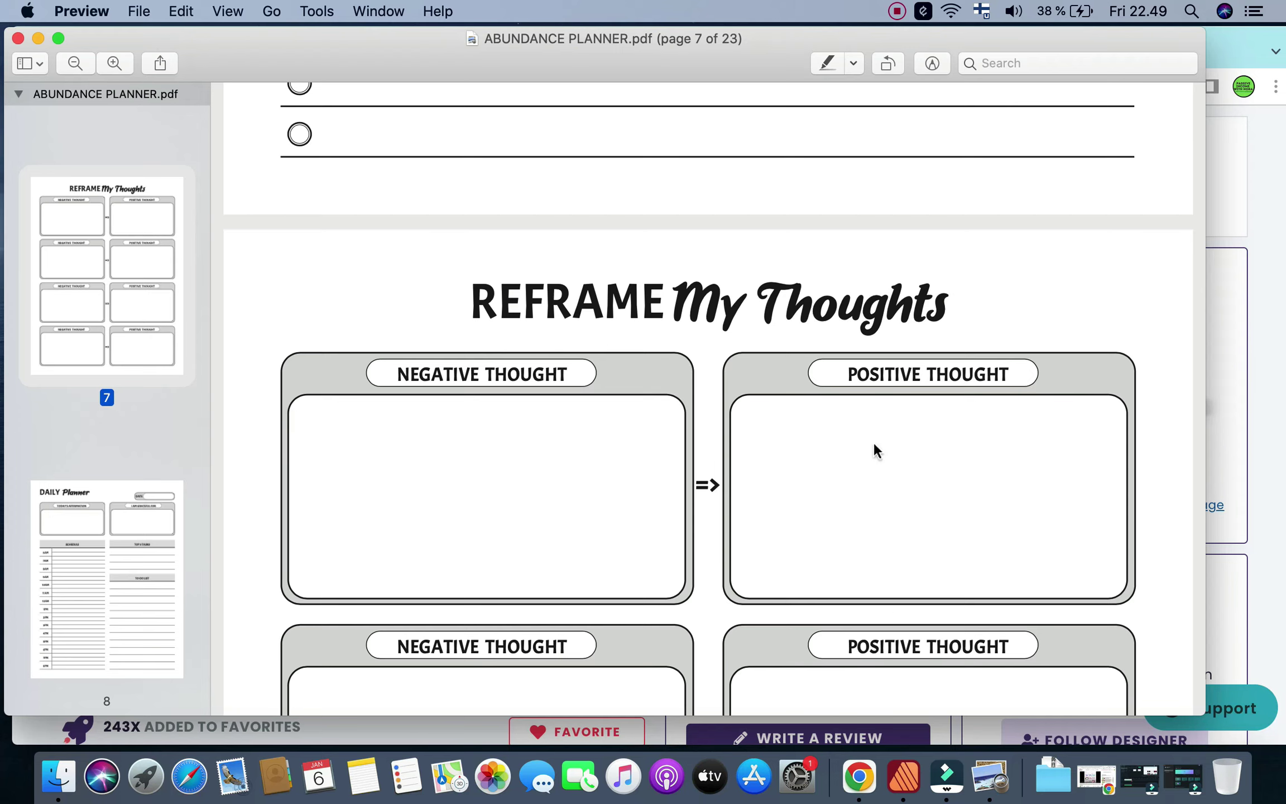
{"action": "scroll", "coordinate": [972, 565], "scroll_direction": "down", "scroll_amount": 8}
{"action": "scroll", "coordinate": [972, 564], "scroll_direction": "down", "scroll_amount": 12}
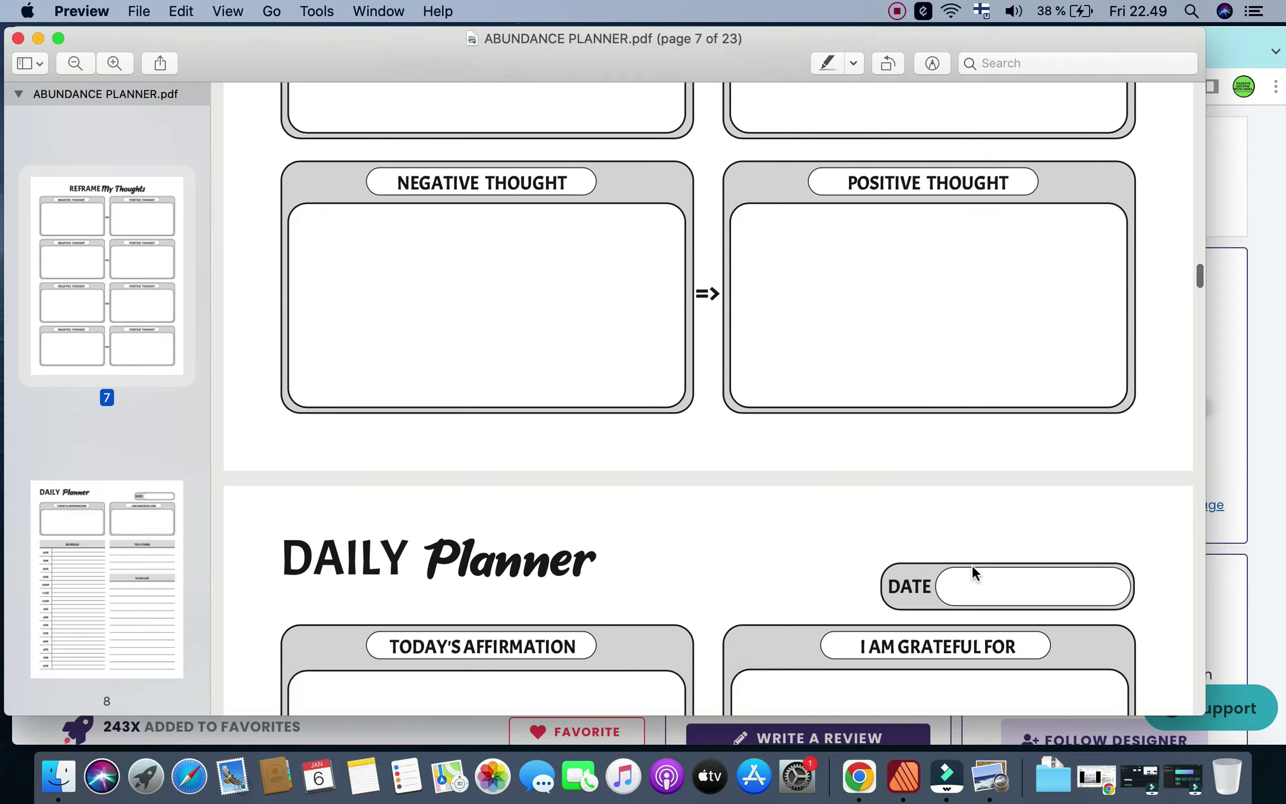
Step: Go back to the PDF's cover page to check its design, and minimize the document window
{"action": "scroll", "coordinate": [972, 565], "scroll_direction": "up", "scroll_amount": 20}
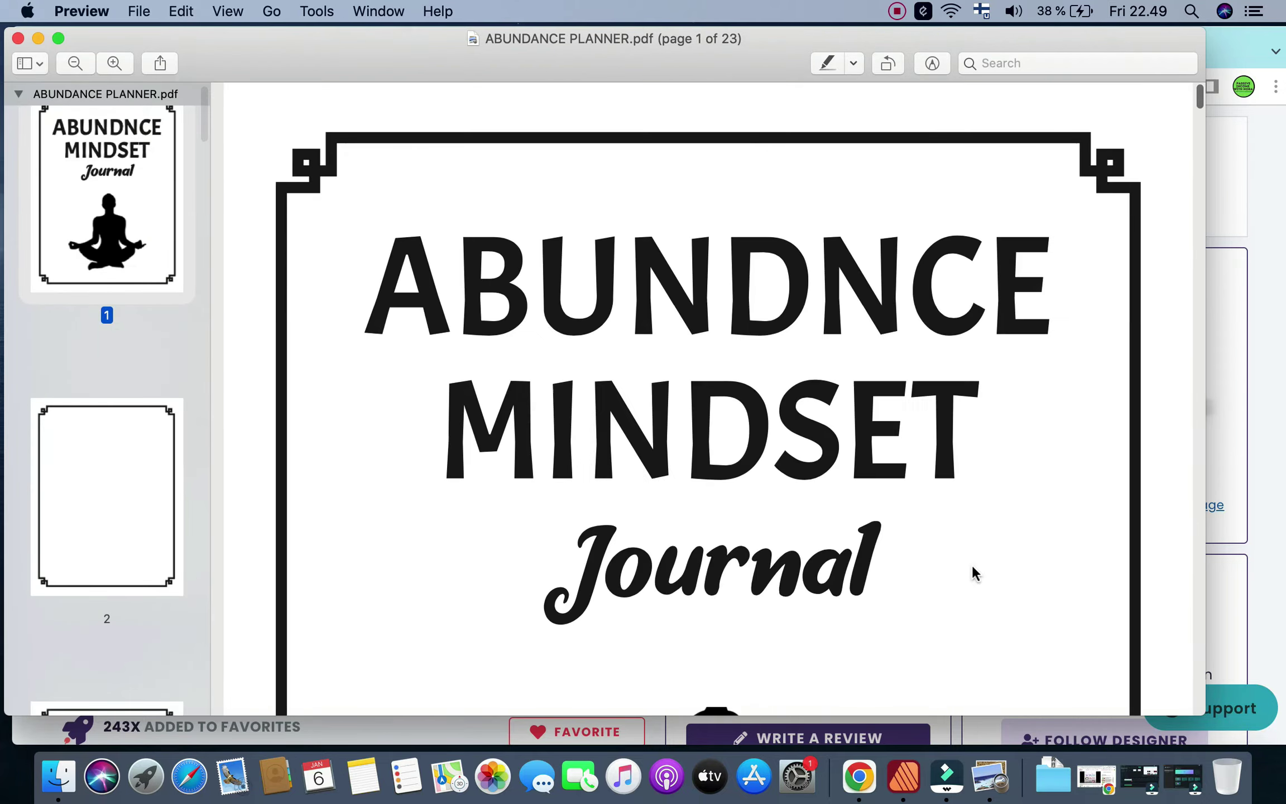
{"action": "scroll", "coordinate": [972, 565], "scroll_direction": "down", "scroll_amount": 6}
{"action": "scroll", "coordinate": [960, 659], "scroll_direction": "up", "scroll_amount": 5}
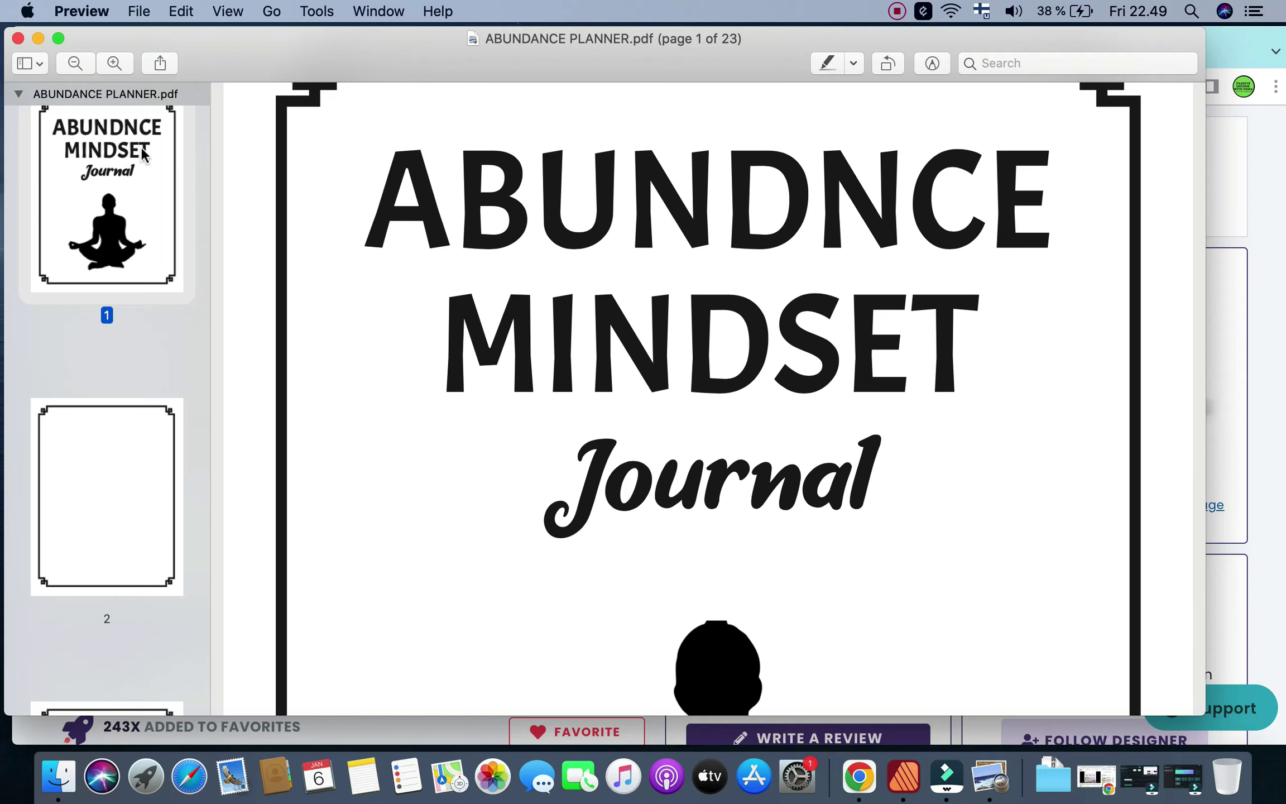
{"action": "left_click", "coordinate": [37, 39]}
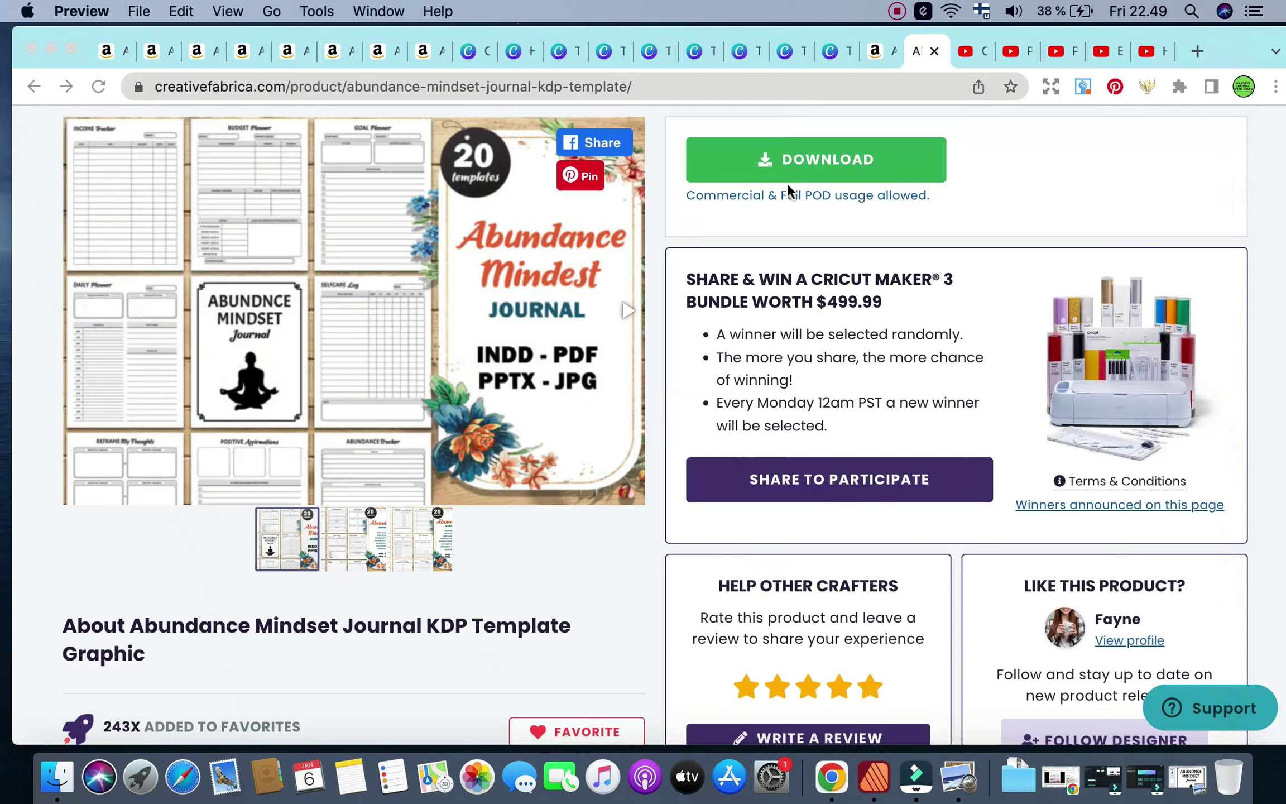
Step: Open canva.com in a new browser tab and import ABUNDANCE PLANNER.pdf from the extracted template folder into Canva
{"action": "left_click", "coordinate": [1195, 51]}
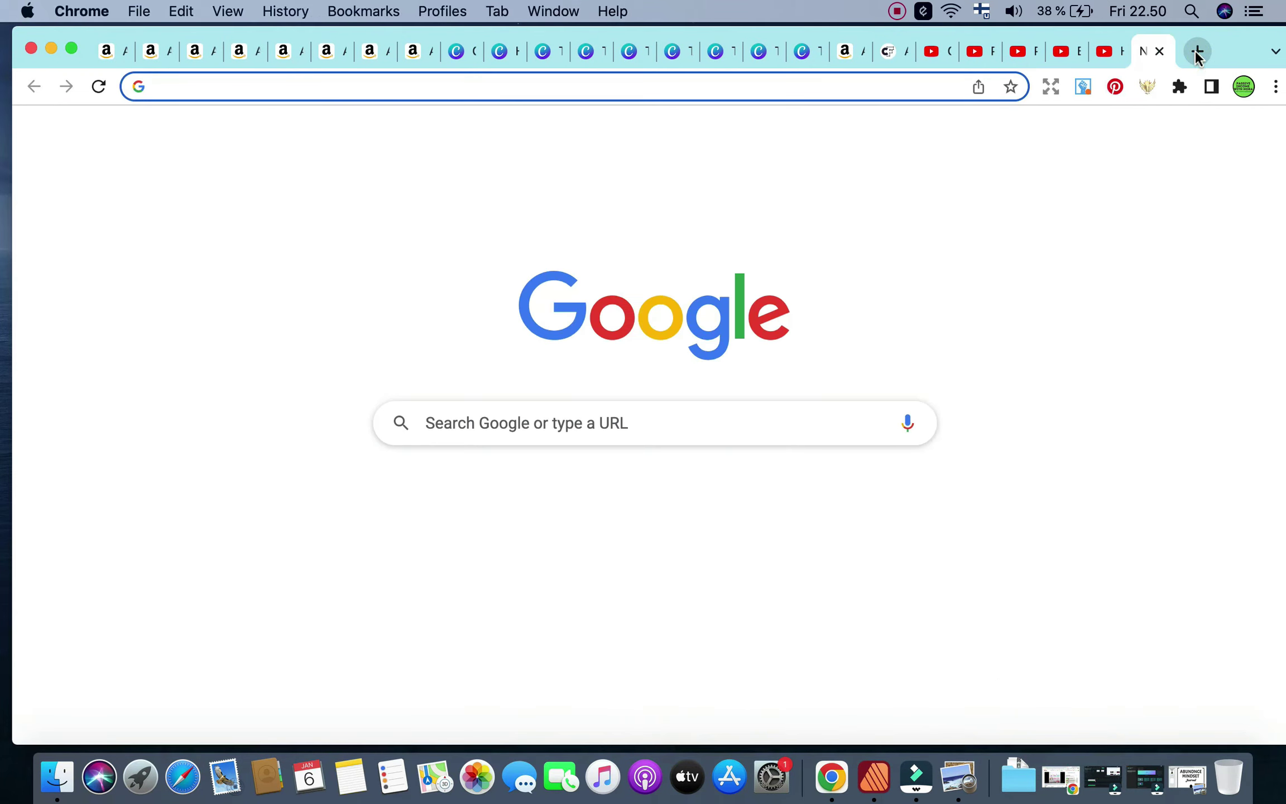
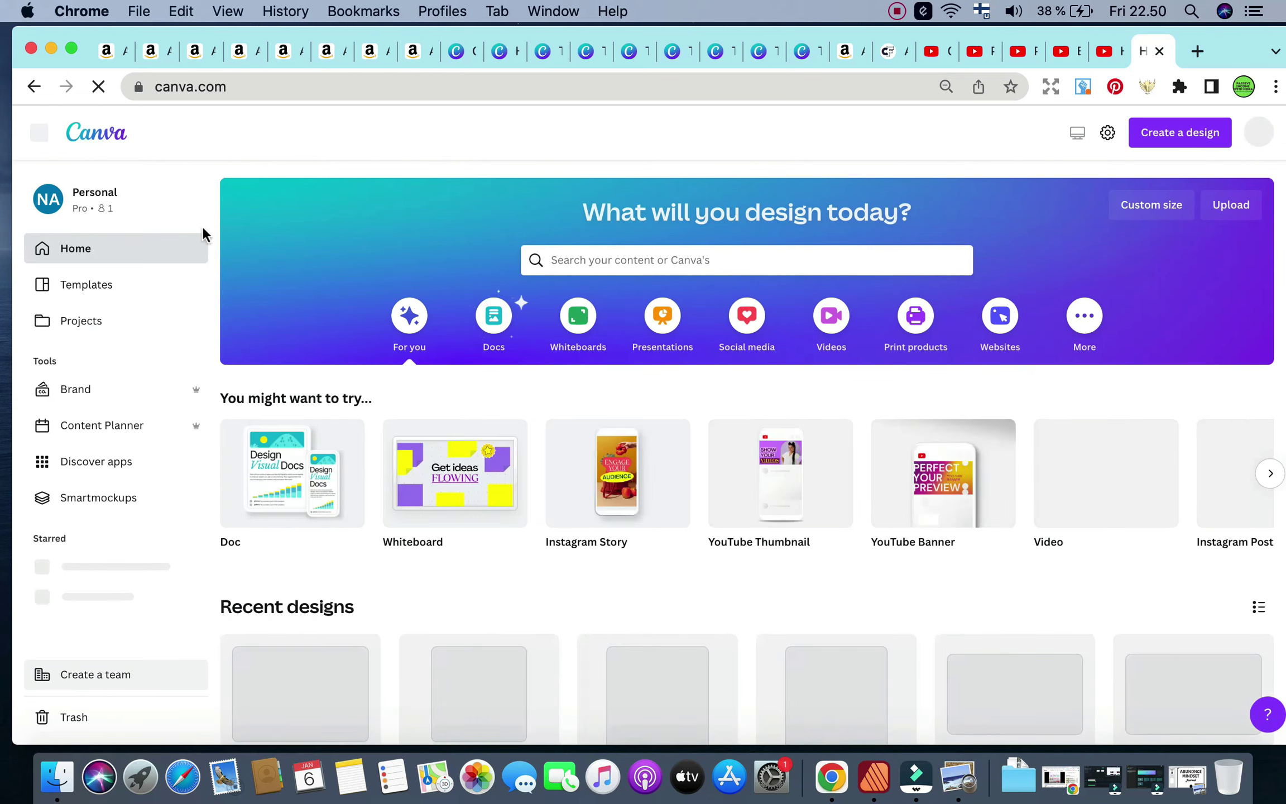
{"action": "left_click", "coordinate": [59, 792]}
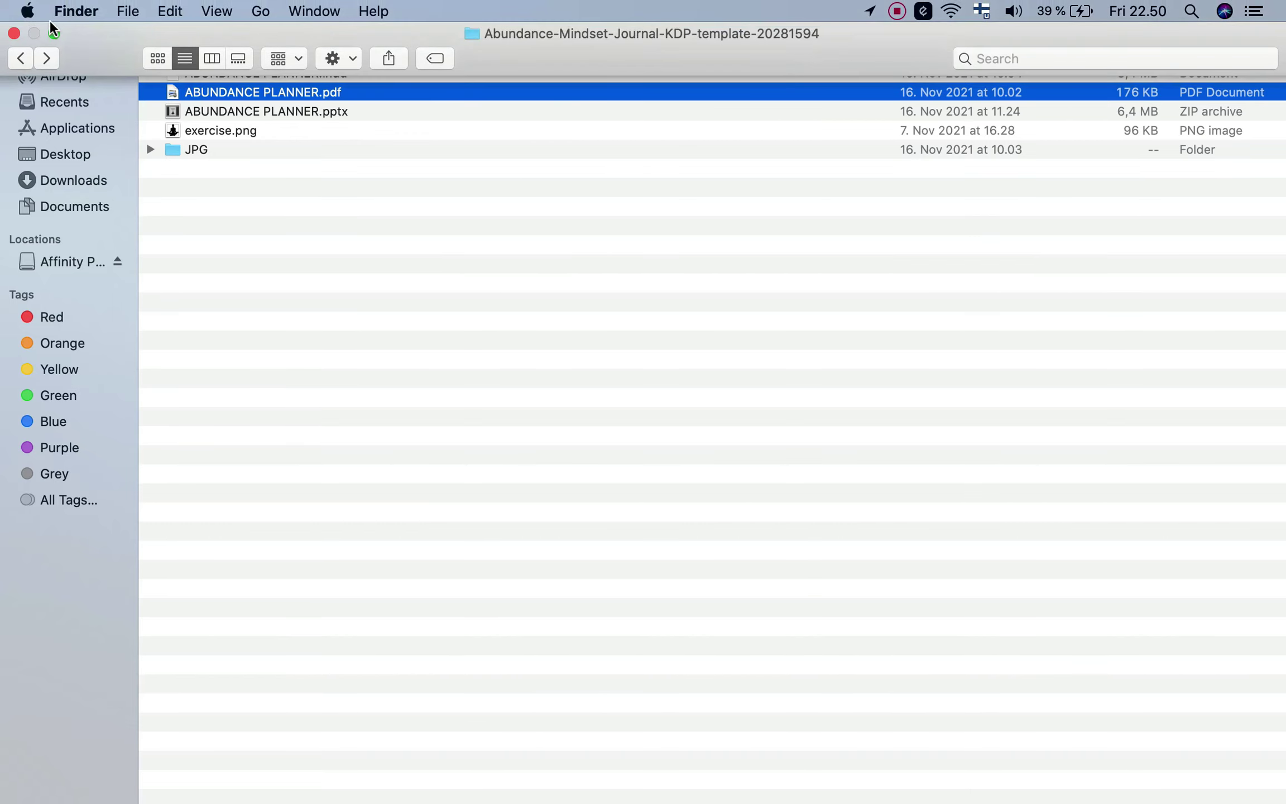
{"action": "left_click", "coordinate": [47, 24]}
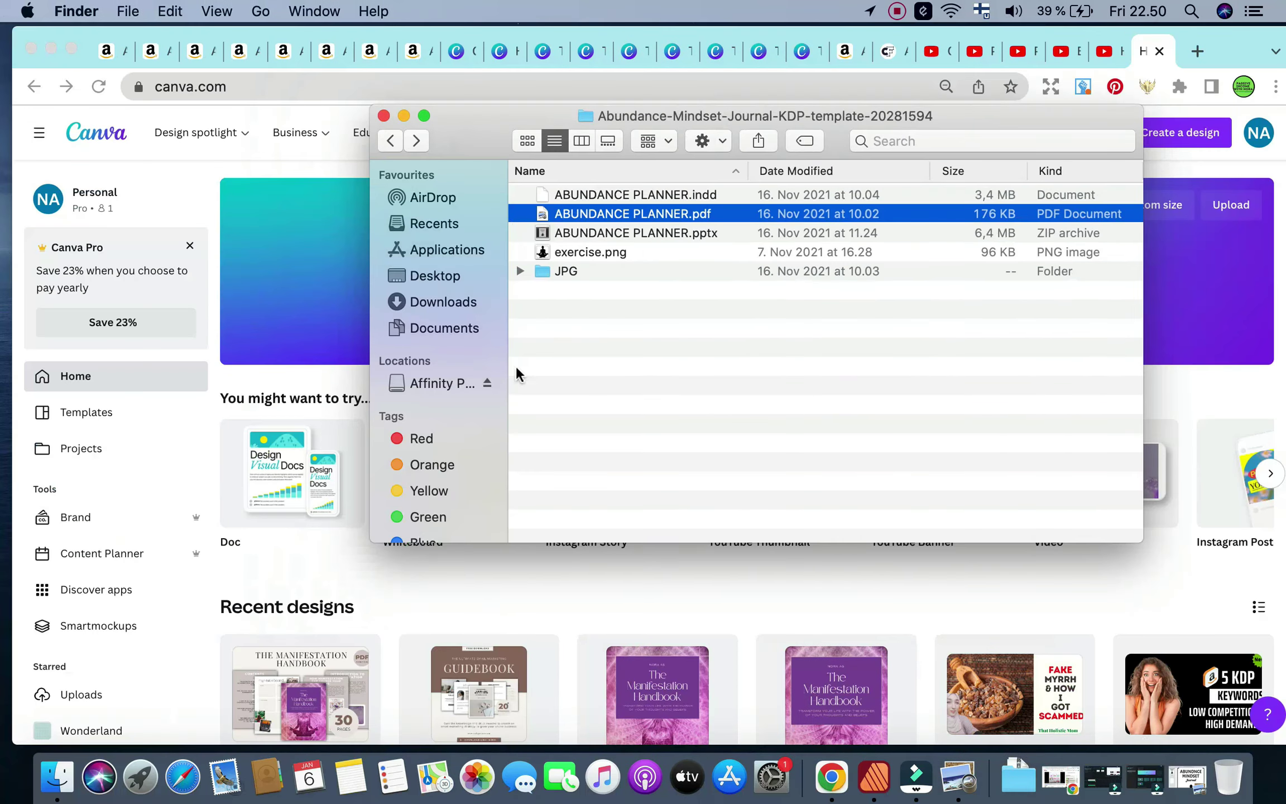
{"action": "left_click", "coordinate": [641, 212]}
{"action": "left_click_drag", "start_coordinate": [405, 545], "coordinate": [278, 681]}
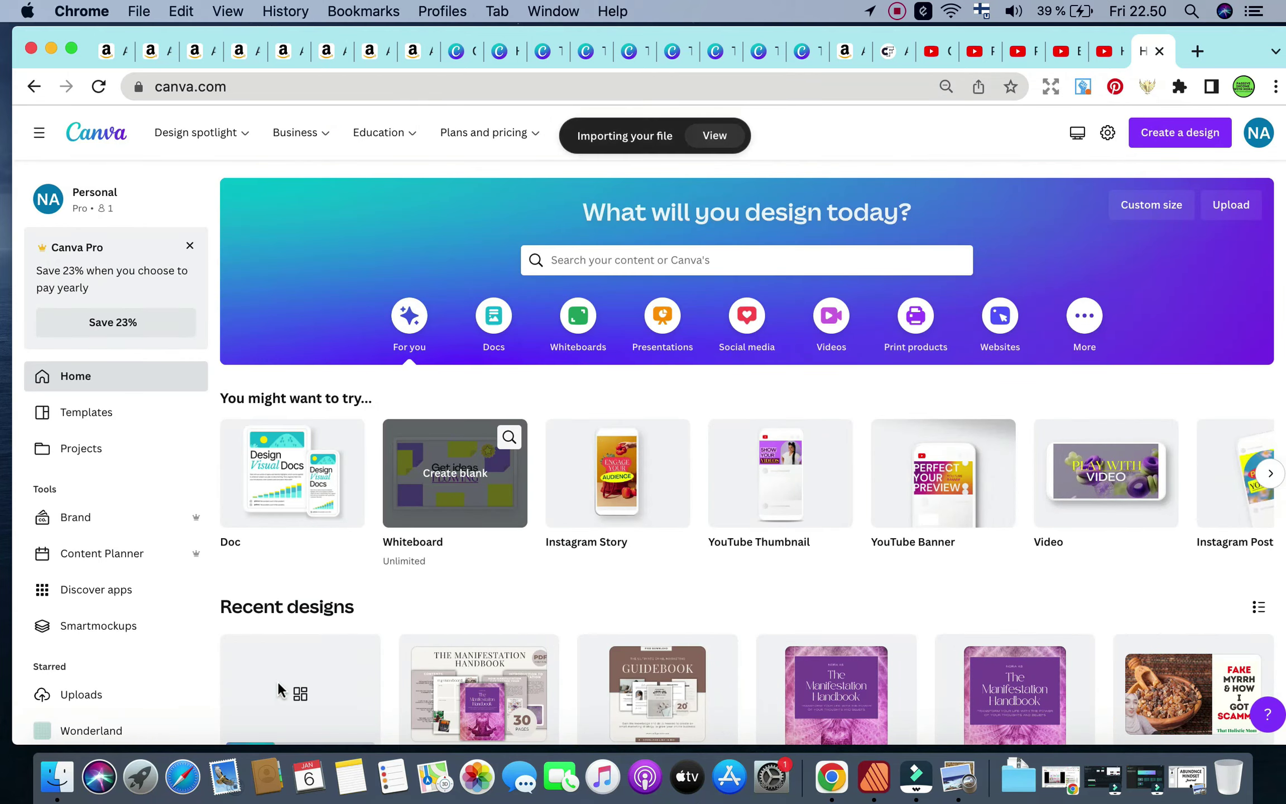
Step: Open the imported ABUNDANCE PLANNER.pdf design from the recent designs and collapse the template sidebar
{"action": "scroll", "coordinate": [278, 681], "scroll_direction": "down", "scroll_amount": 3}
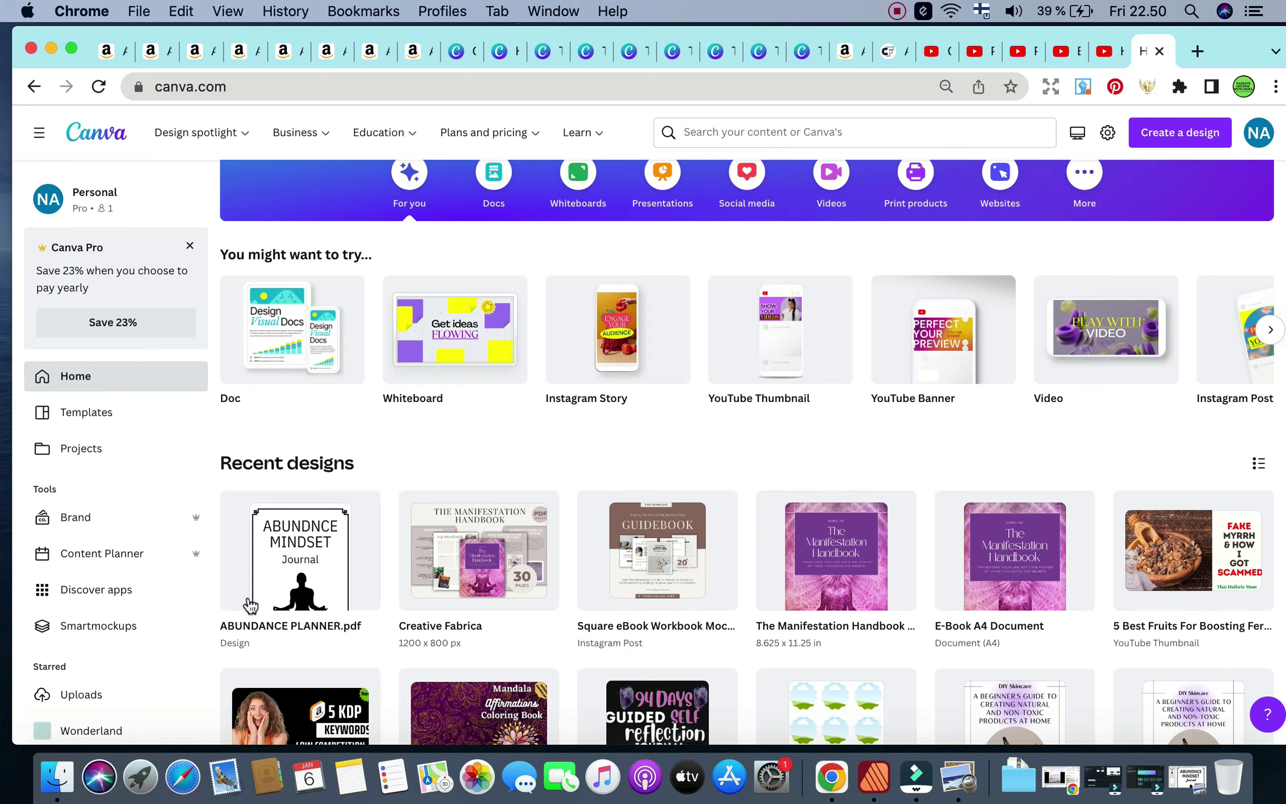
{"action": "left_click", "coordinate": [294, 578]}
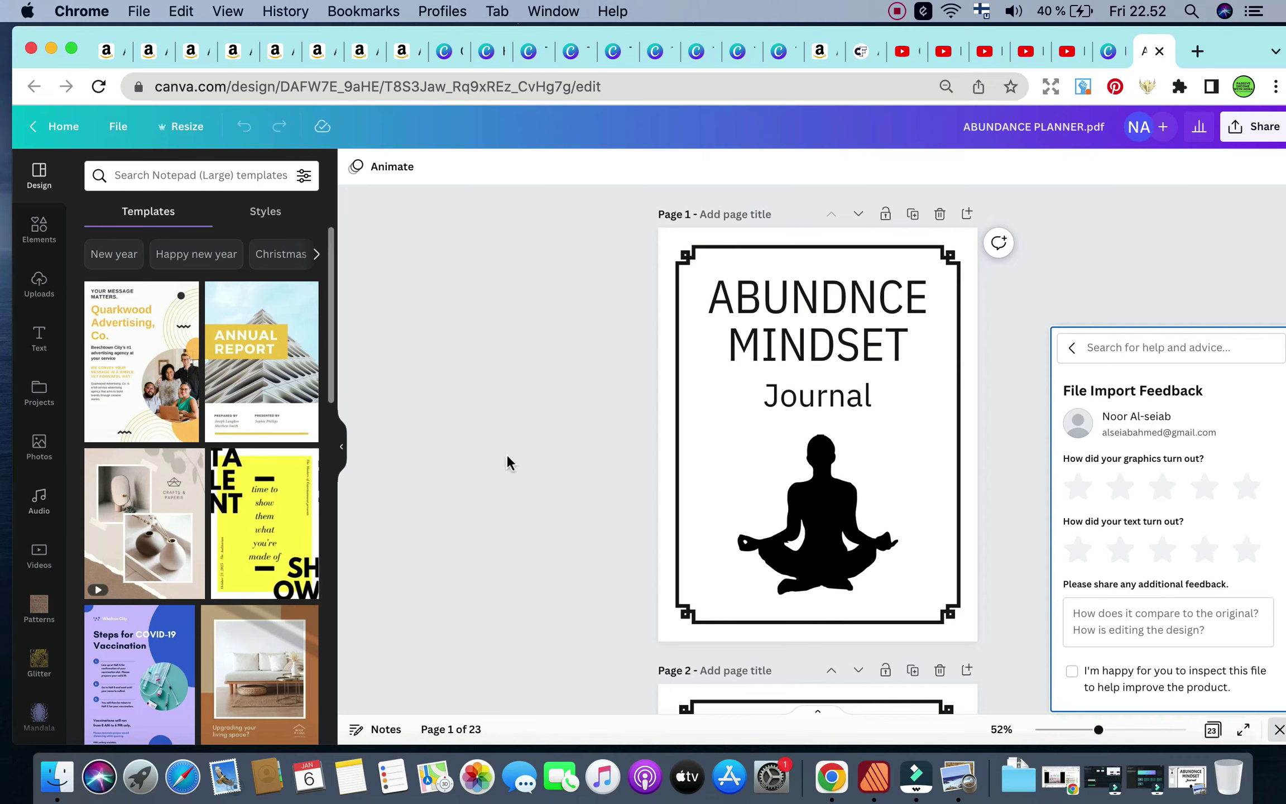
{"action": "left_click", "coordinate": [342, 446]}
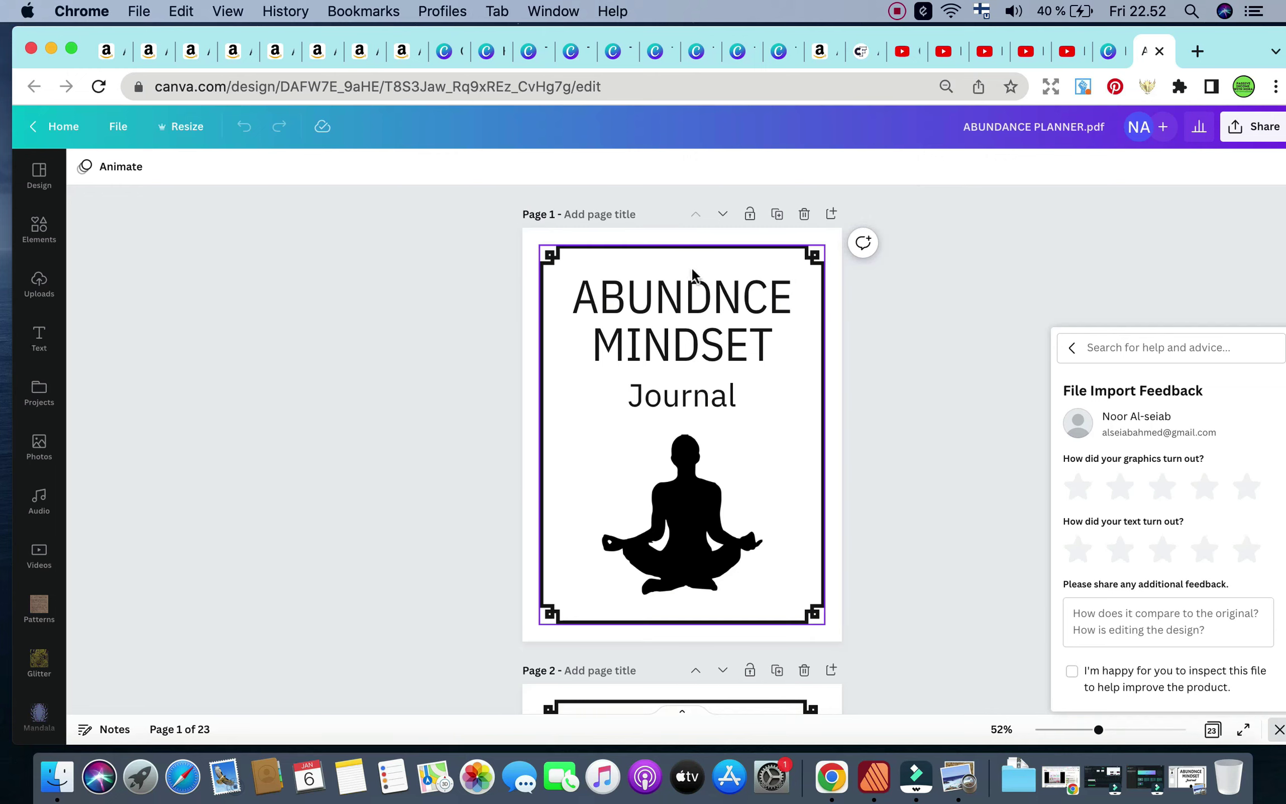
Step: Delete the meditating figure and its empty image frame from the cover page
{"action": "left_click", "coordinate": [690, 333]}
{"action": "left_click", "coordinate": [687, 332]}
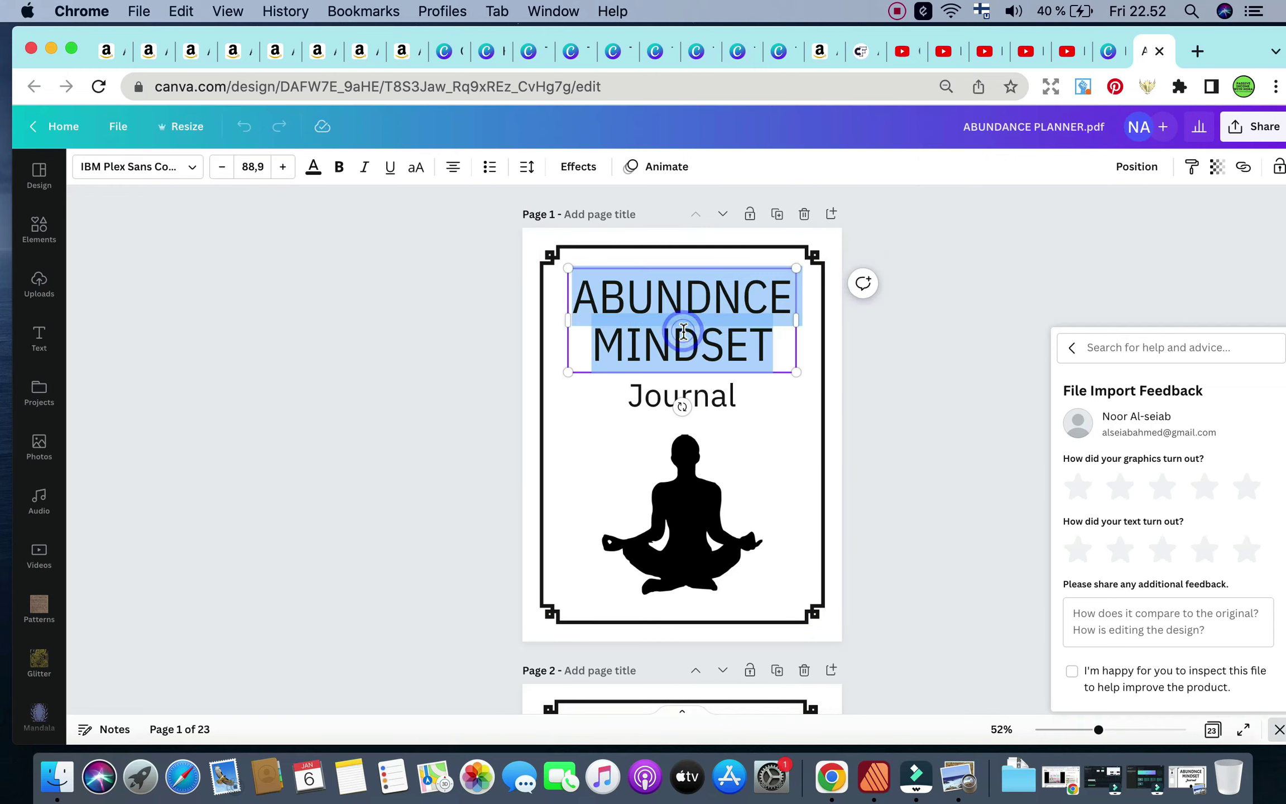
{"action": "left_click", "coordinate": [479, 373]}
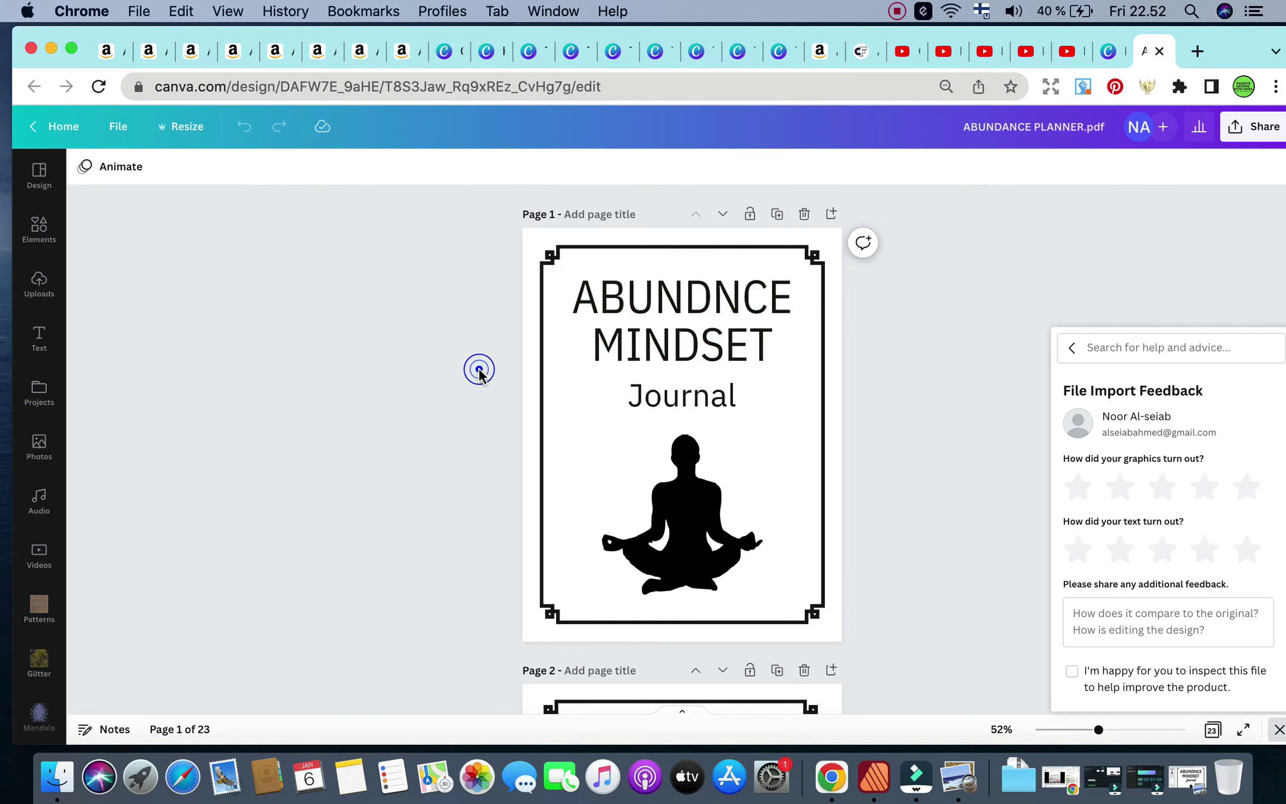
{"action": "left_click", "coordinate": [692, 516]}
{"action": "key", "text": "BackSpace"}
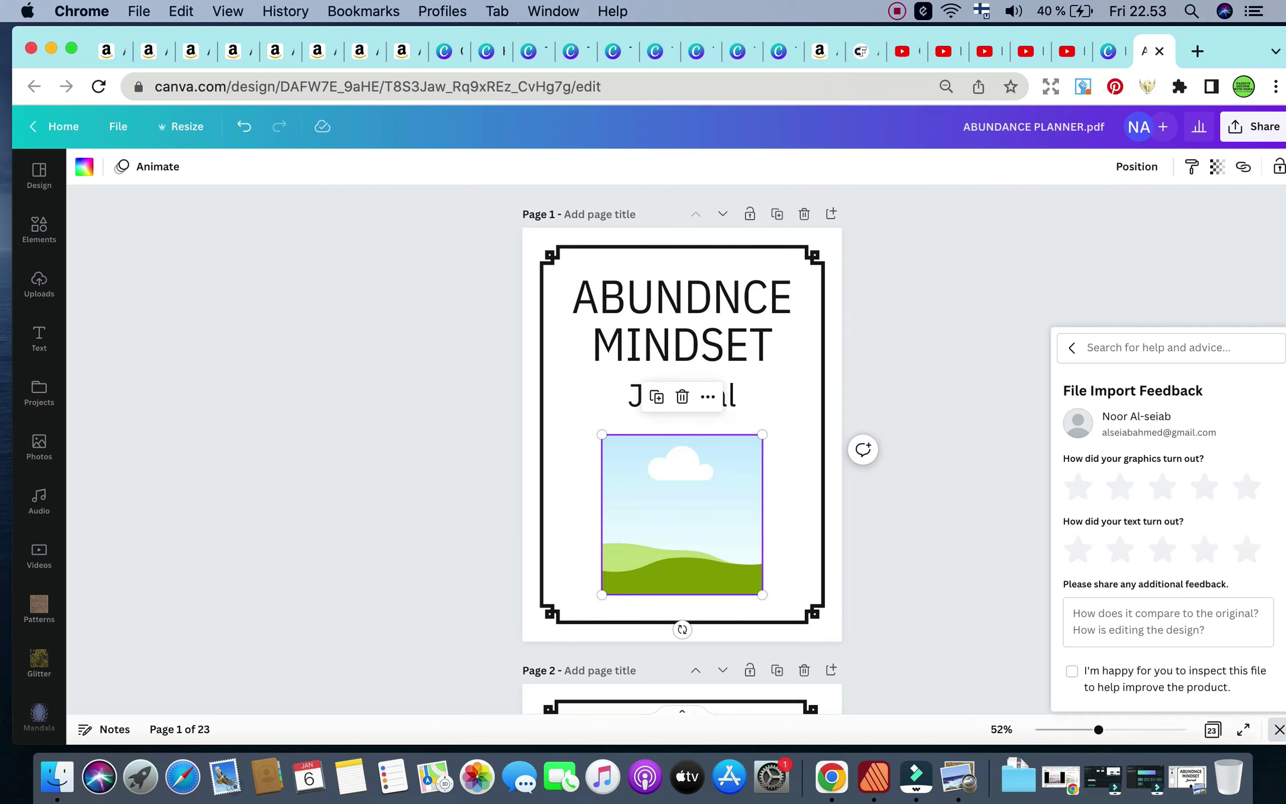
{"action": "key", "text": "BackSpace"}
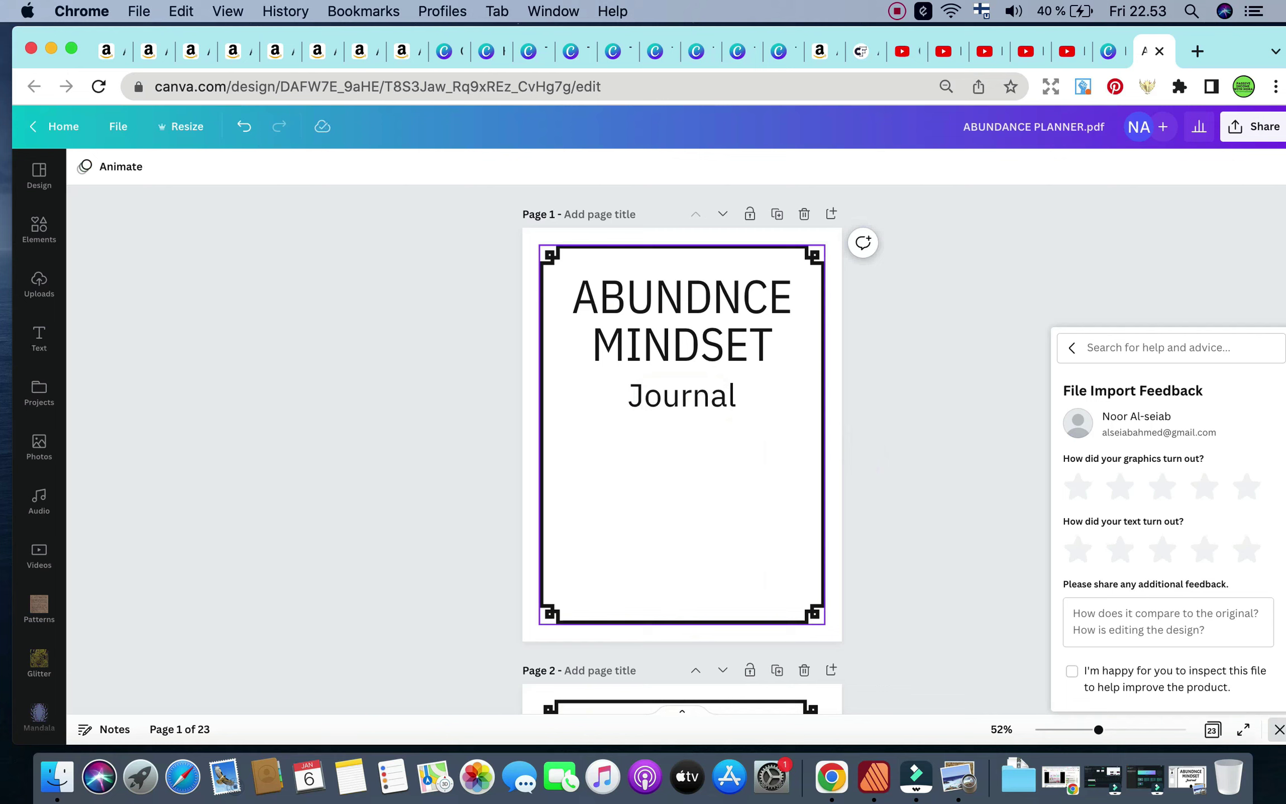
Step: Try Aileron Heavy and IBM Plex Mono on the cover's "Journal" text, and set its font to Safira March
{"action": "double_click", "coordinate": [670, 405]}
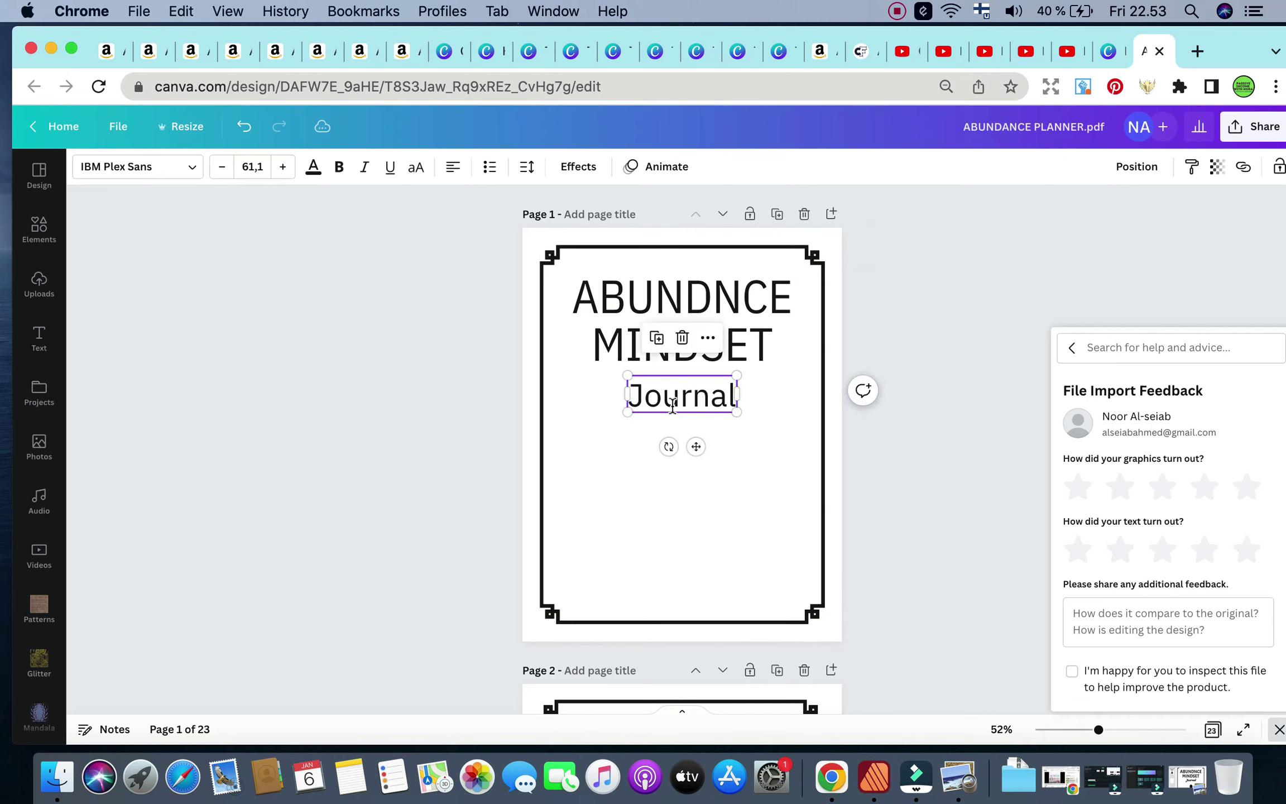
{"action": "left_click", "coordinate": [176, 165]}
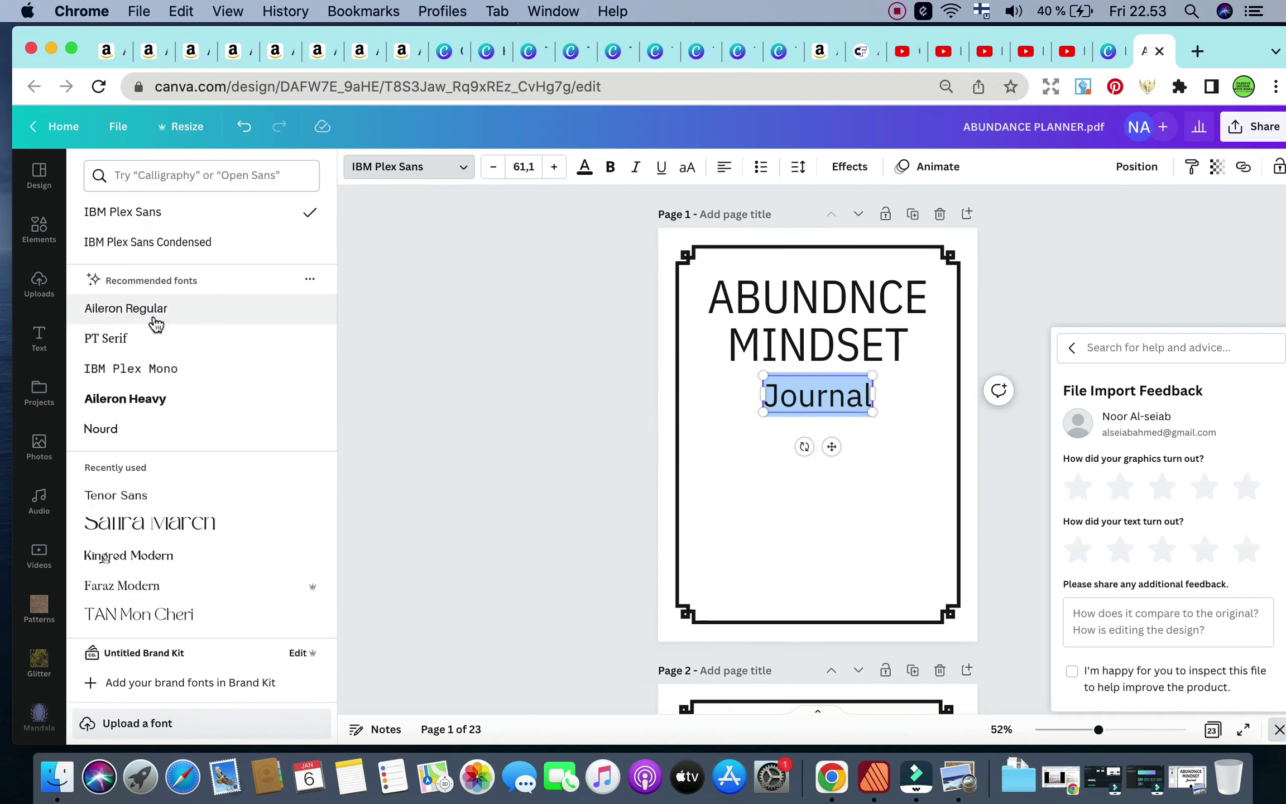
{"action": "left_click", "coordinate": [144, 397]}
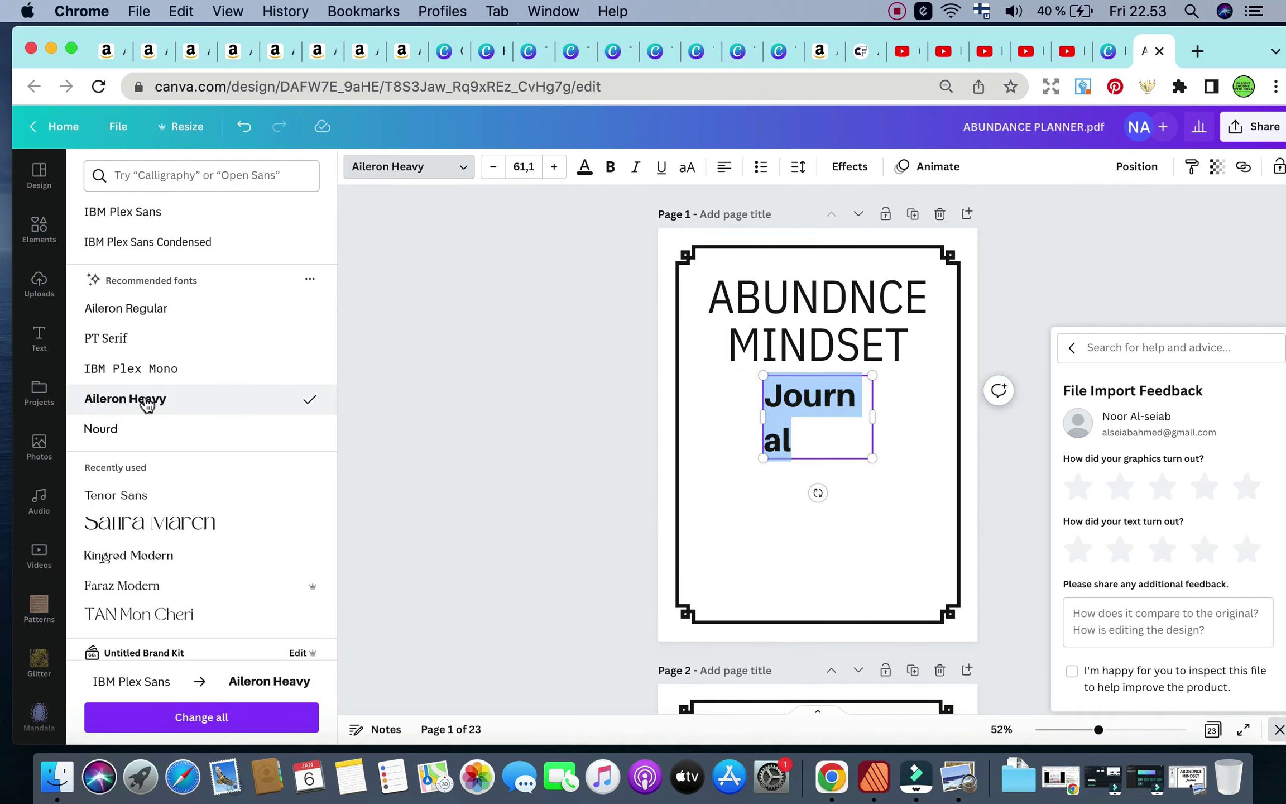
{"action": "left_click", "coordinate": [125, 367]}
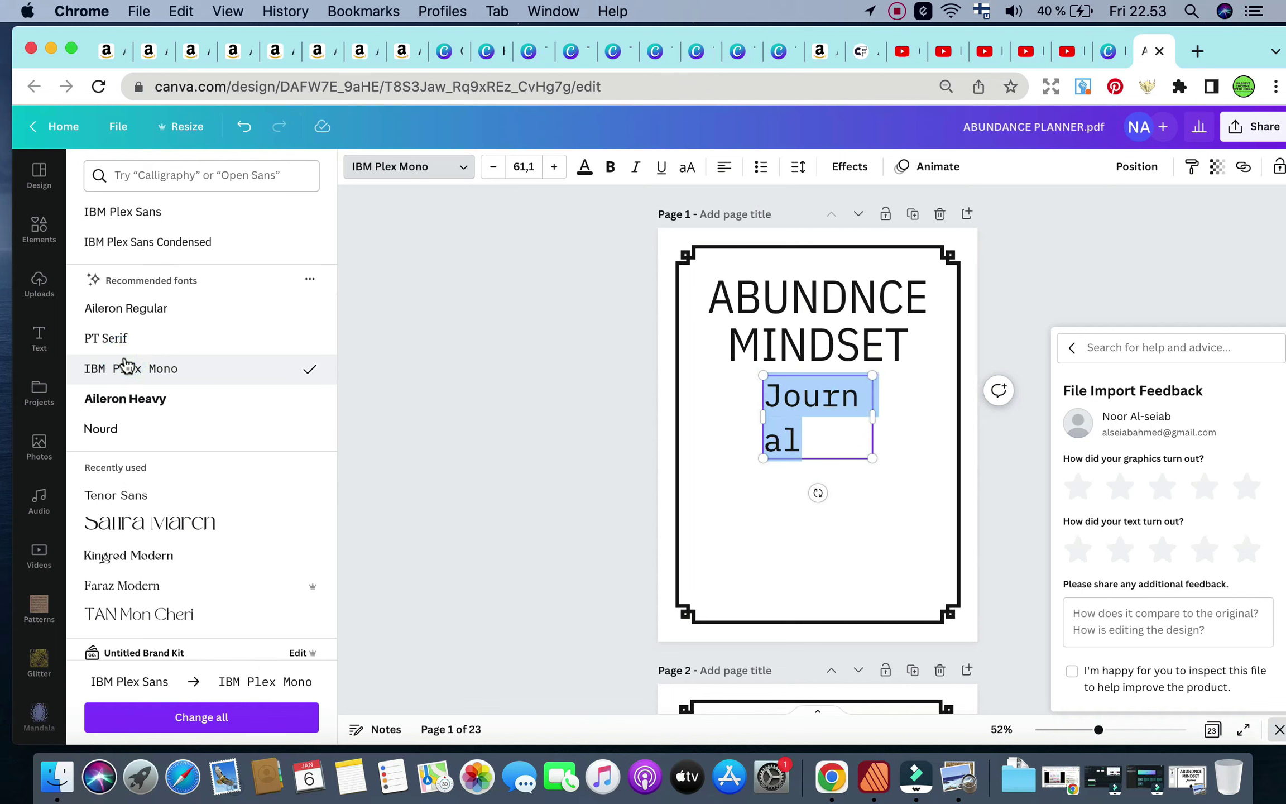
{"action": "left_click", "coordinate": [144, 525]}
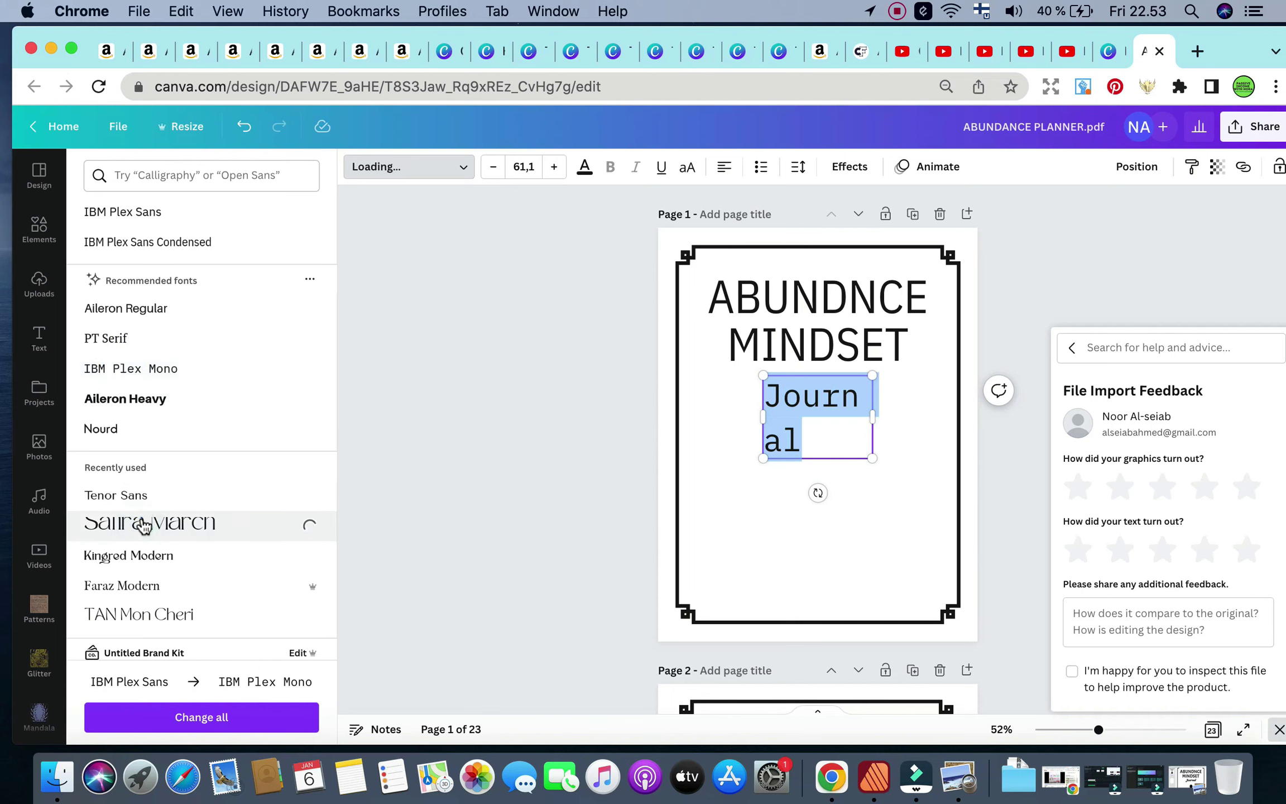
Step: Try removing the decorative border from the cover page, and undo the removal
{"action": "left_click", "coordinate": [679, 490]}
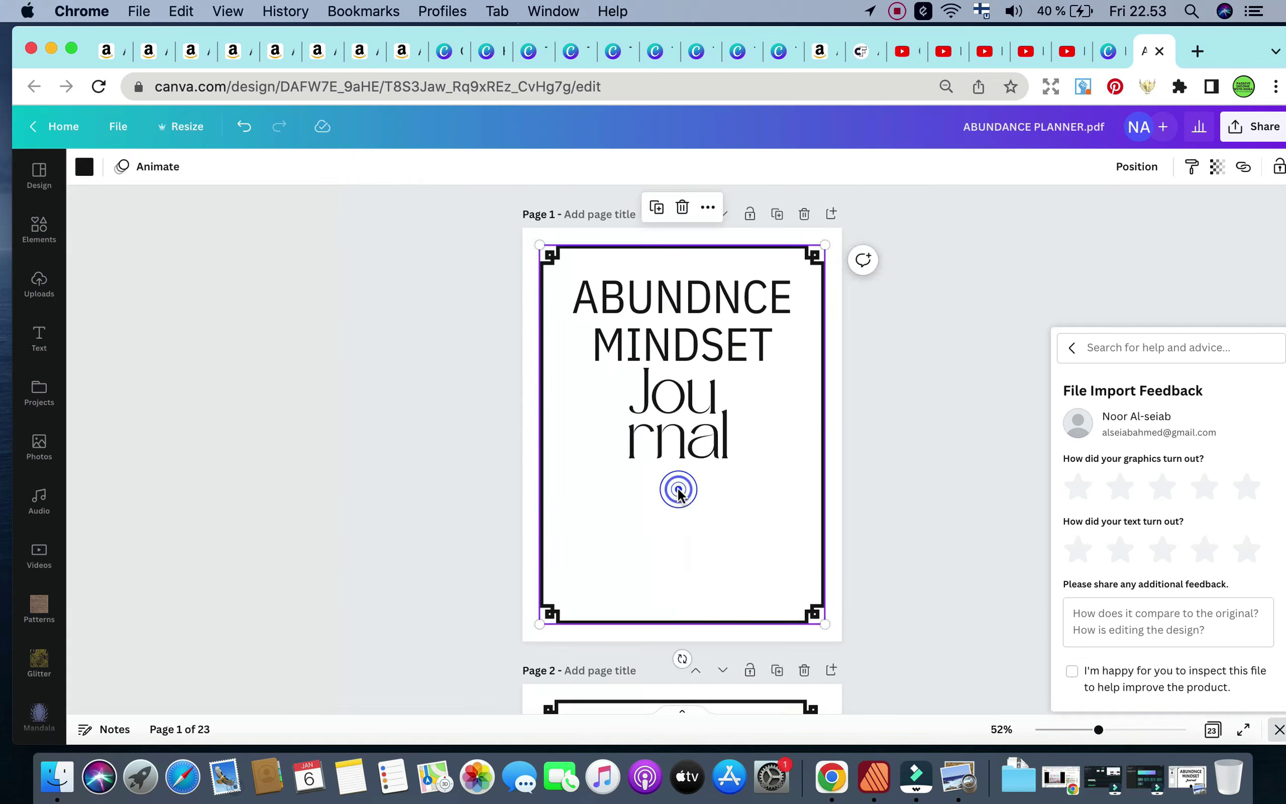
{"action": "key", "text": "BackSpace"}
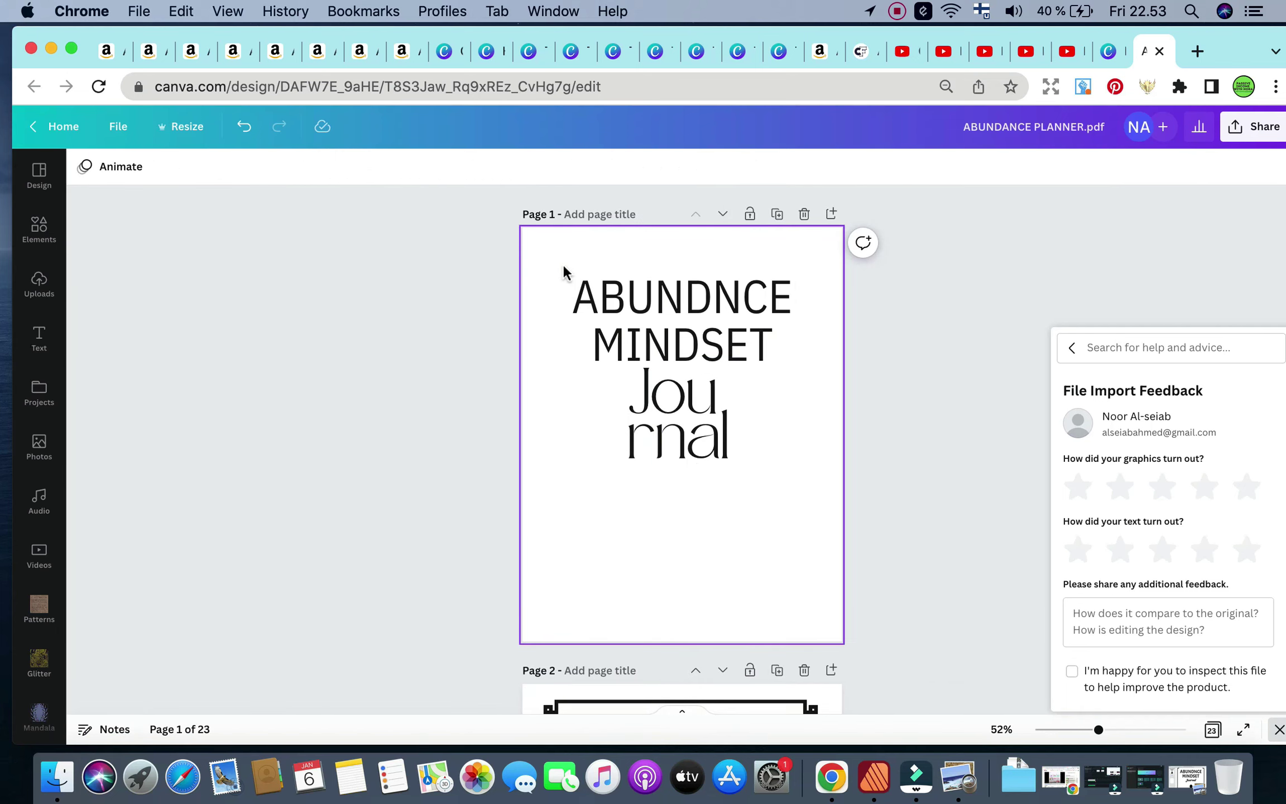
{"action": "key", "text": "super+z"}
{"action": "left_click", "coordinate": [327, 396]}
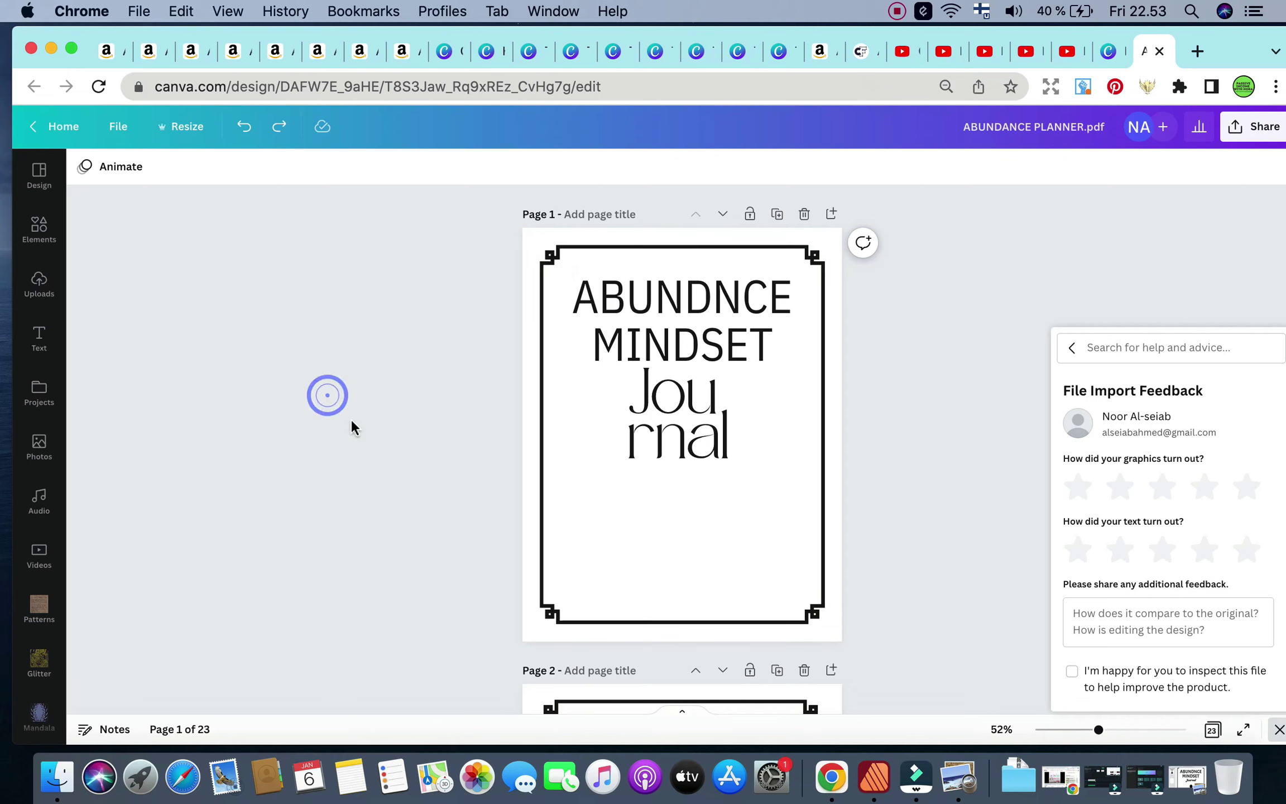
Step: Widen the "Journal" text box so the word fits on one line, and center it beneath the cover title
{"action": "left_click", "coordinate": [704, 417]}
{"action": "left_click", "coordinate": [704, 417]}
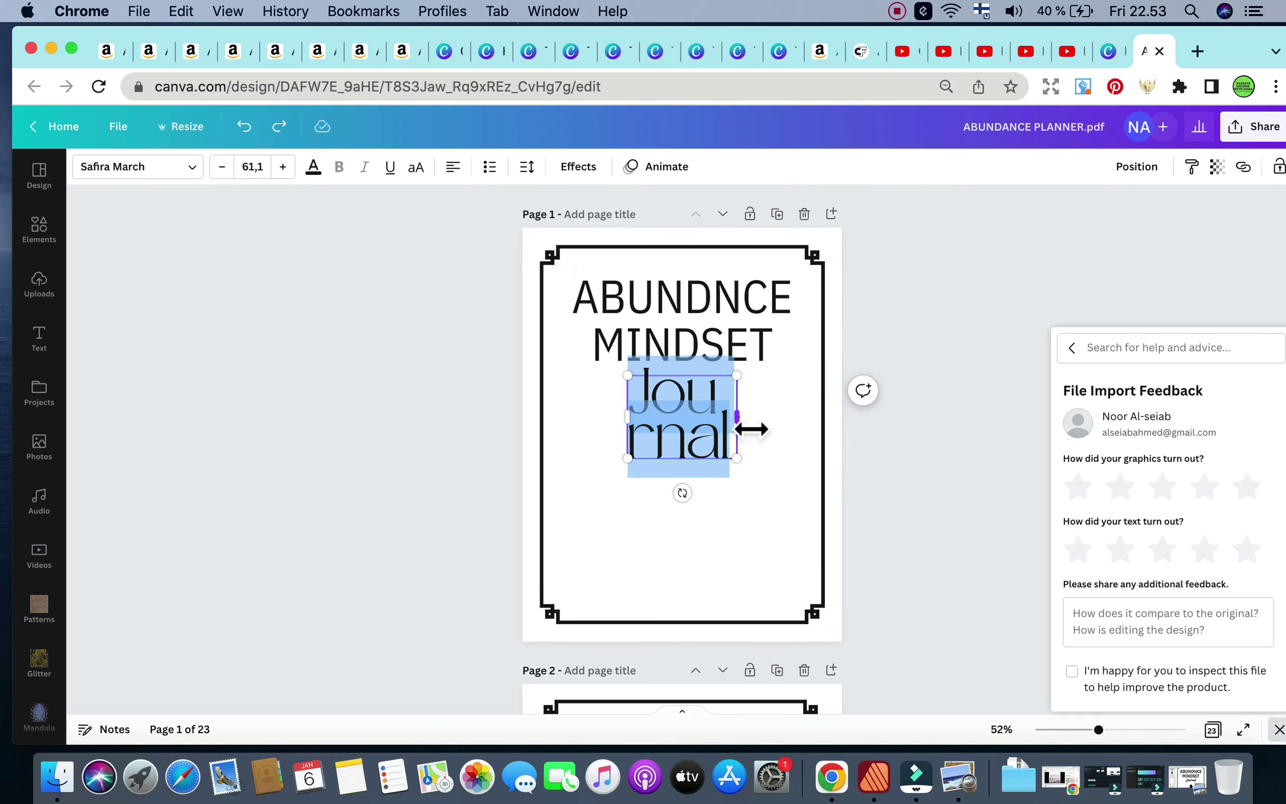
{"action": "left_click_drag", "start_coordinate": [749, 428], "coordinate": [856, 427]}
{"action": "left_click_drag", "start_coordinate": [798, 370], "coordinate": [757, 387]}
{"action": "left_click", "coordinate": [715, 322]}
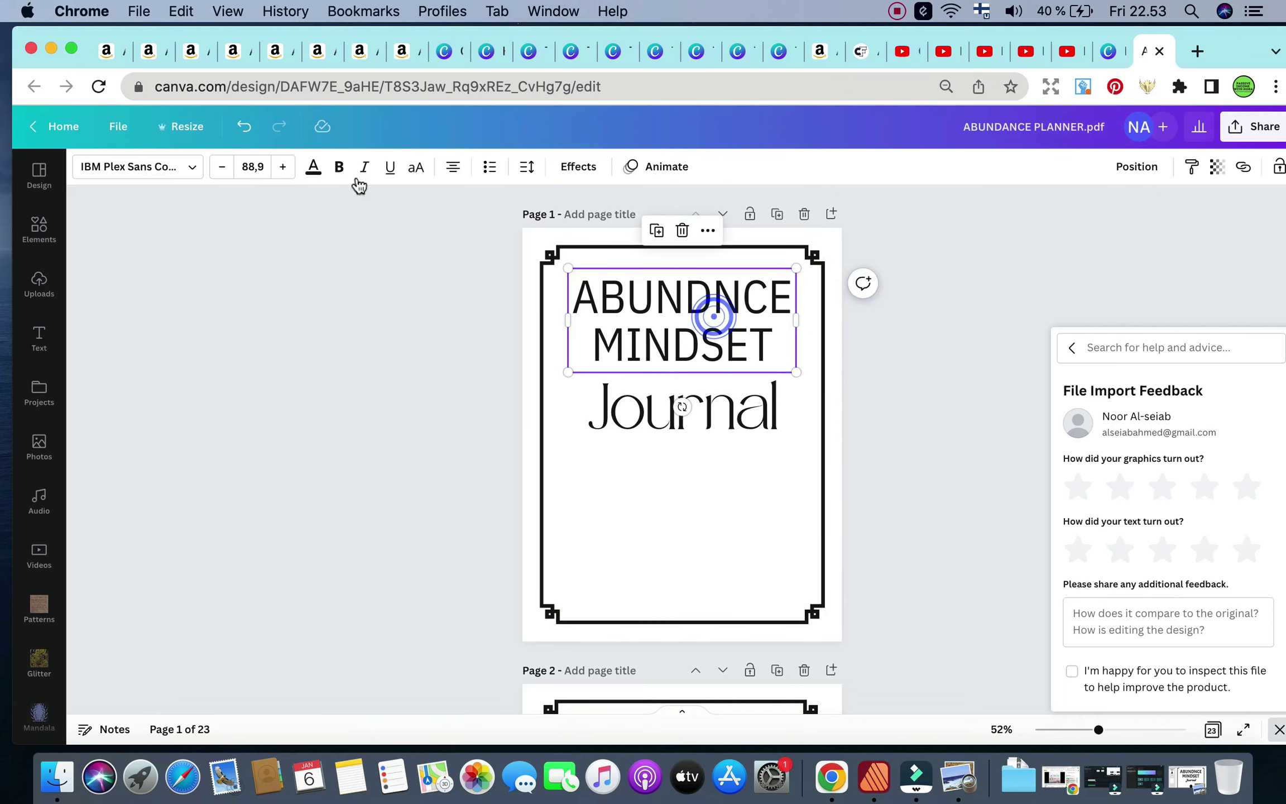
{"action": "left_click", "coordinate": [252, 169]}
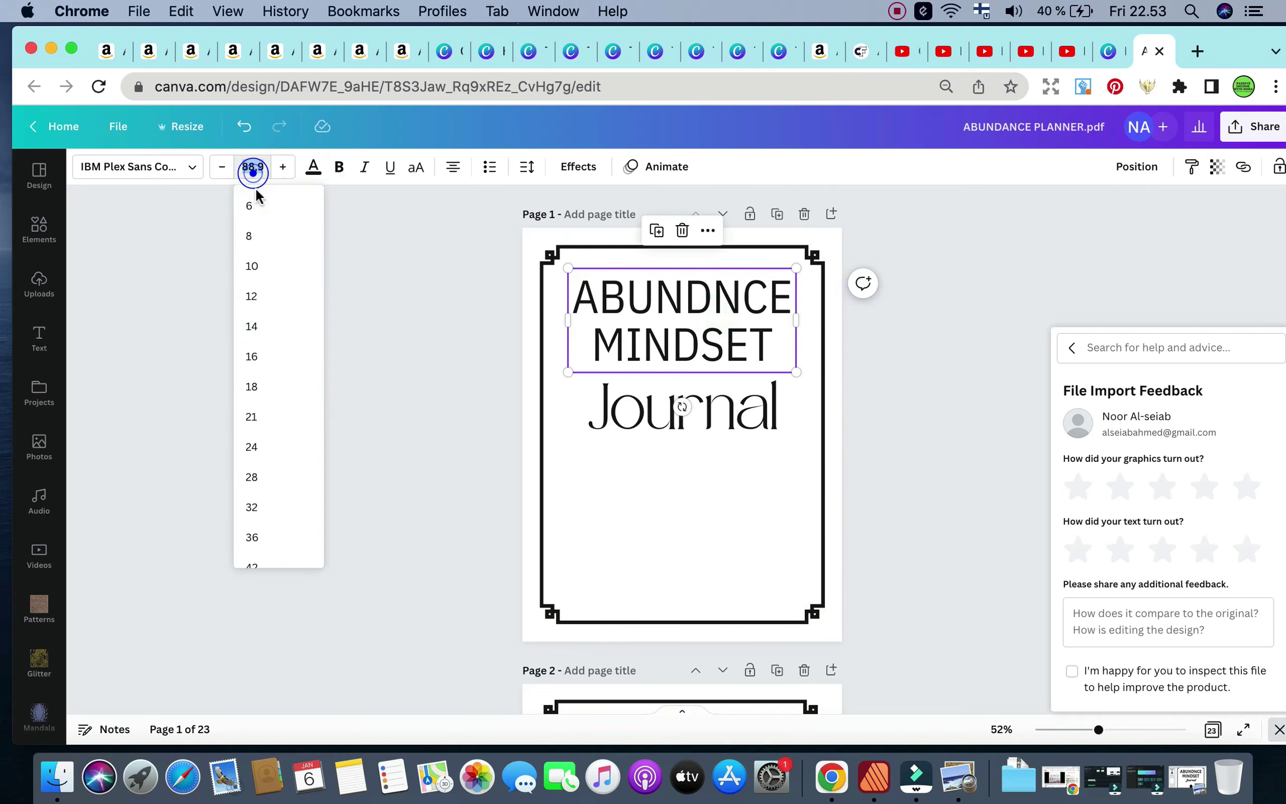
{"action": "left_click", "coordinate": [450, 375]}
{"action": "left_click", "coordinate": [660, 288]}
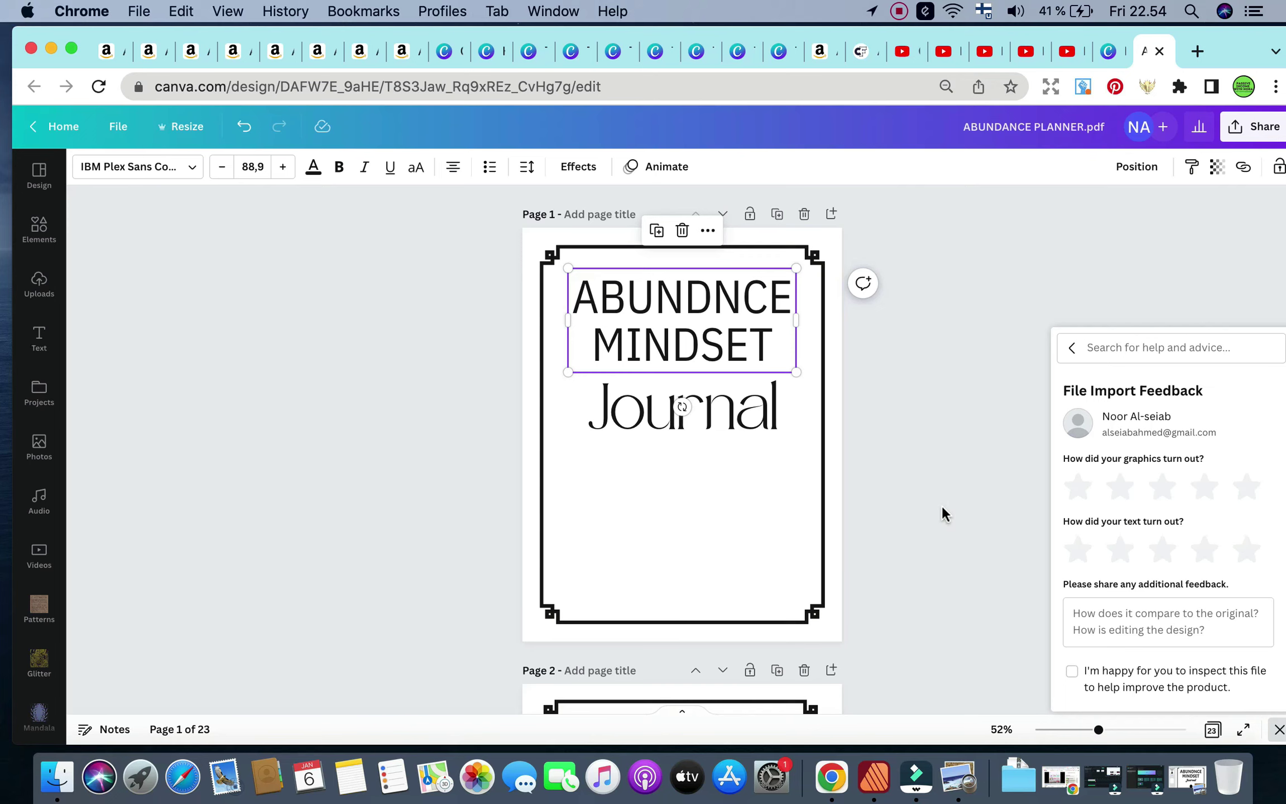
Step: Examine the empty bordered pages 2 and 3 and the Selfcare Log page, and look at the available text options
{"action": "scroll", "coordinate": [942, 505], "scroll_direction": "down", "scroll_amount": 20}
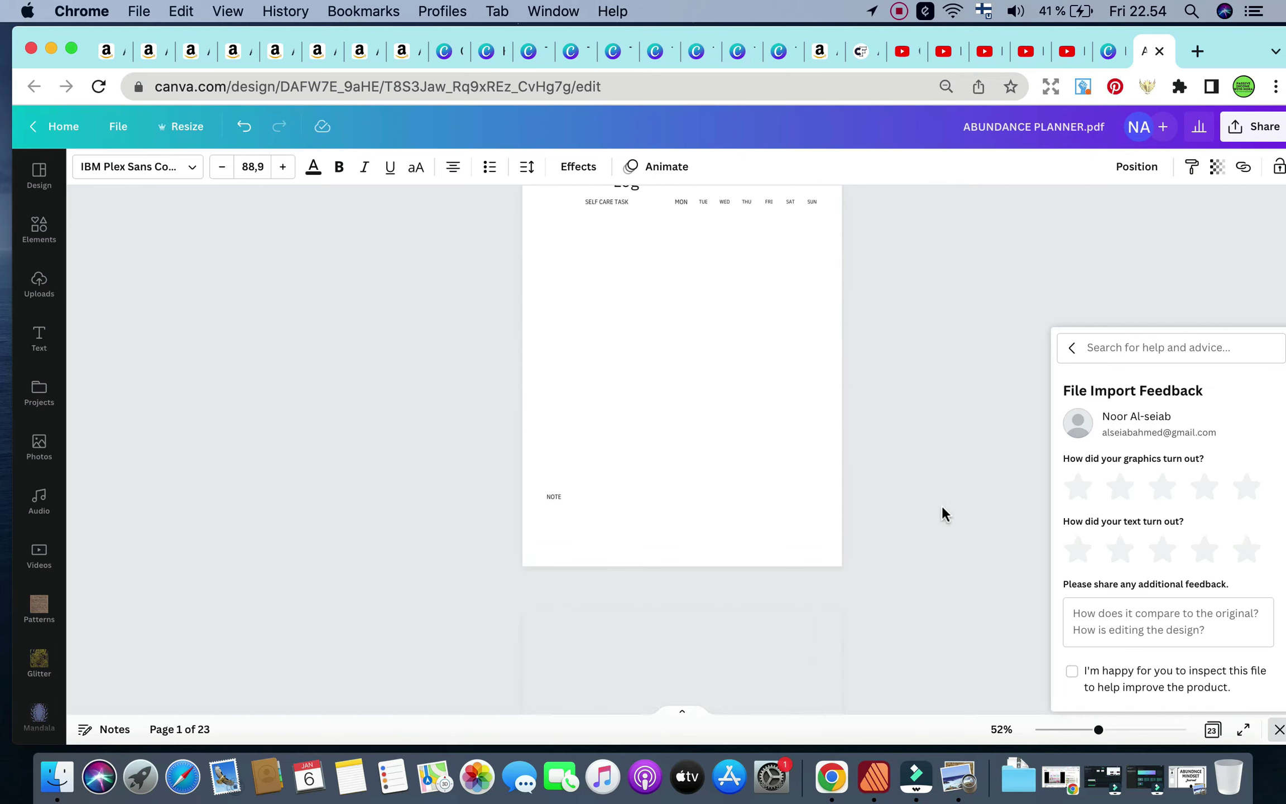
{"action": "scroll", "coordinate": [758, 394], "scroll_direction": "up", "scroll_amount": 15}
{"action": "left_click", "coordinate": [670, 388]}
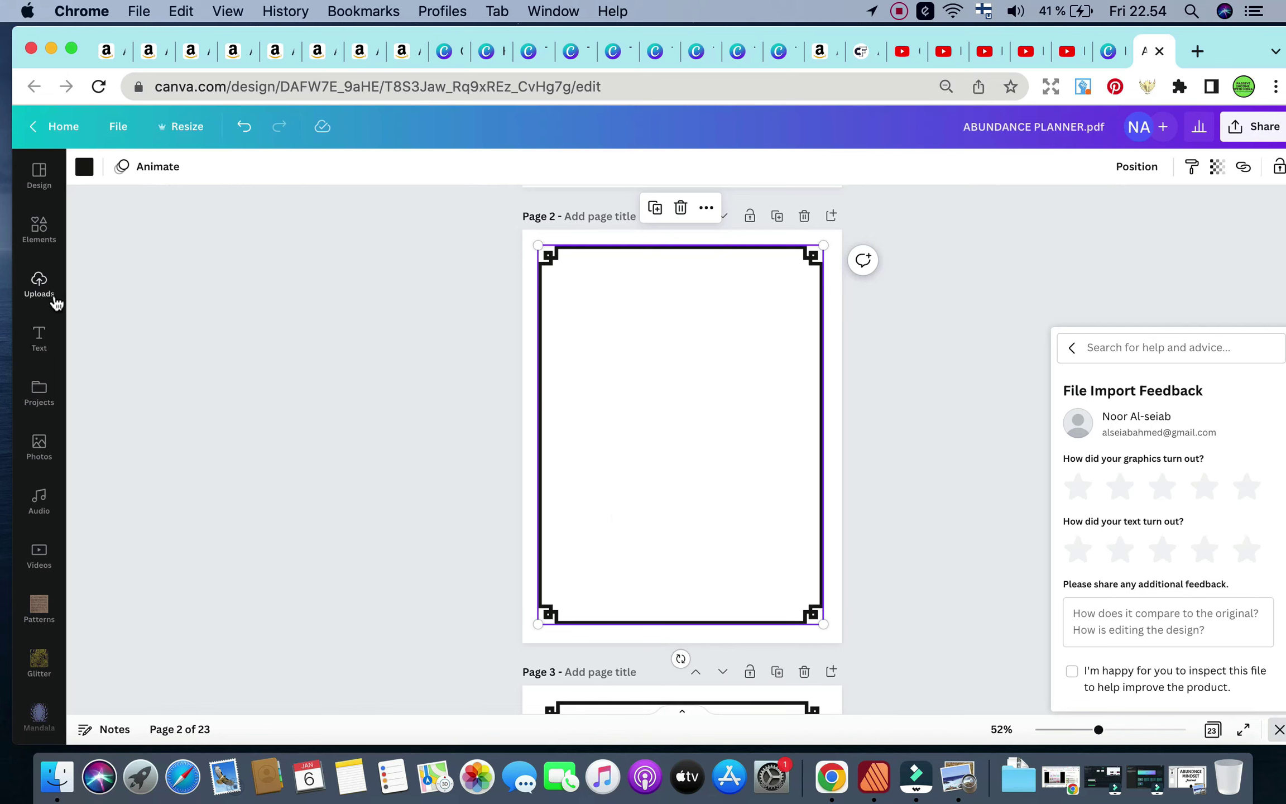
{"action": "left_click", "coordinate": [52, 341]}
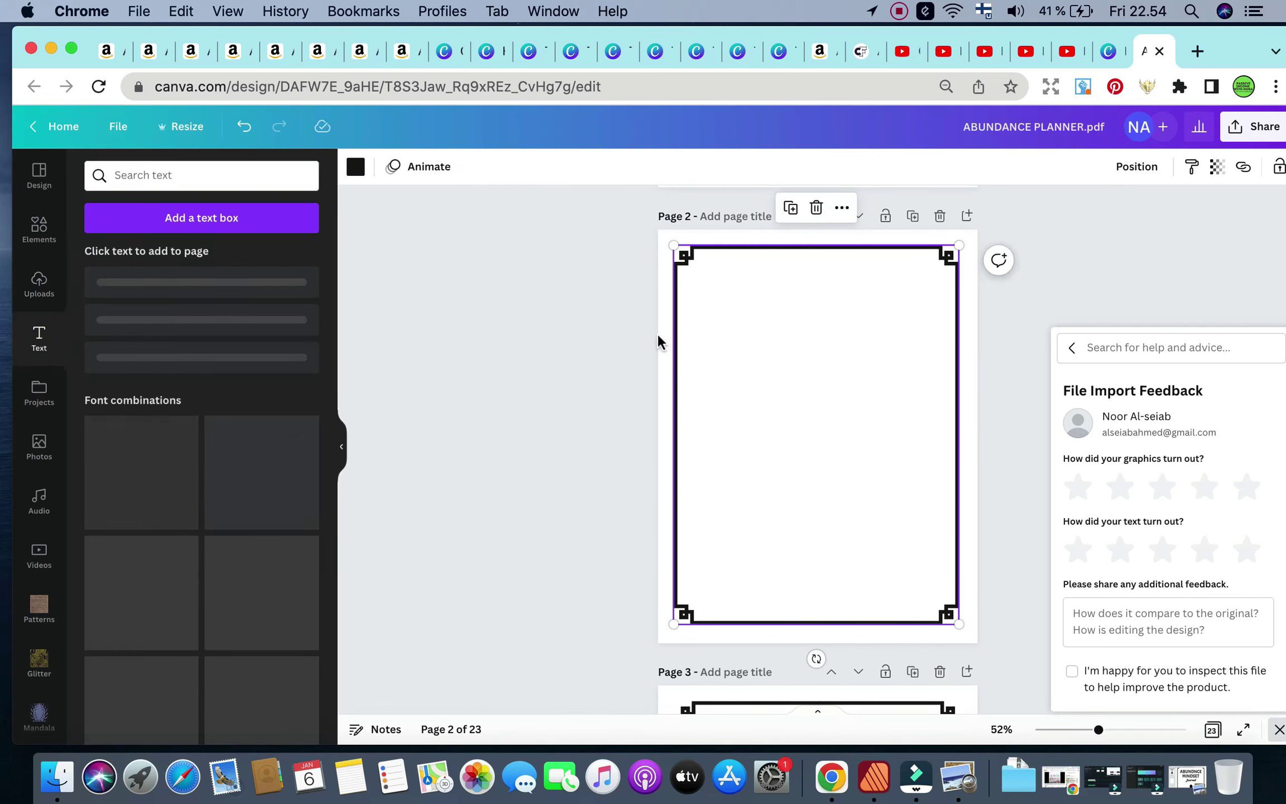
{"action": "scroll", "coordinate": [657, 333], "scroll_direction": "down", "scroll_amount": 6}
{"action": "scroll", "coordinate": [657, 333], "scroll_direction": "up", "scroll_amount": 6}
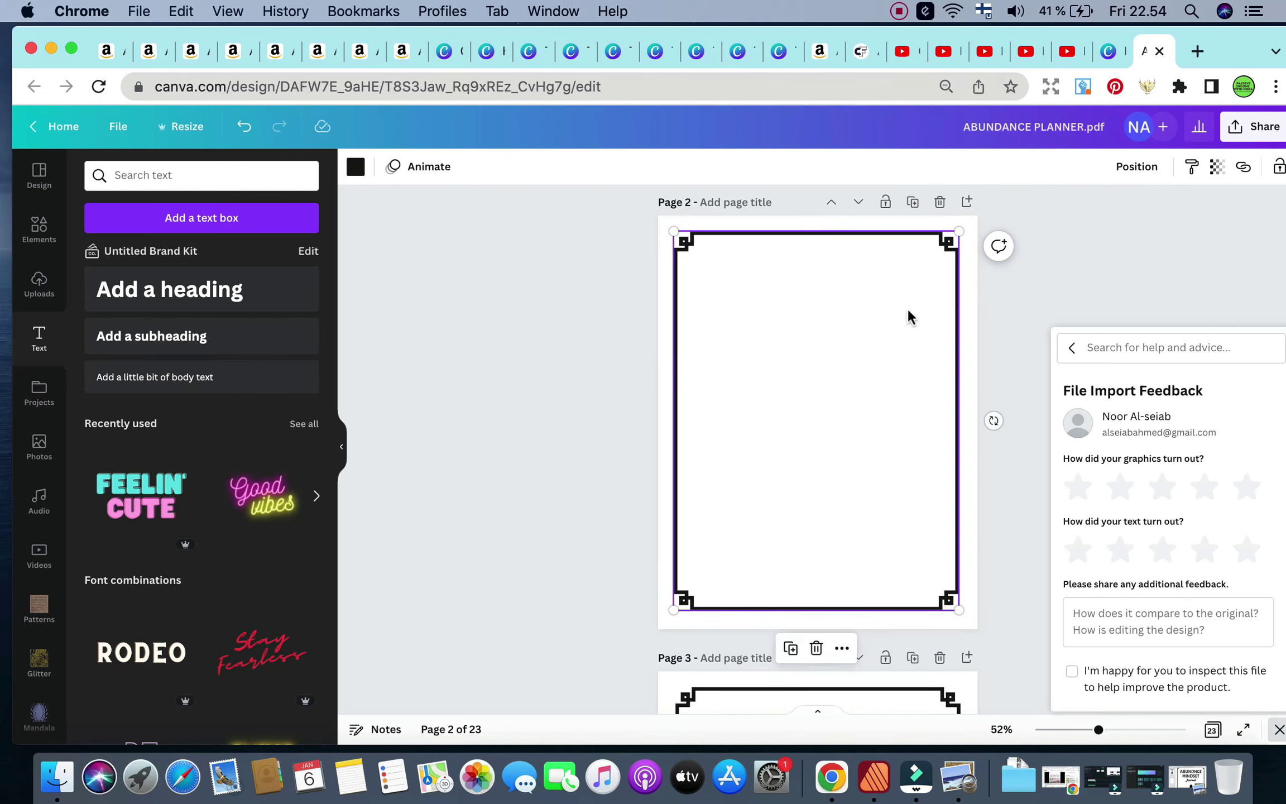
{"action": "scroll", "coordinate": [909, 311], "scroll_direction": "down", "scroll_amount": 5}
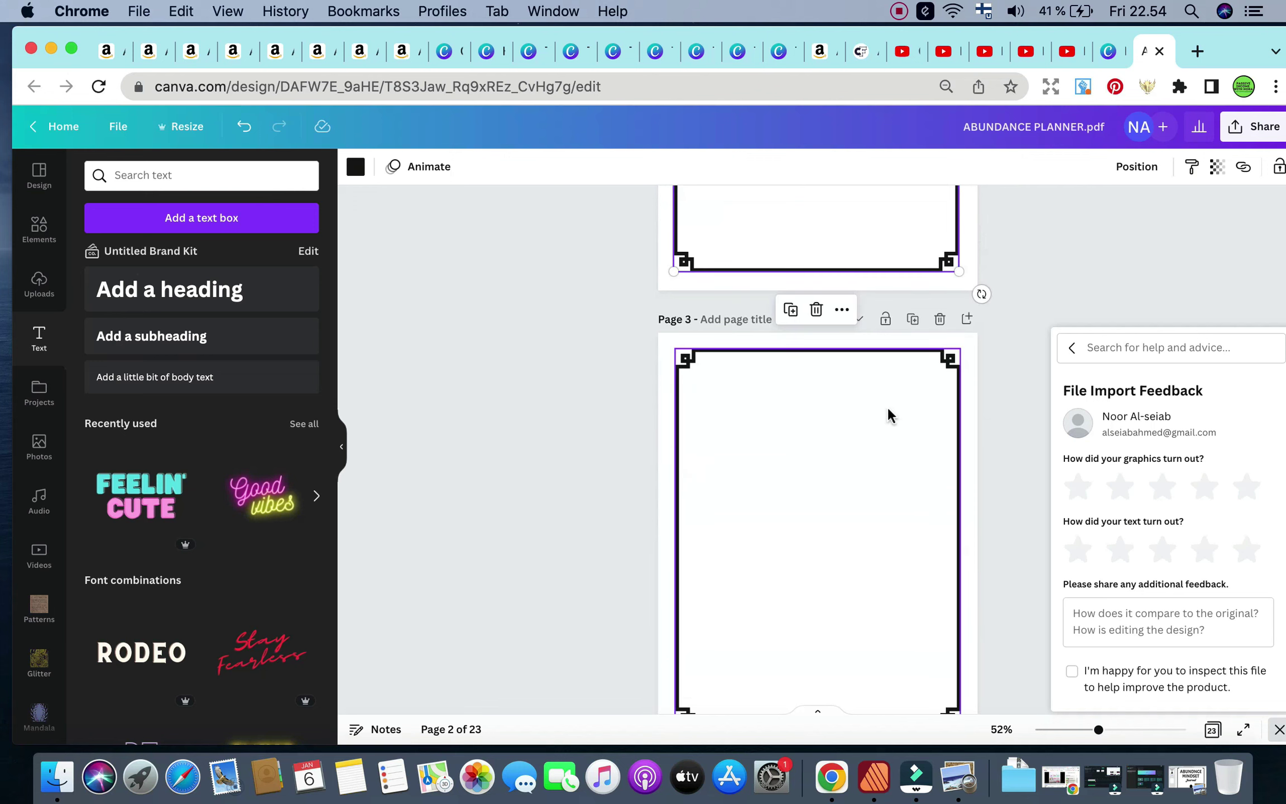
{"action": "scroll", "coordinate": [947, 413], "scroll_direction": "down", "scroll_amount": 7}
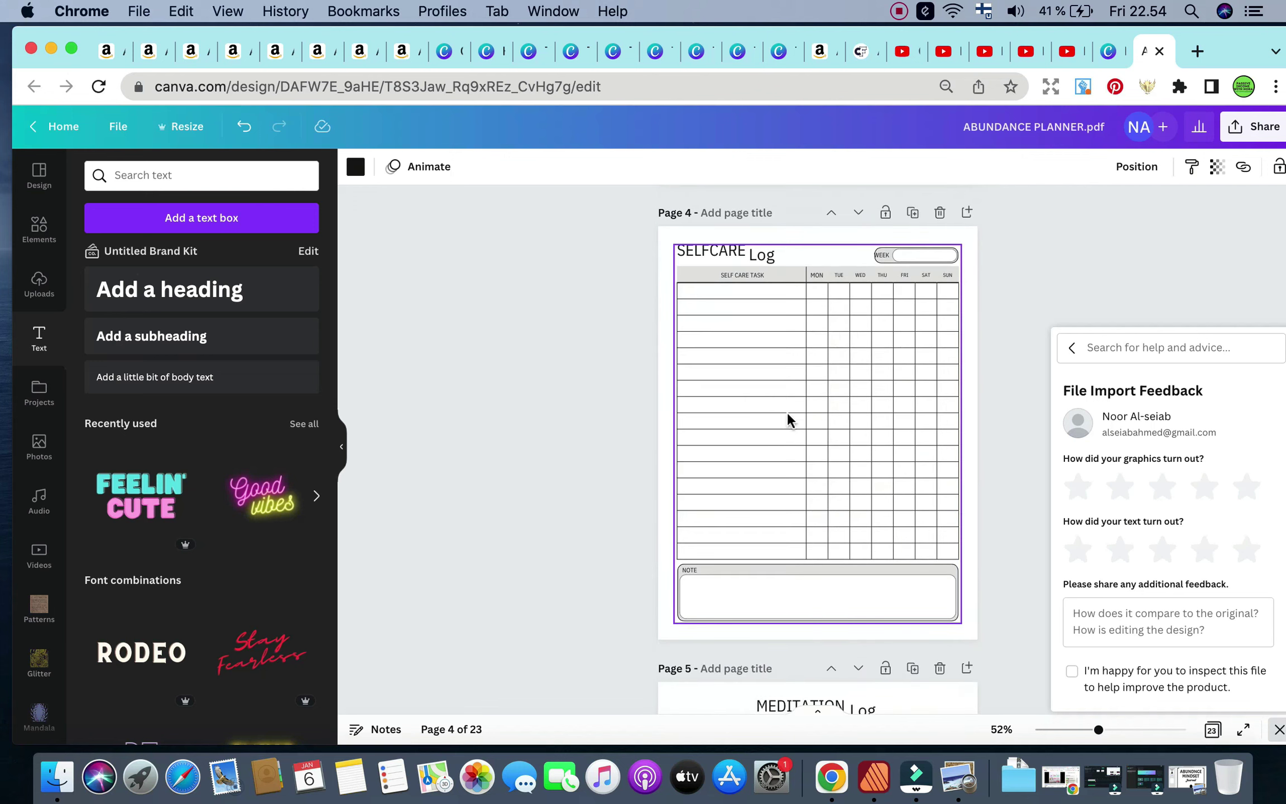
Step: Search the design templates for "habit tracker"
{"action": "left_click", "coordinate": [40, 184]}
{"action": "left_click", "coordinate": [182, 176]}
{"action": "type", "text": "habit tracker"}
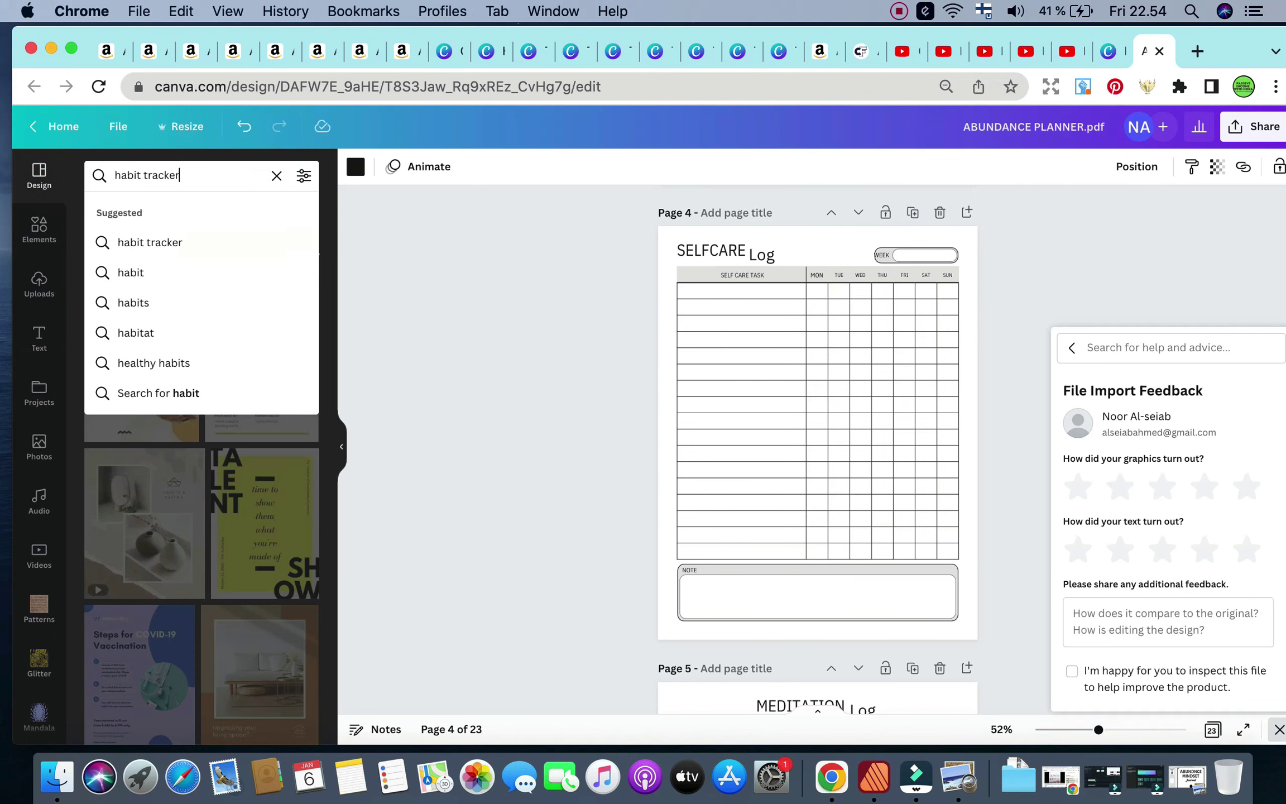
{"action": "left_click", "coordinate": [150, 242]}
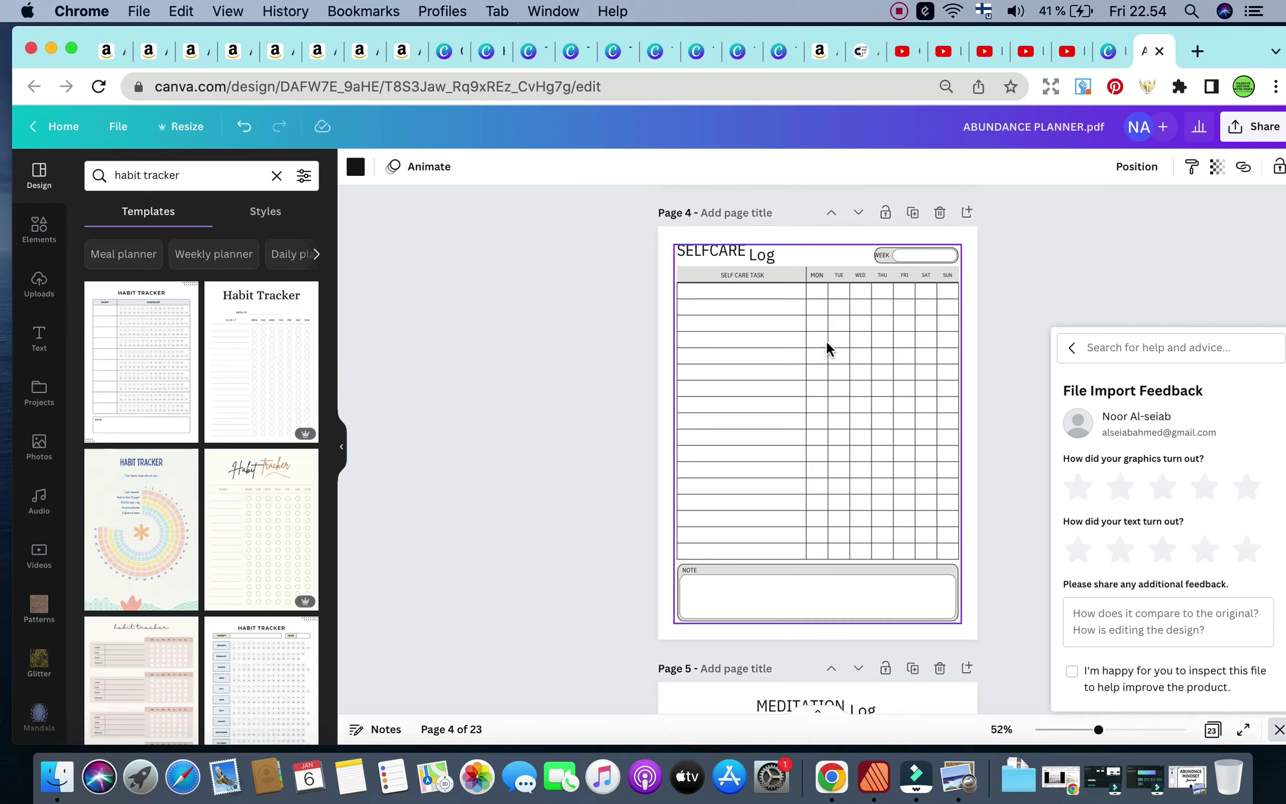
Step: Delete the decorative border from page 3 and apply the Habit Tracker template with weekday circle columns to that page
{"action": "scroll", "coordinate": [835, 343], "scroll_direction": "up", "scroll_amount": 10}
{"action": "left_click", "coordinate": [784, 388]}
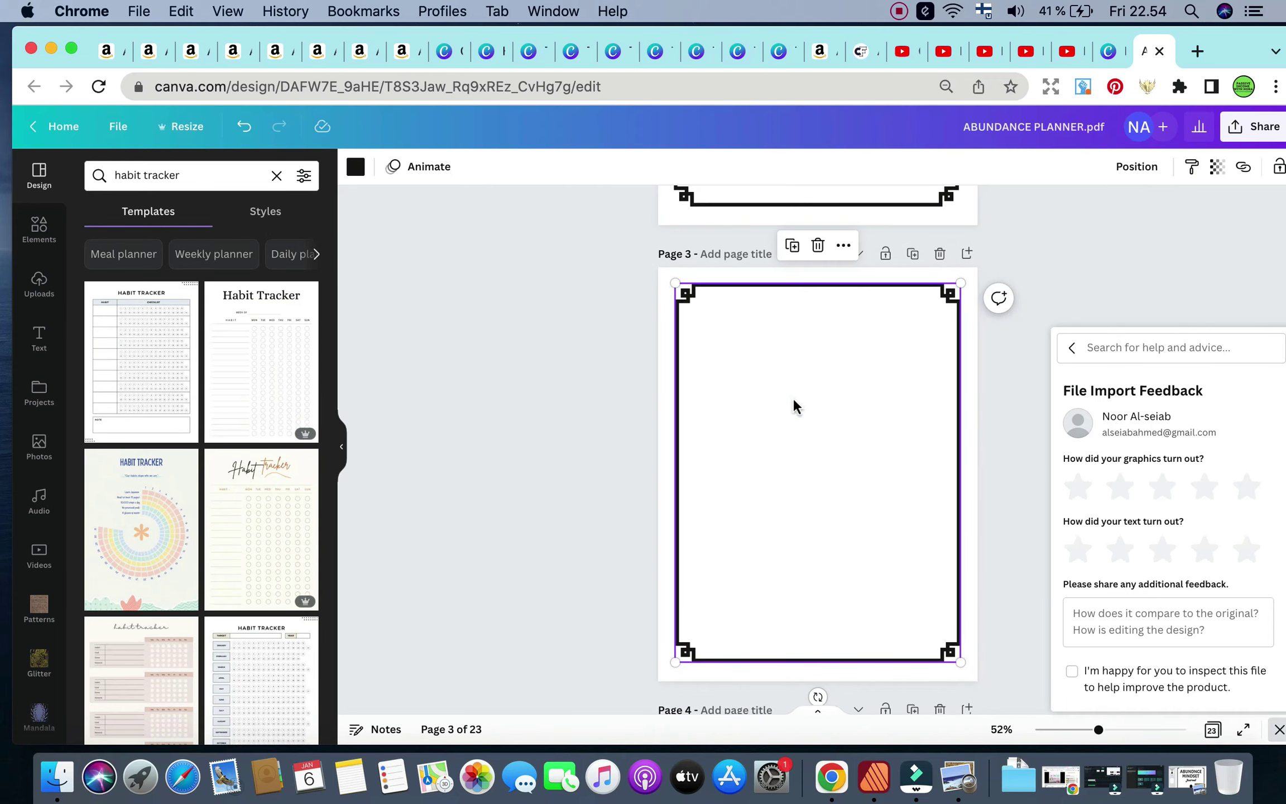
{"action": "key", "text": "BackSpace"}
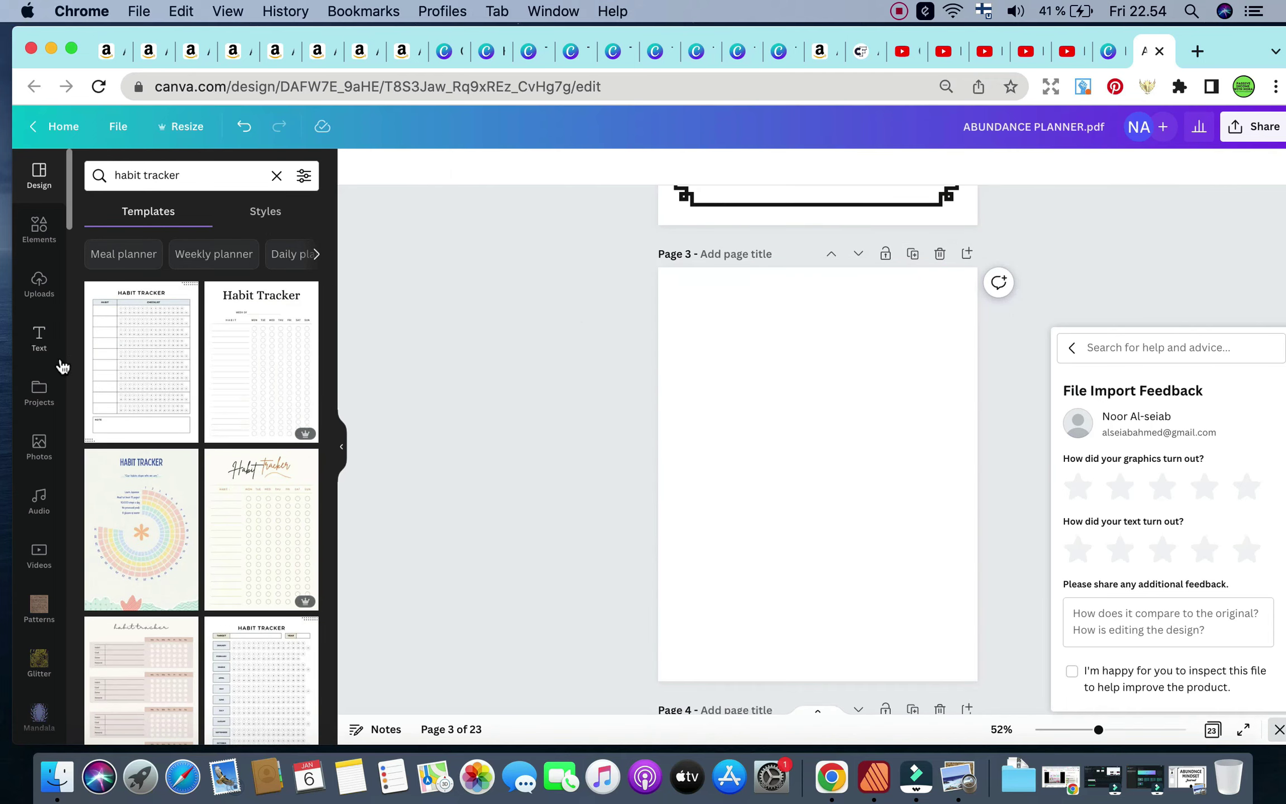
{"action": "left_click", "coordinate": [257, 383]}
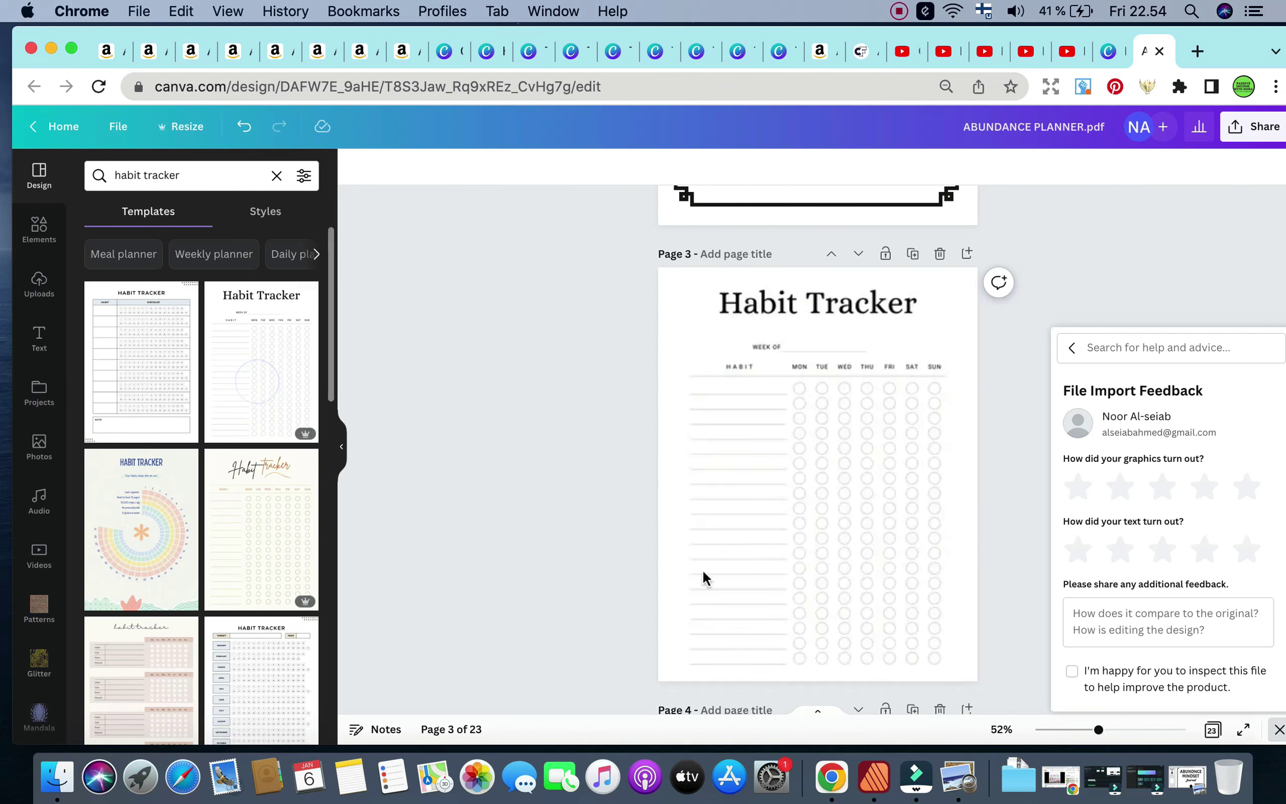
Step: Change the font of the "Habit Tracker" title on page 3 to Suez One
{"action": "scroll", "coordinate": [702, 569], "scroll_direction": "down", "scroll_amount": 2}
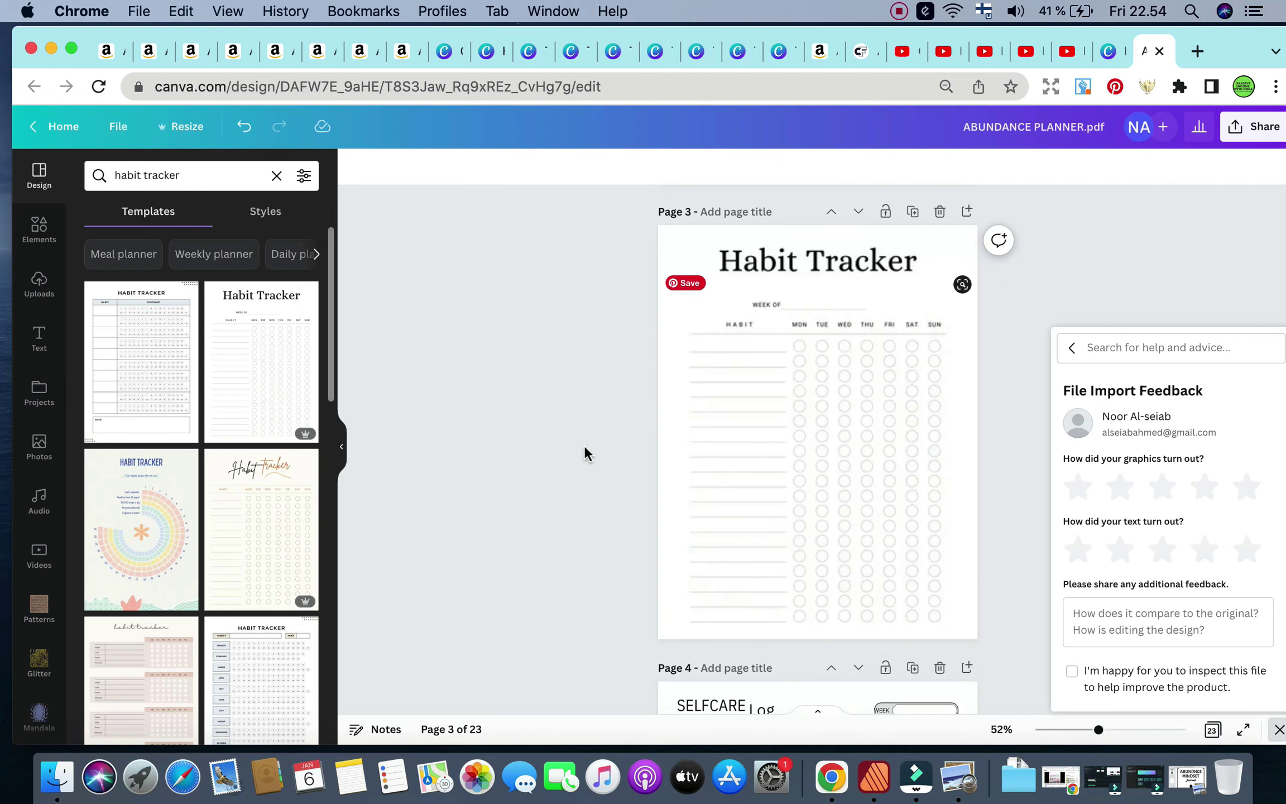
{"action": "left_click", "coordinate": [846, 480]}
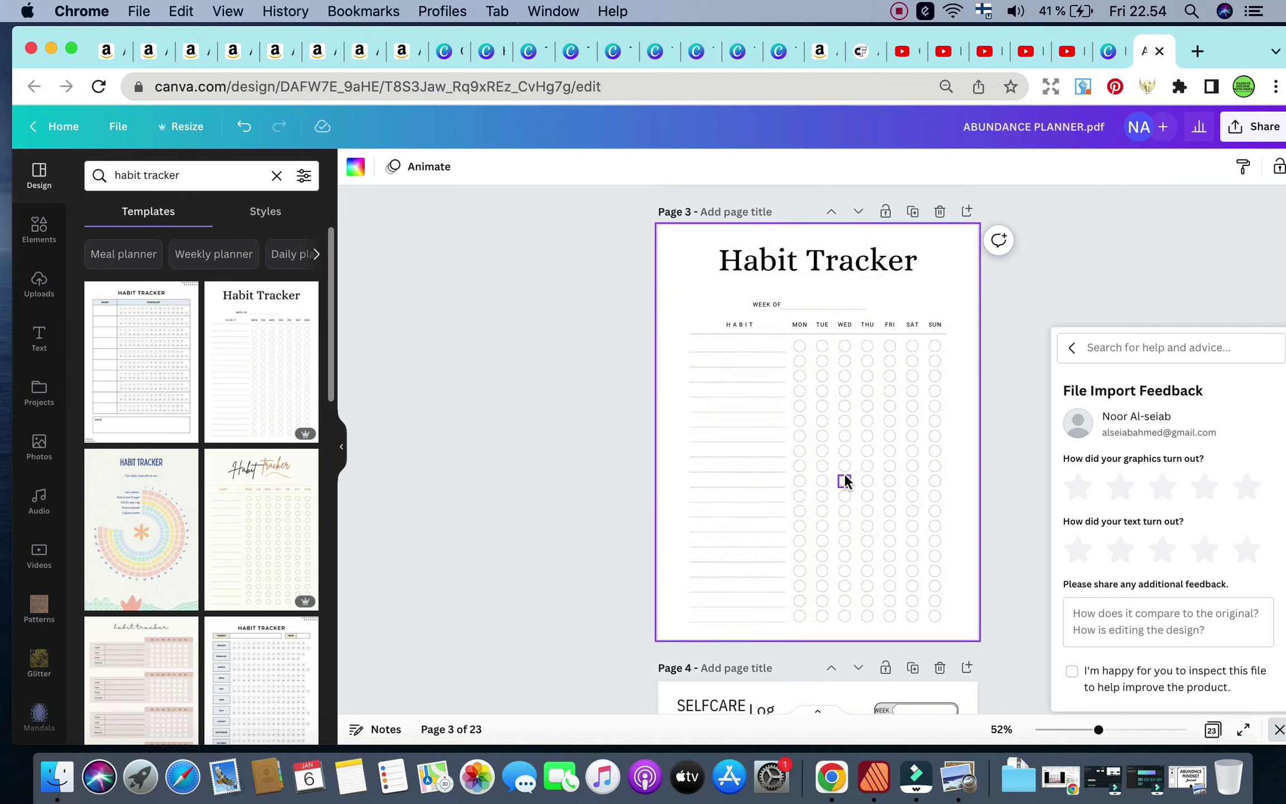
{"action": "scroll", "coordinate": [230, 577], "scroll_direction": "down", "scroll_amount": 8}
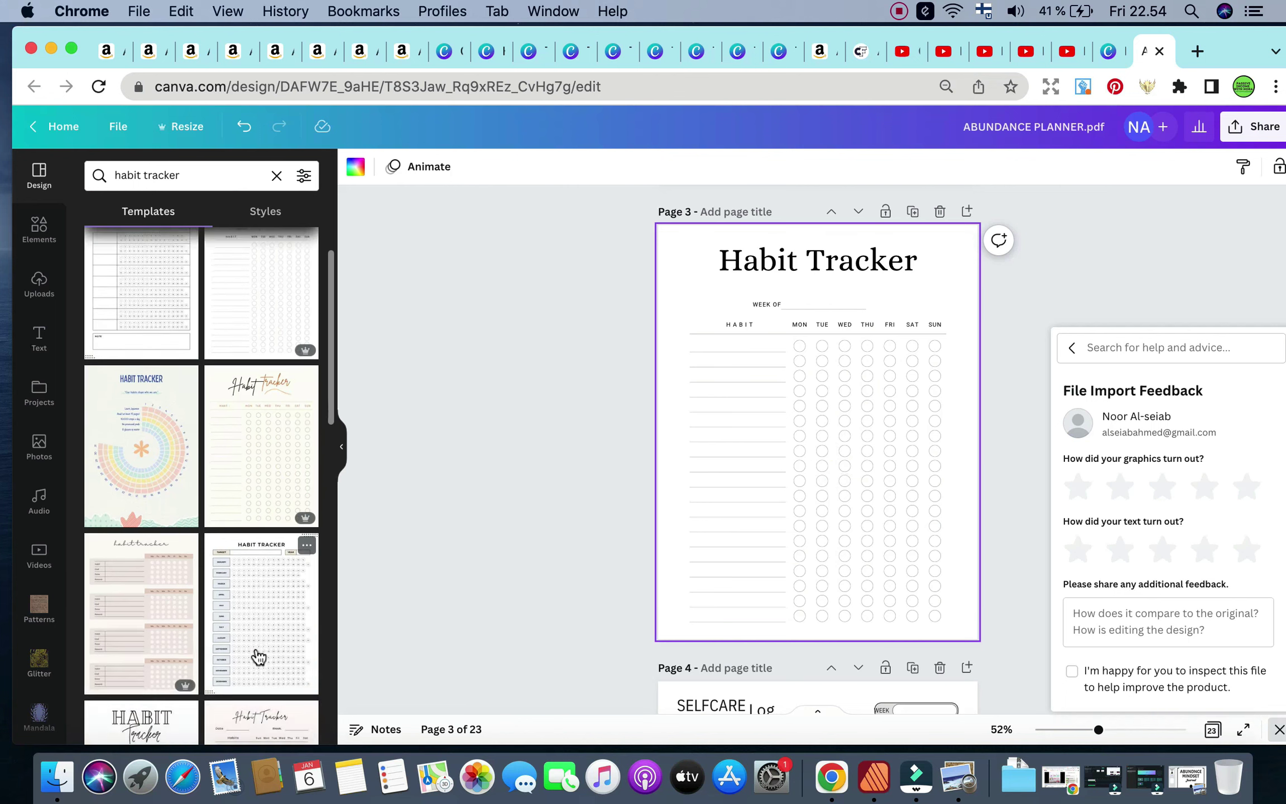
{"action": "scroll", "coordinate": [257, 625], "scroll_direction": "down", "scroll_amount": 5}
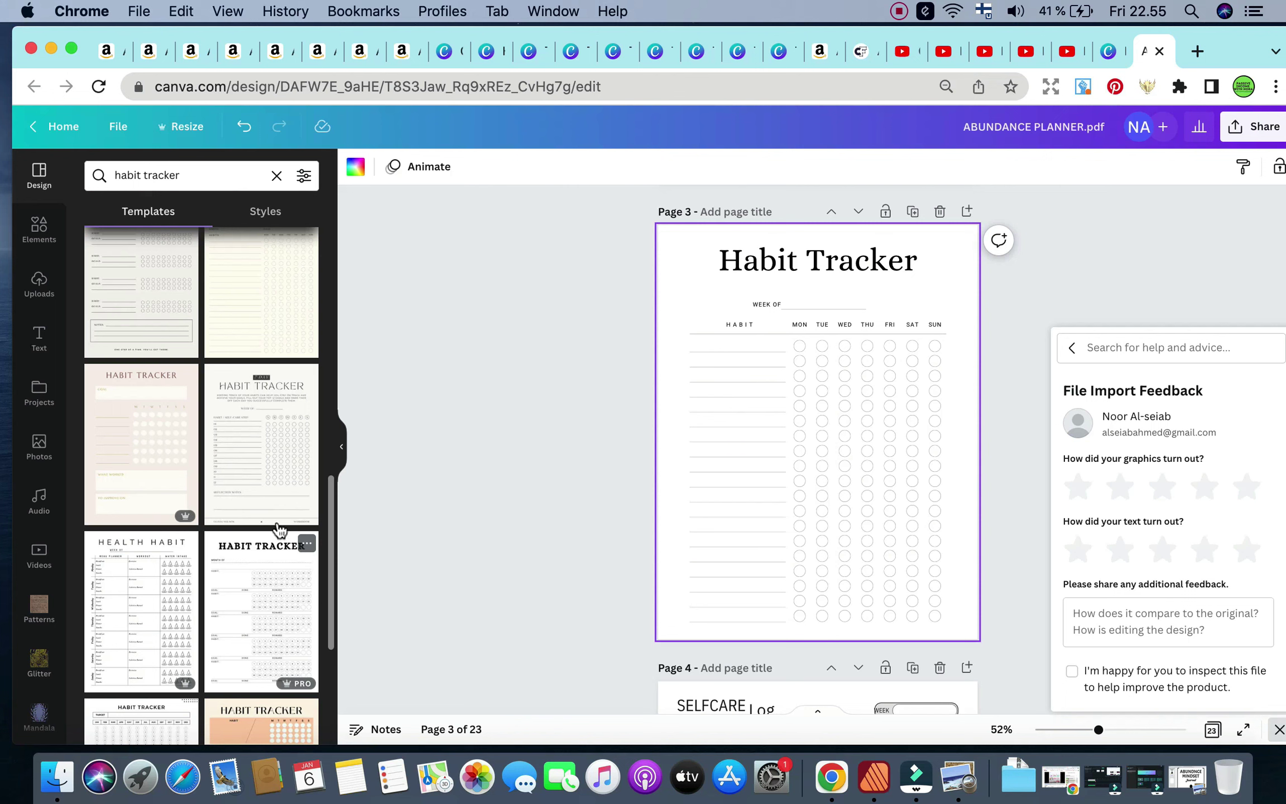
{"action": "left_click", "coordinate": [748, 267]}
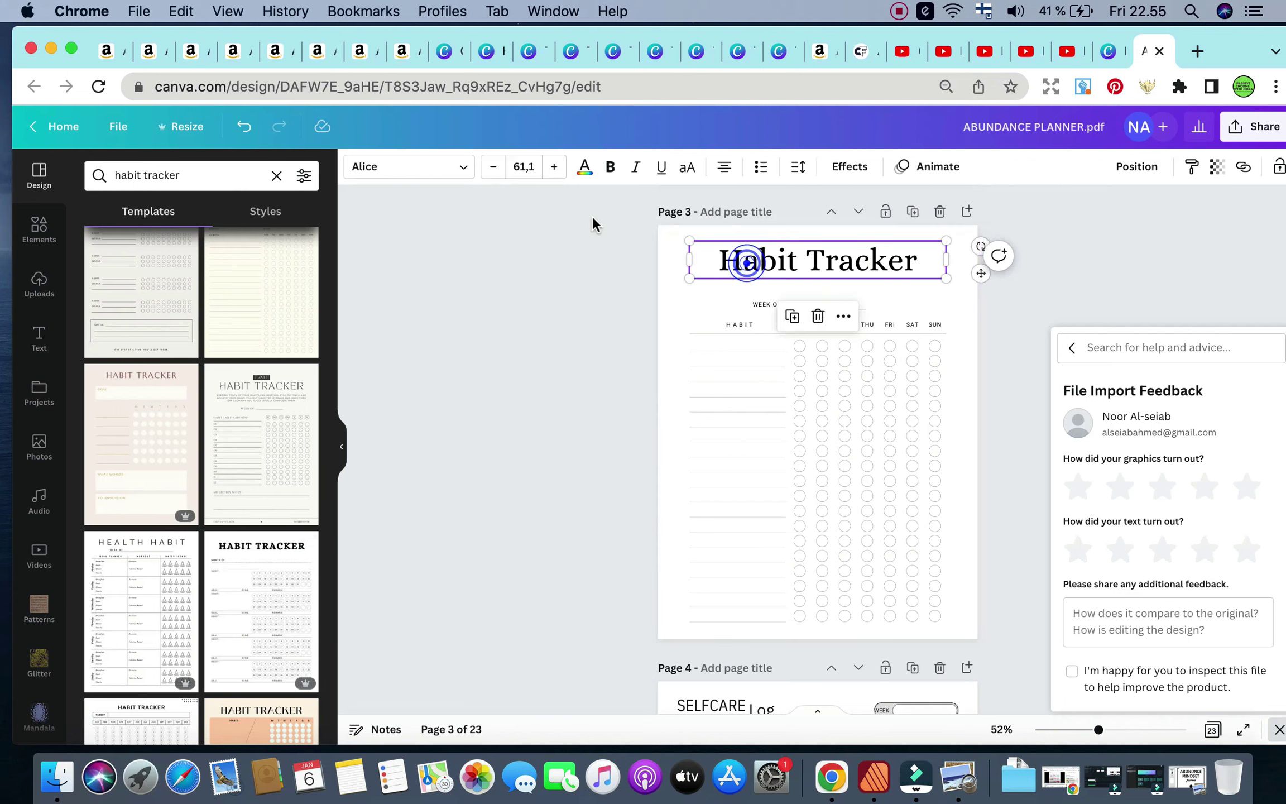
{"action": "left_click", "coordinate": [395, 177]}
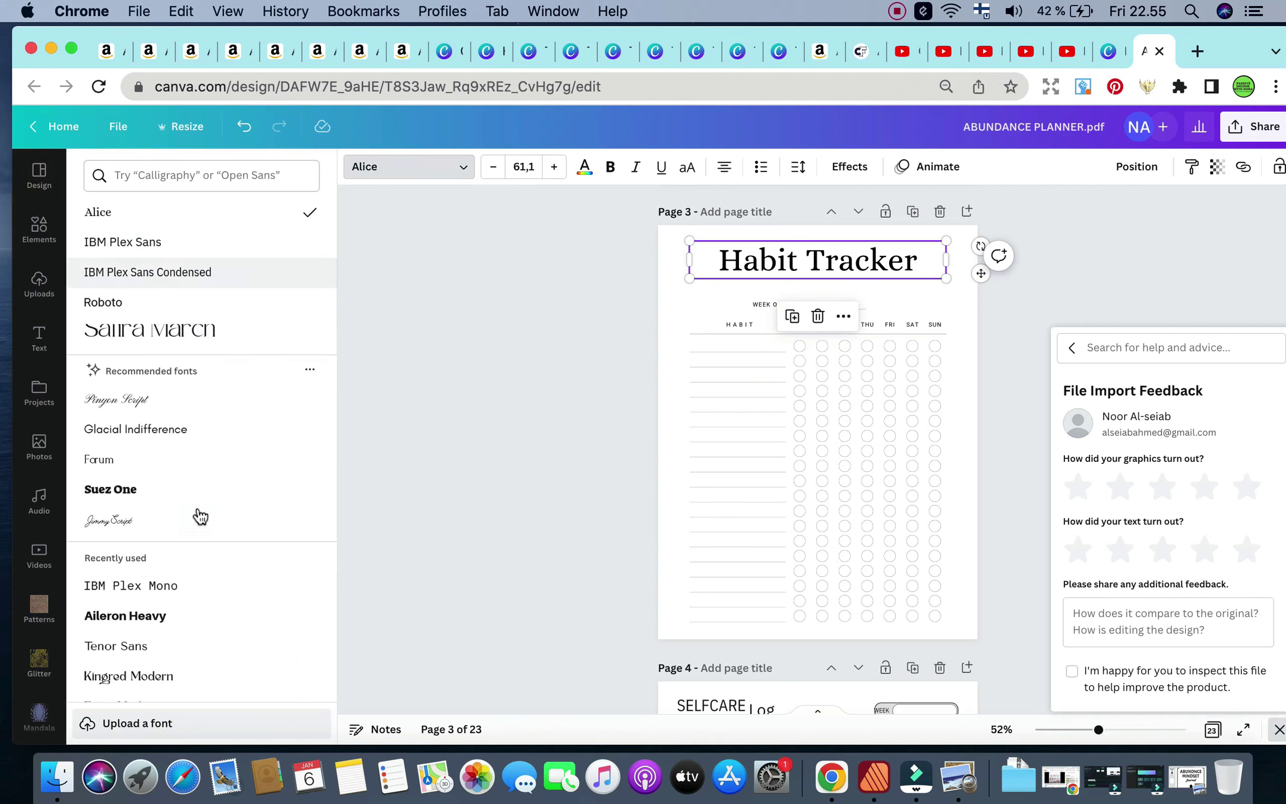
{"action": "left_click", "coordinate": [190, 490]}
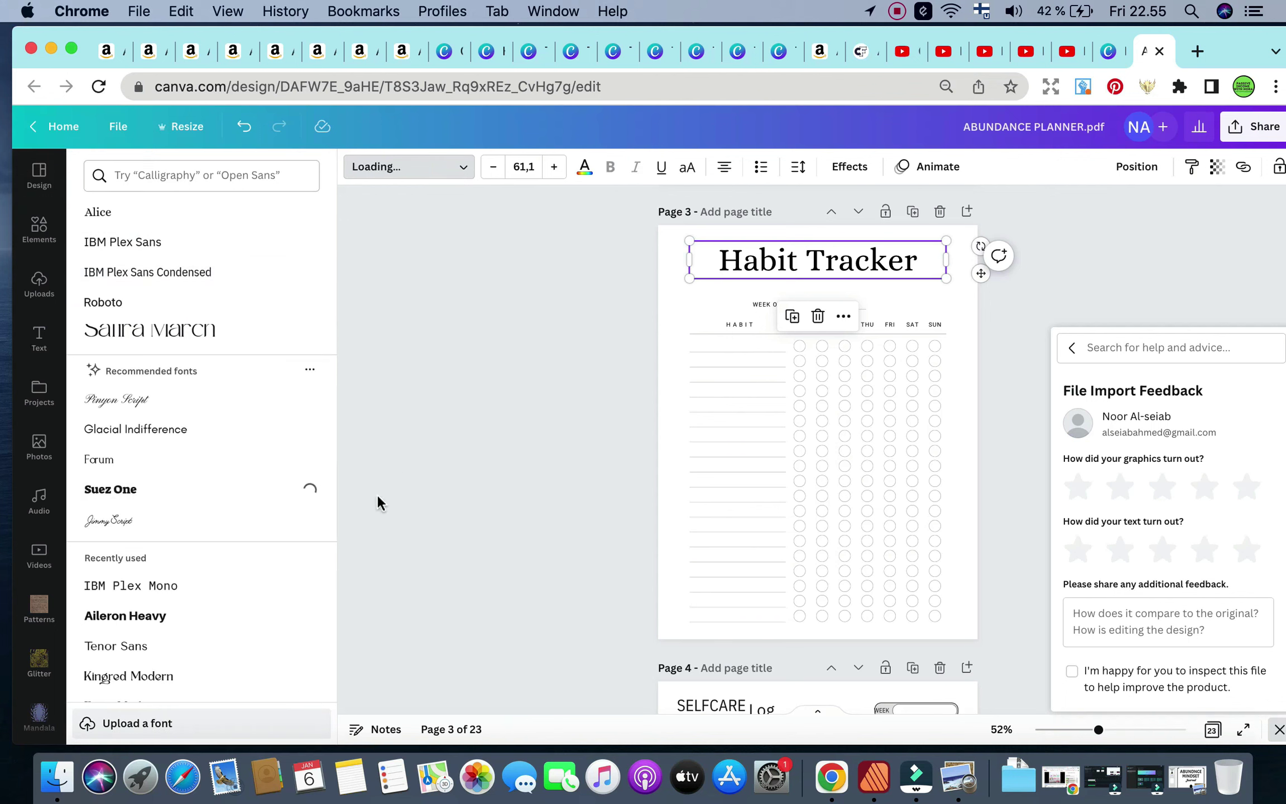
{"action": "left_click", "coordinate": [556, 447]}
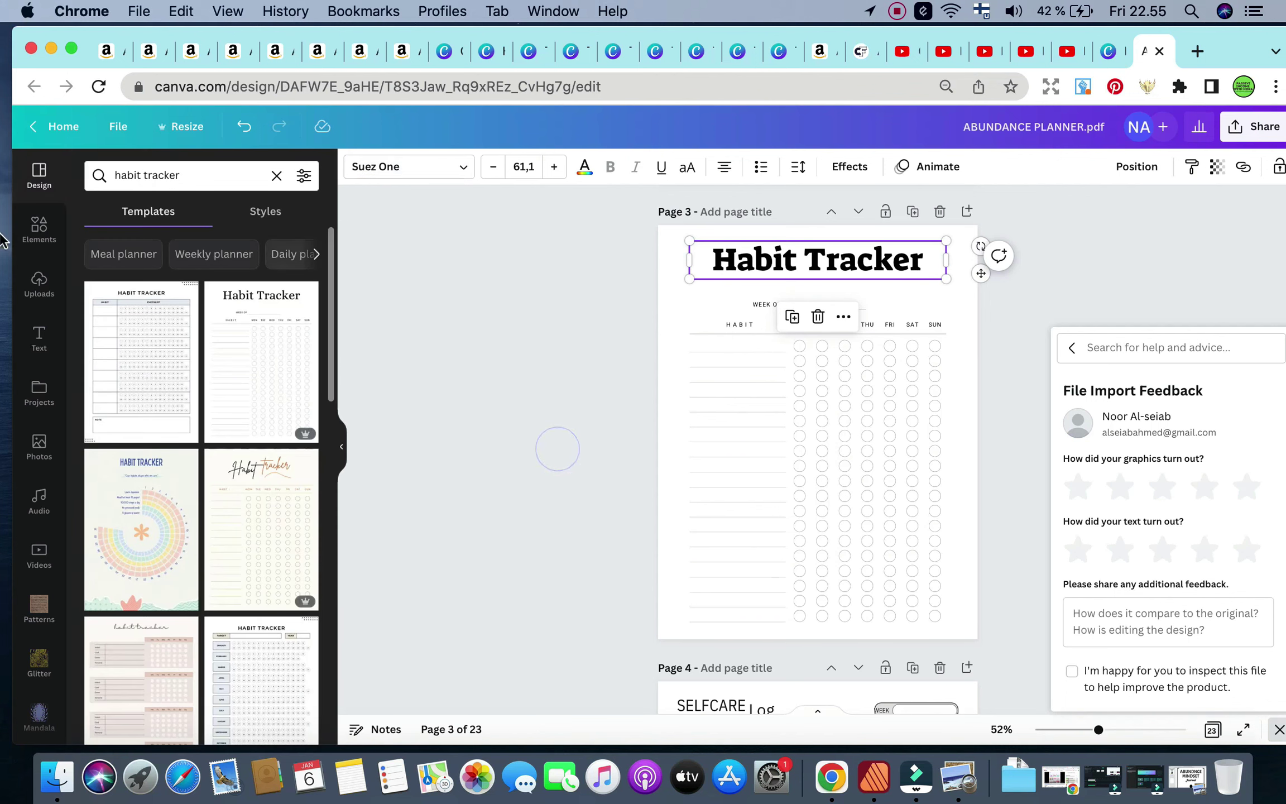
Step: Search the design elements for "habits"
{"action": "left_click", "coordinate": [39, 228]}
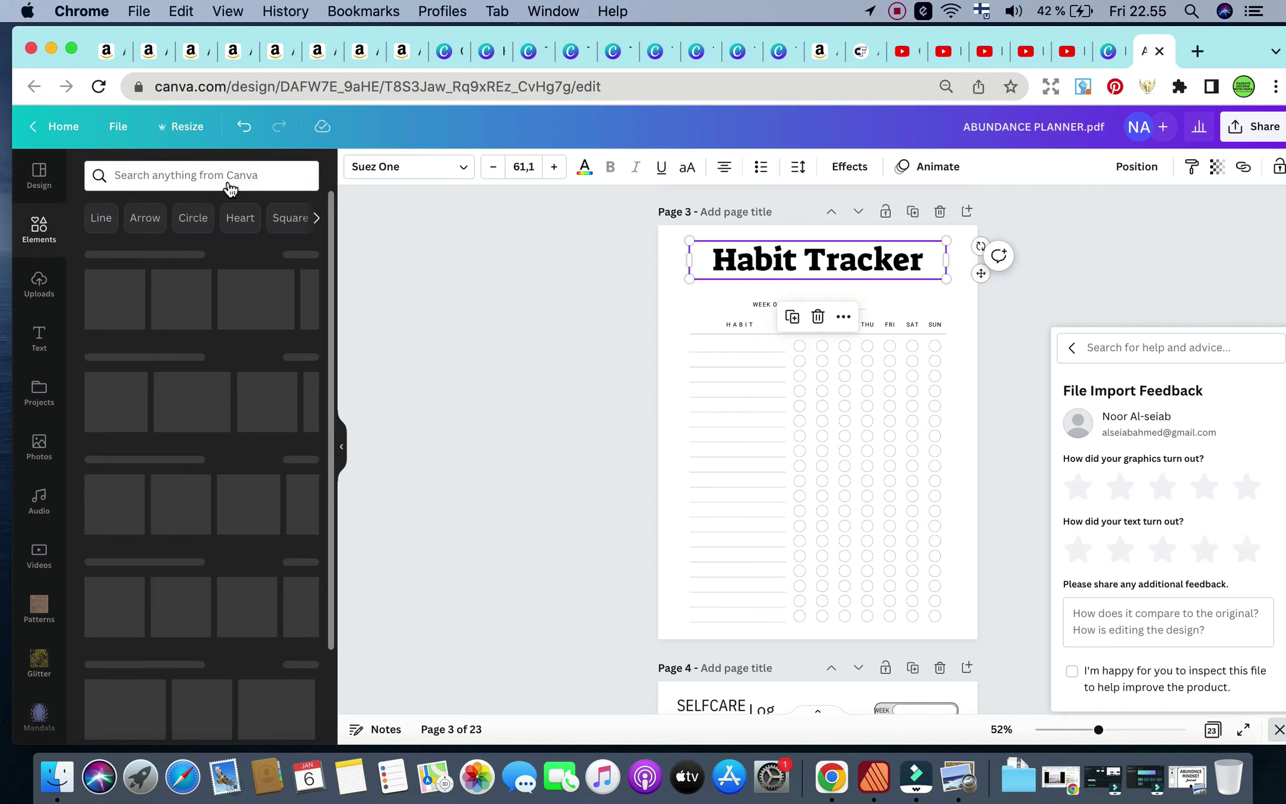
{"action": "left_click", "coordinate": [223, 175]}
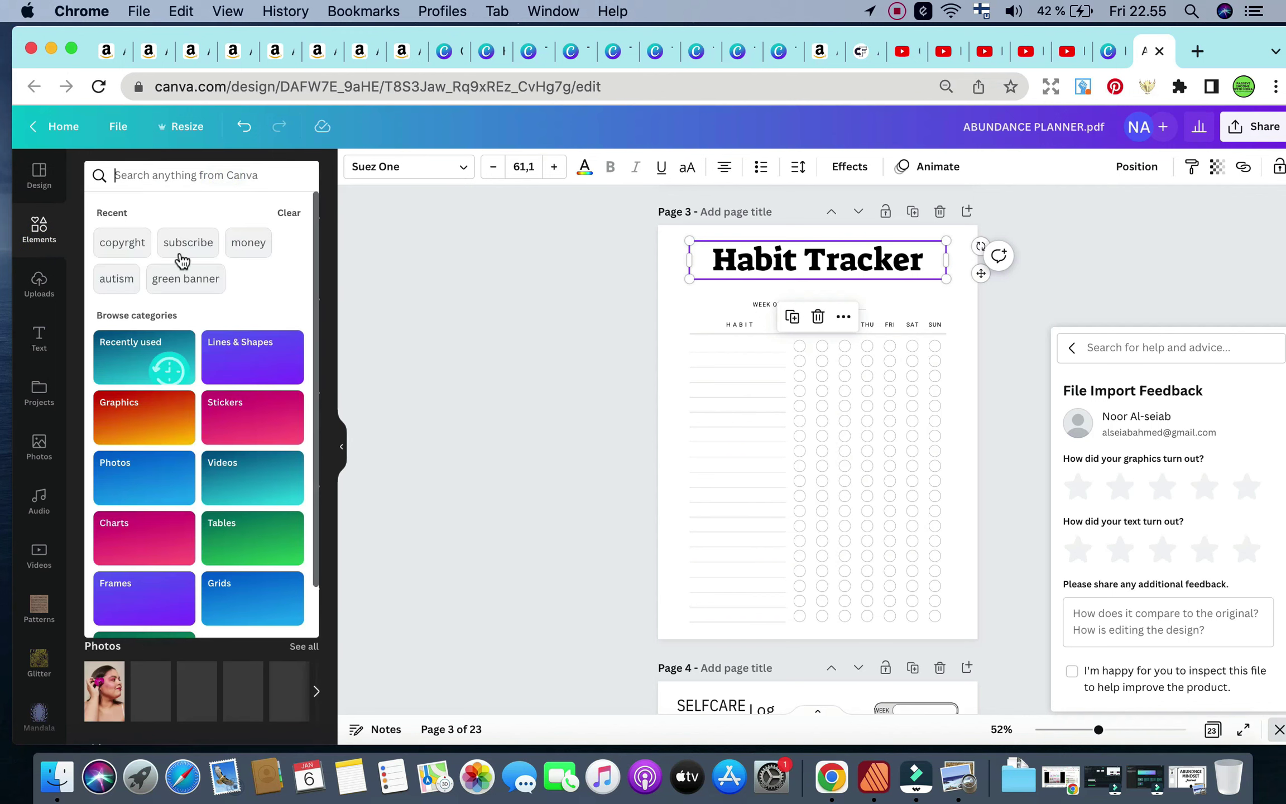
{"action": "type", "text": "hab"}
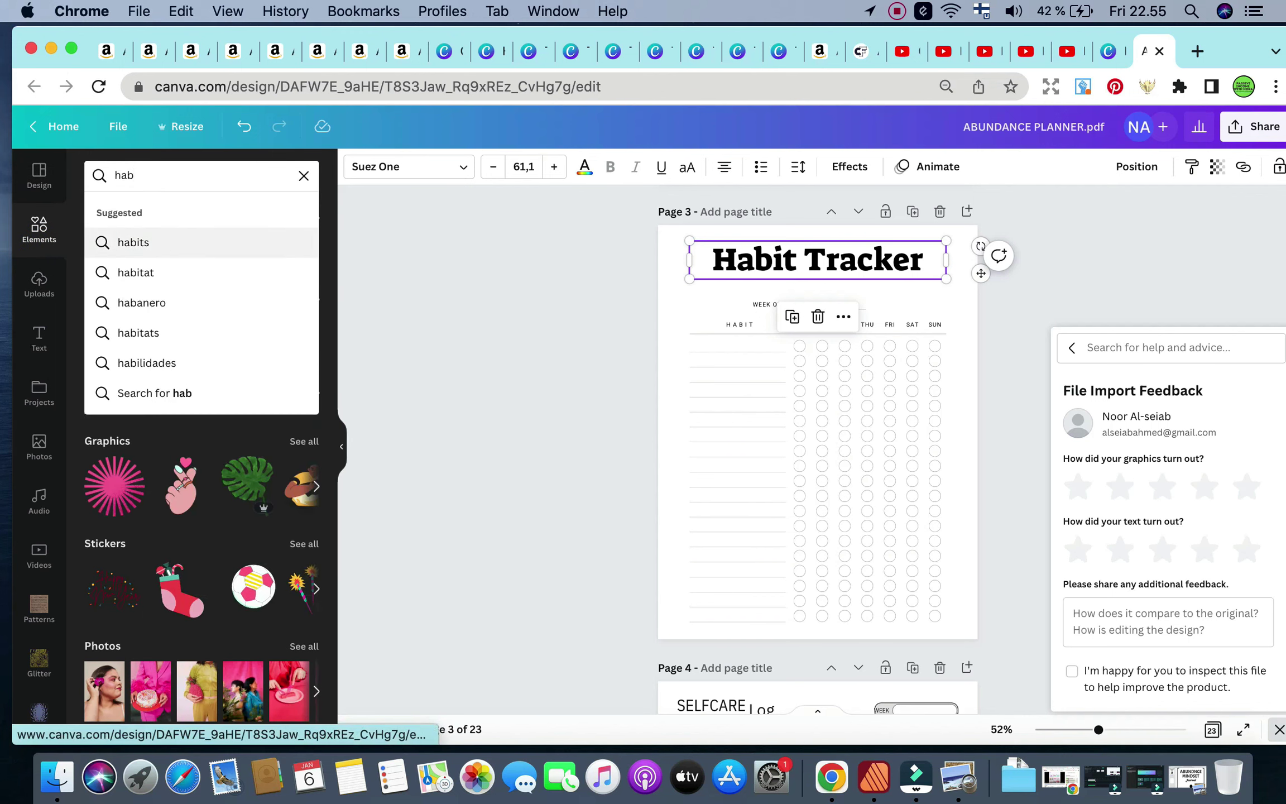
{"action": "type", "text": "its"}
{"action": "key", "text": "Return"}
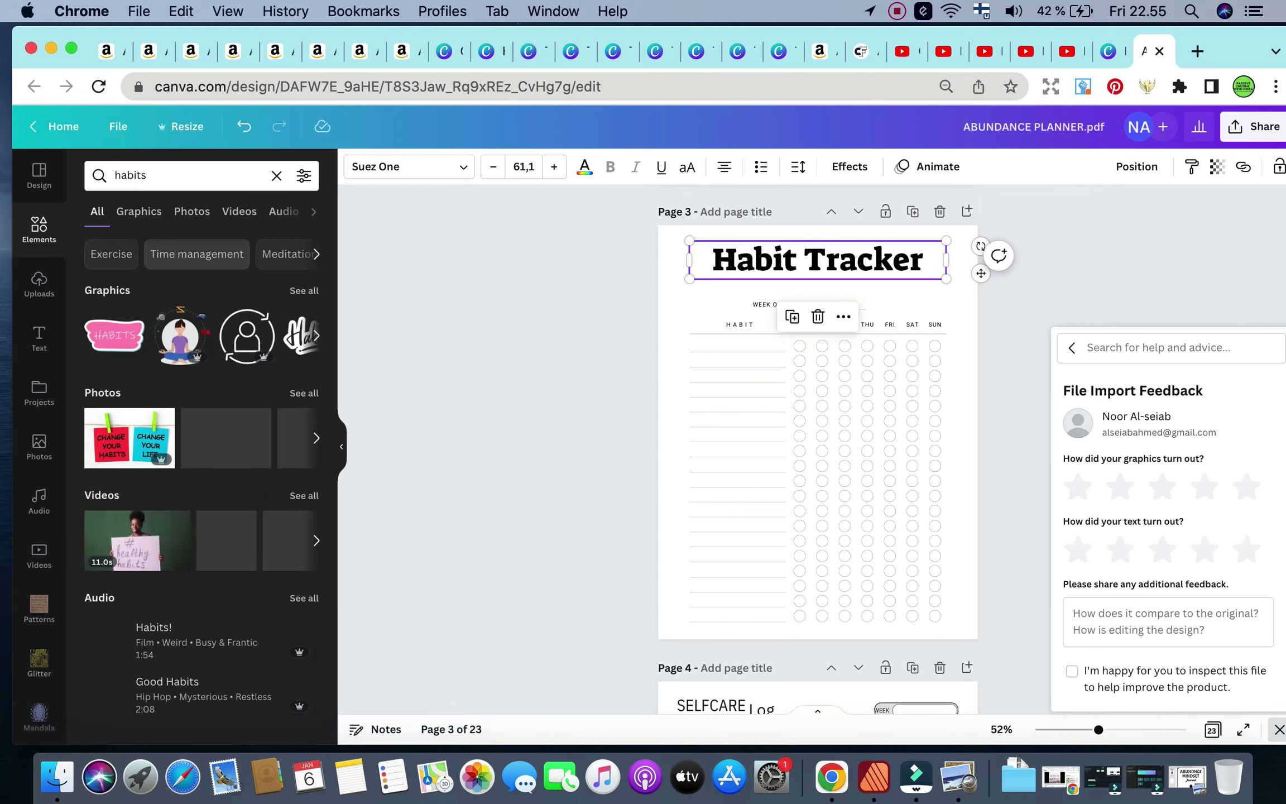
Step: Add the meditating woman graphic to page 3 at a small size, beside the start of the slightly shifted "Habit Tracker" title
{"action": "left_click", "coordinate": [180, 335]}
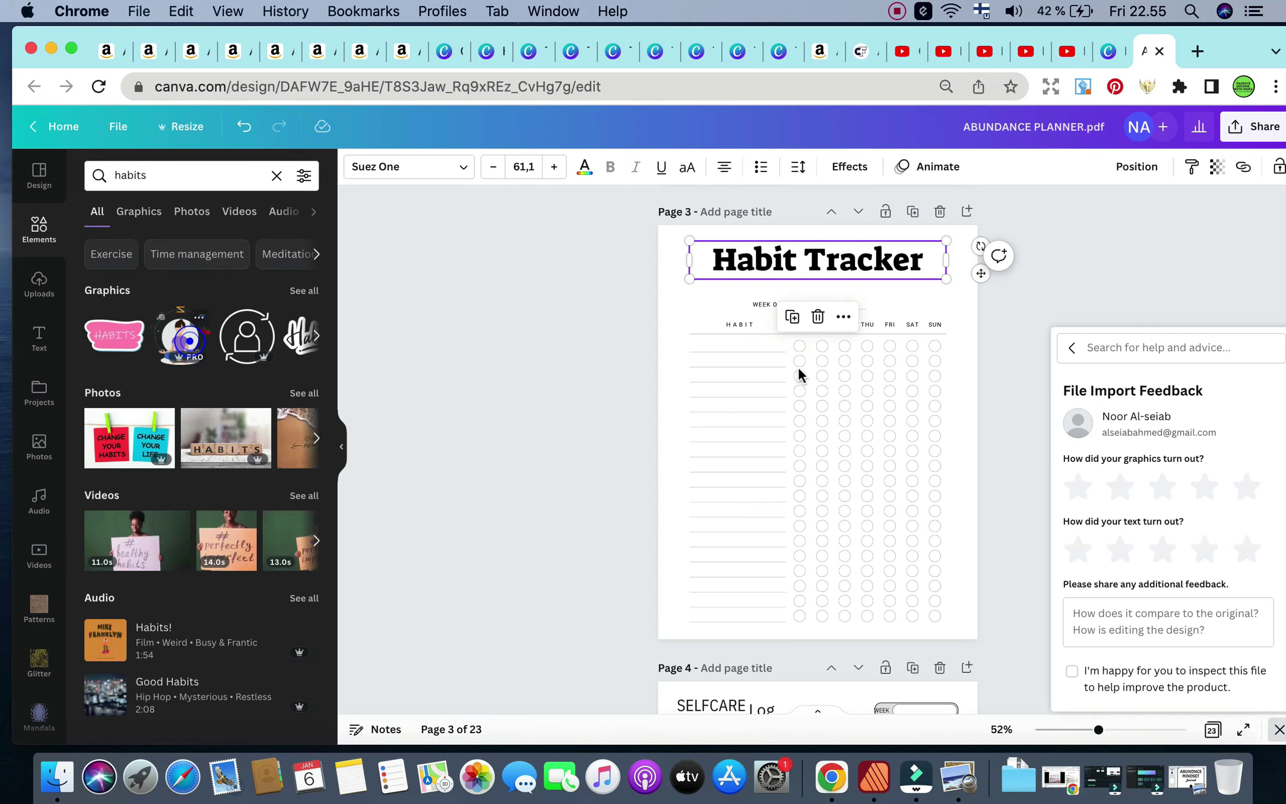
{"action": "left_click_drag", "start_coordinate": [754, 494], "coordinate": [698, 282]}
{"action": "left_click", "coordinate": [614, 273]}
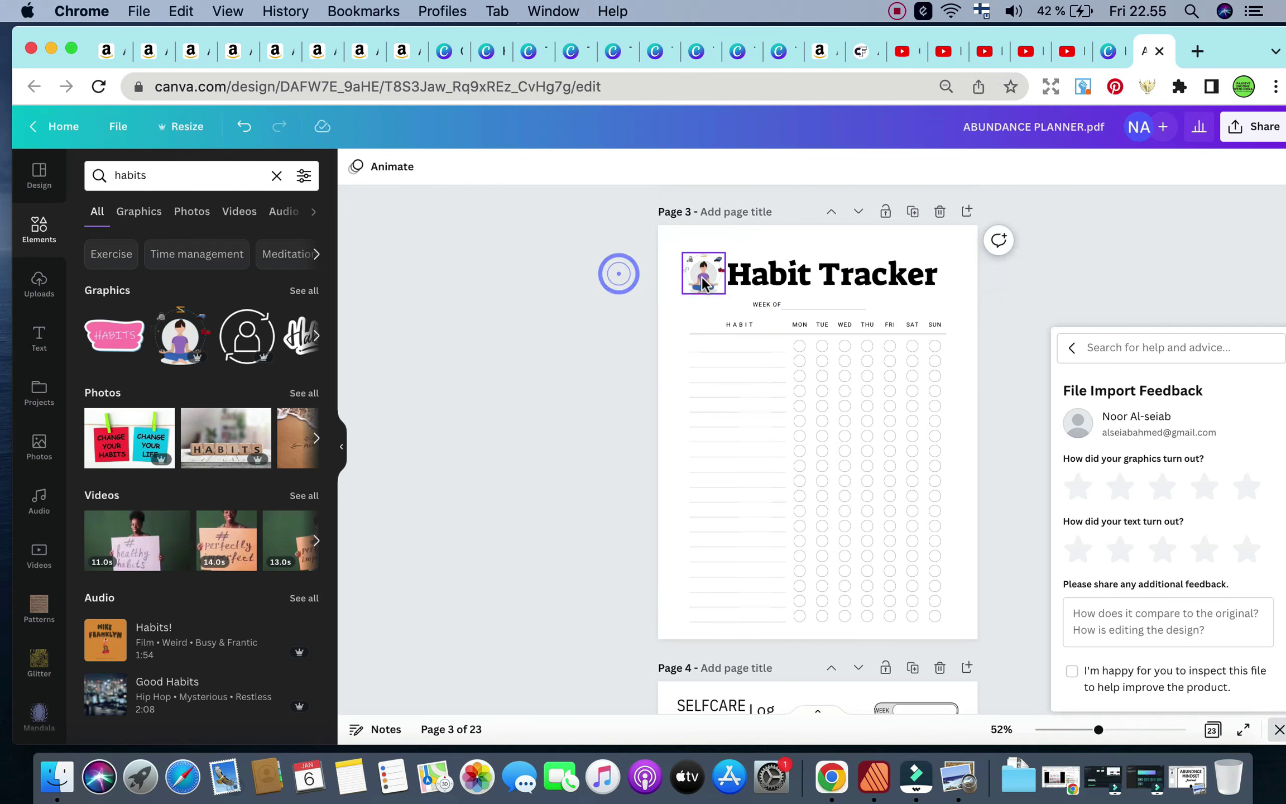
Step: Examine the image effects available for the meditating woman graphic, including all Liquify and Screen variants
{"action": "left_click", "coordinate": [393, 170]}
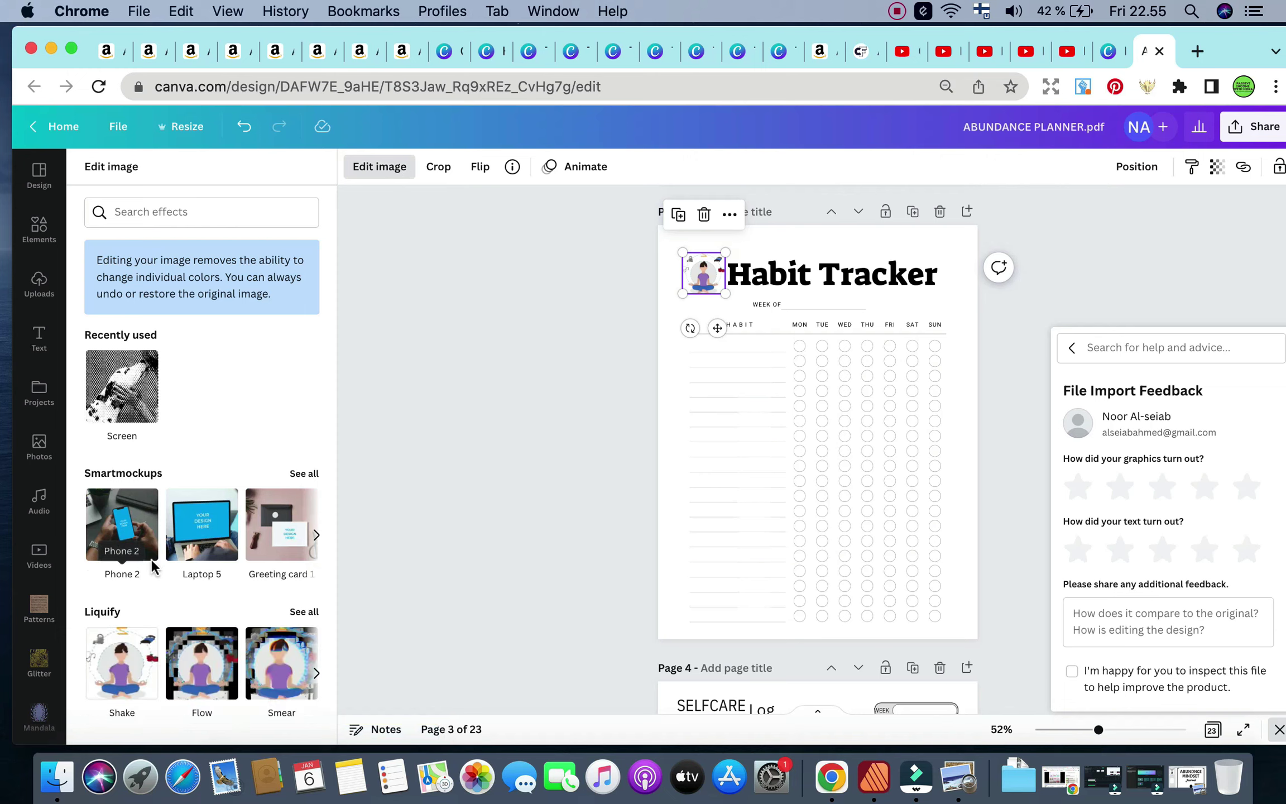
{"action": "scroll", "coordinate": [150, 563], "scroll_direction": "down", "scroll_amount": 5}
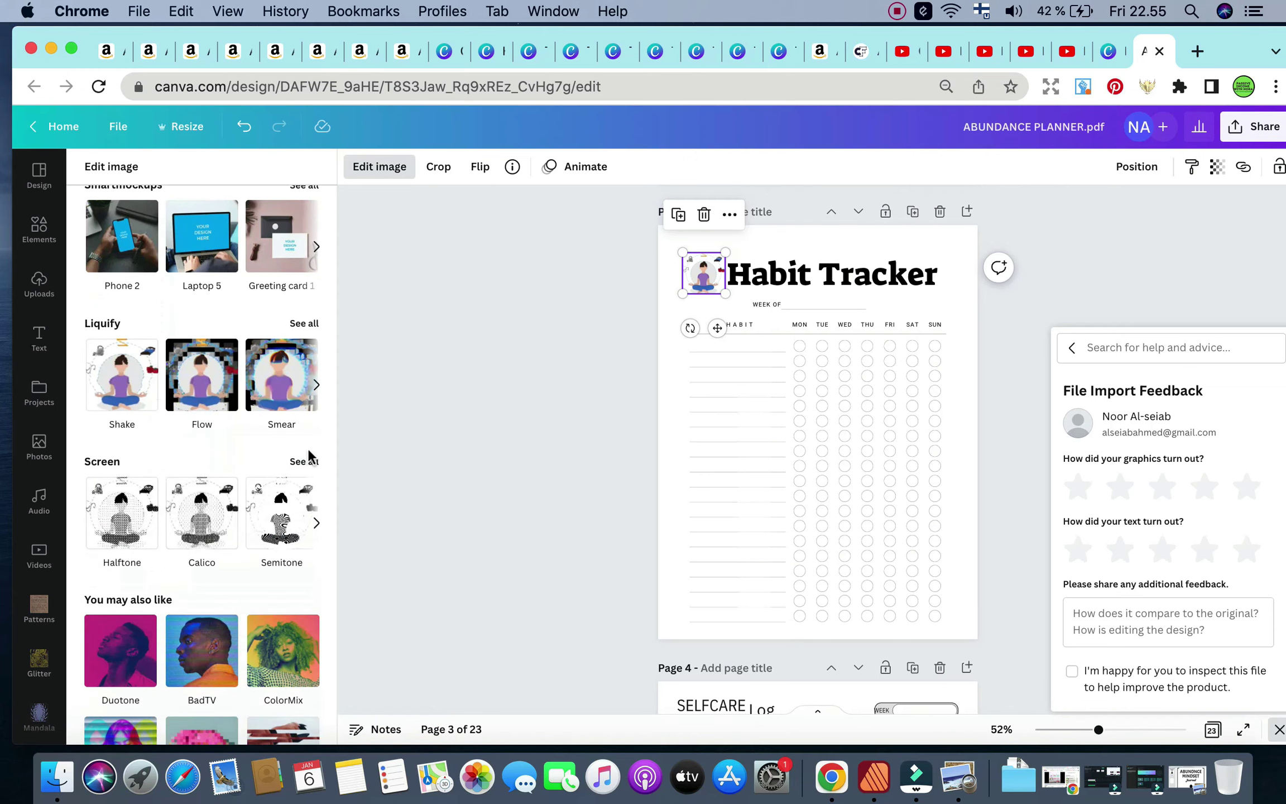
{"action": "scroll", "coordinate": [252, 489], "scroll_direction": "down", "scroll_amount": 6}
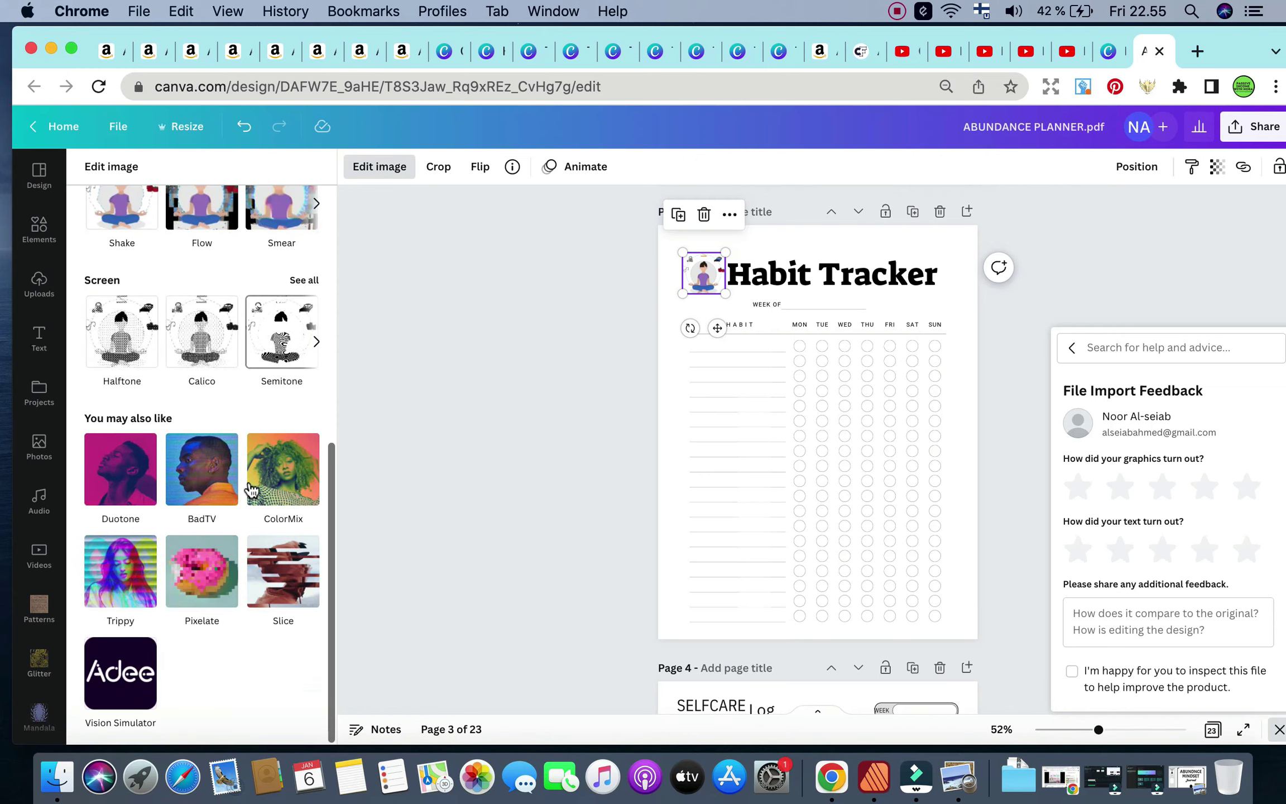
{"action": "scroll", "coordinate": [253, 491], "scroll_direction": "up", "scroll_amount": 9}
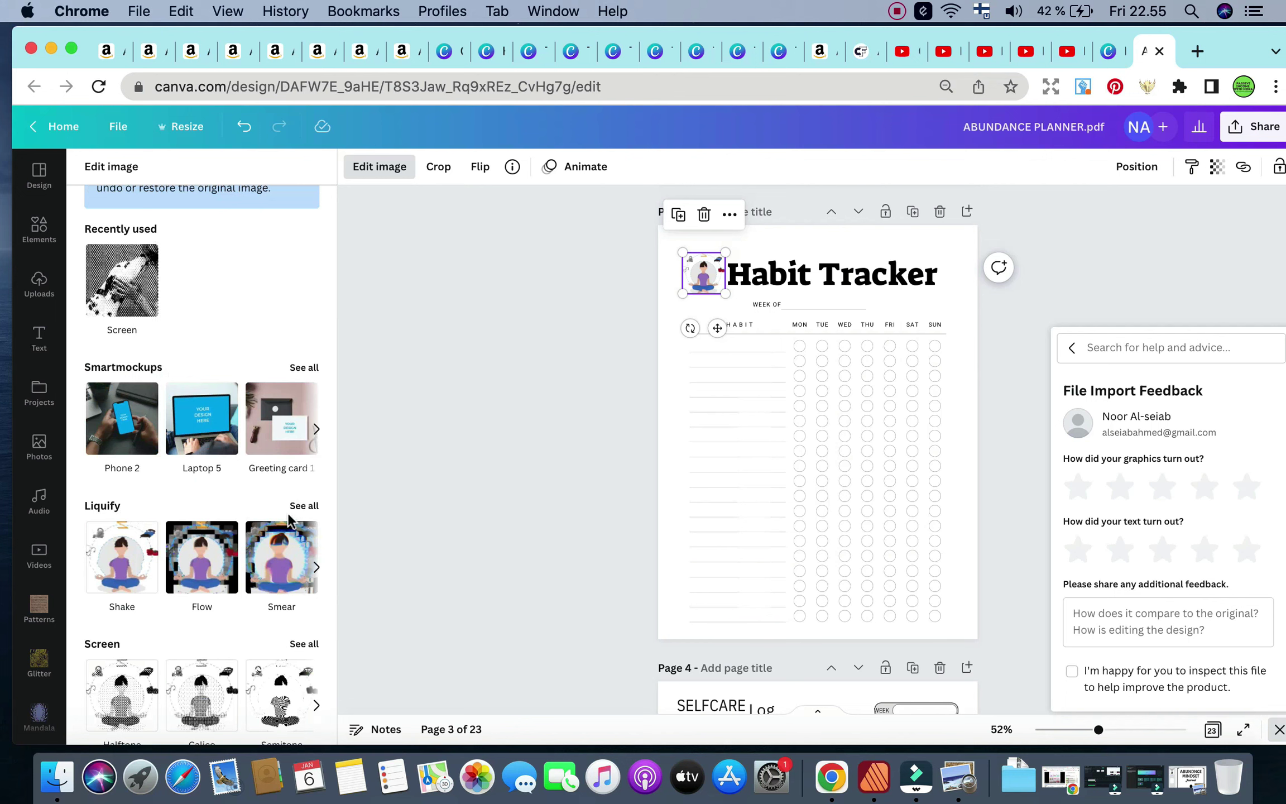
{"action": "left_click", "coordinate": [303, 506]}
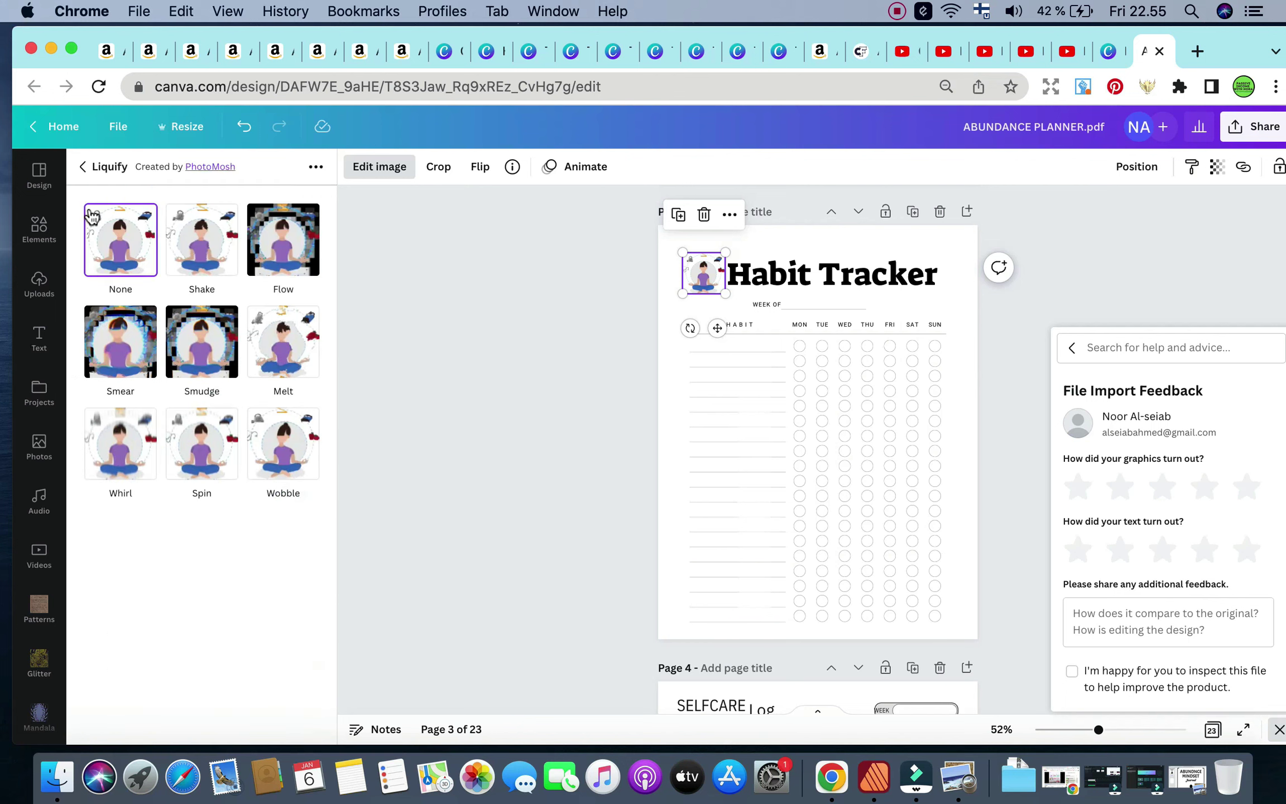
{"action": "left_click", "coordinate": [83, 166]}
{"action": "scroll", "coordinate": [241, 412], "scroll_direction": "down", "scroll_amount": 2}
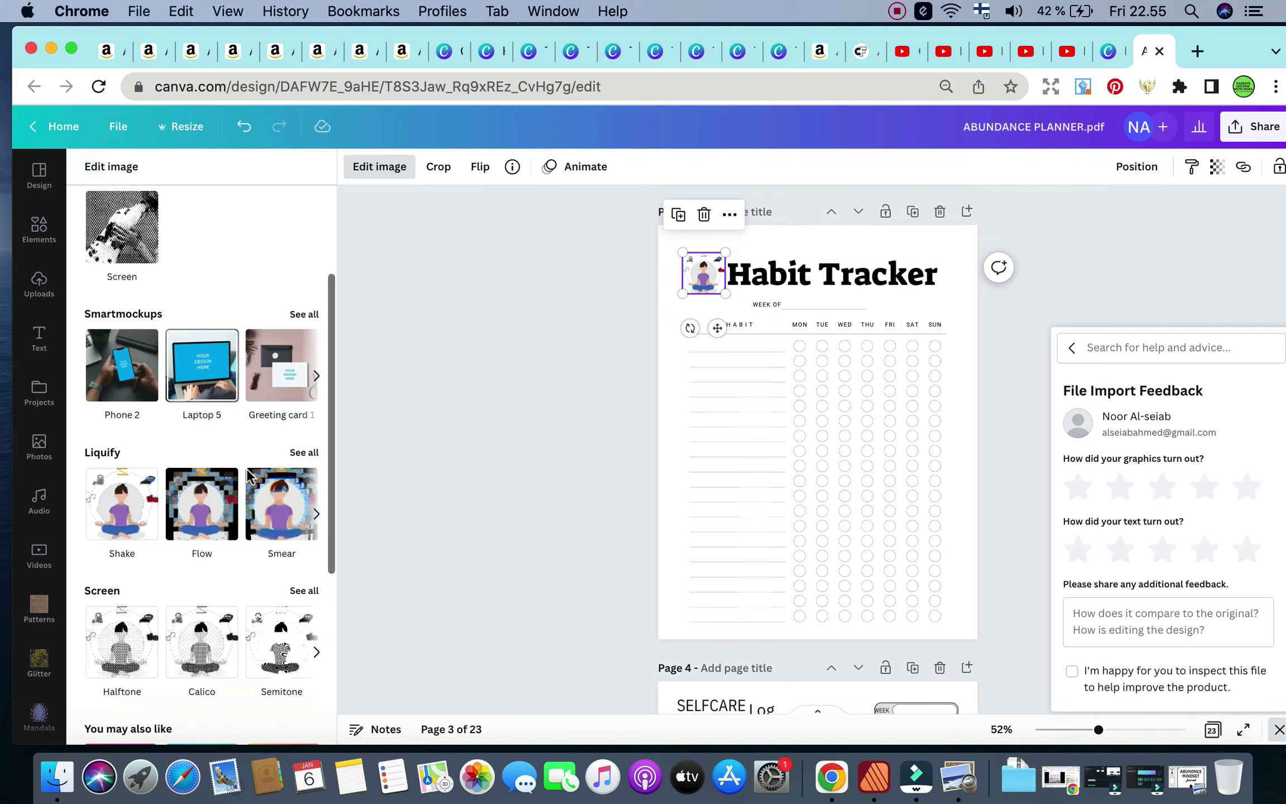
{"action": "scroll", "coordinate": [241, 418], "scroll_direction": "down", "scroll_amount": 3}
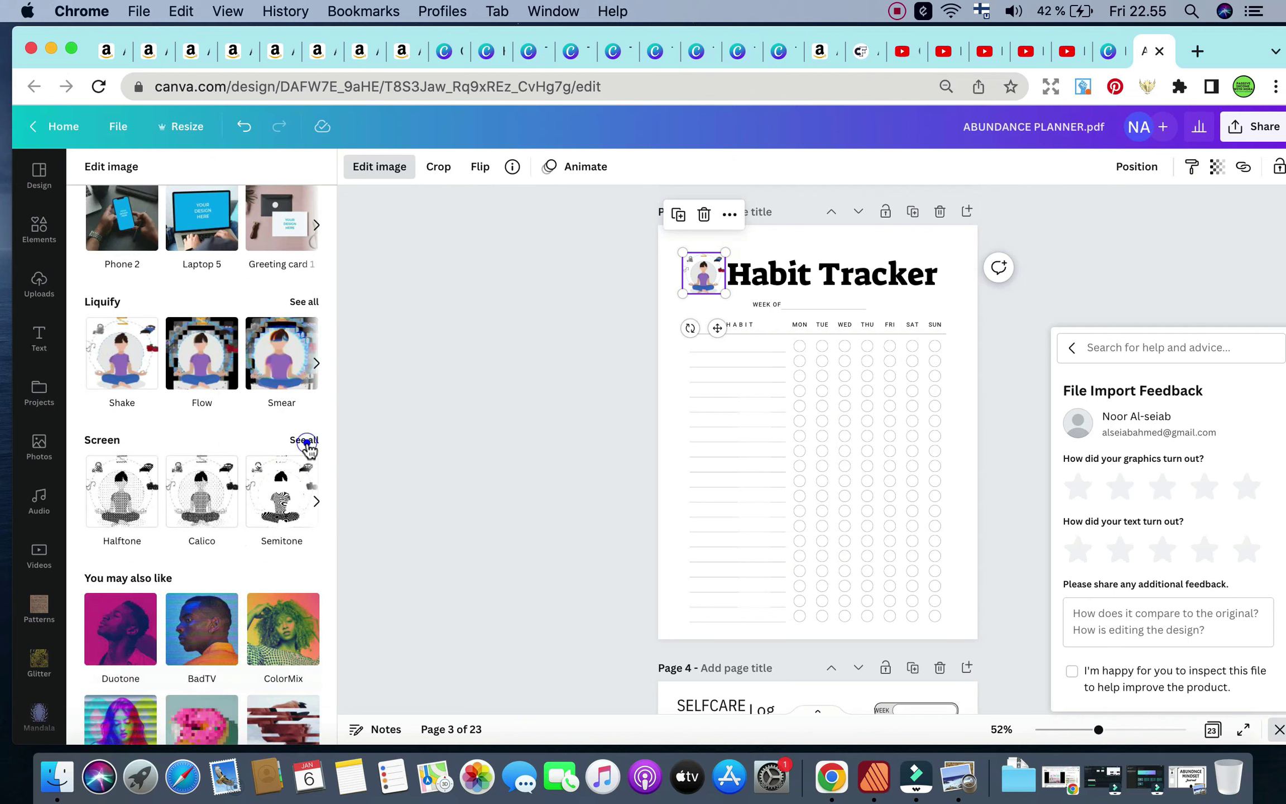
{"action": "left_click", "coordinate": [304, 440]}
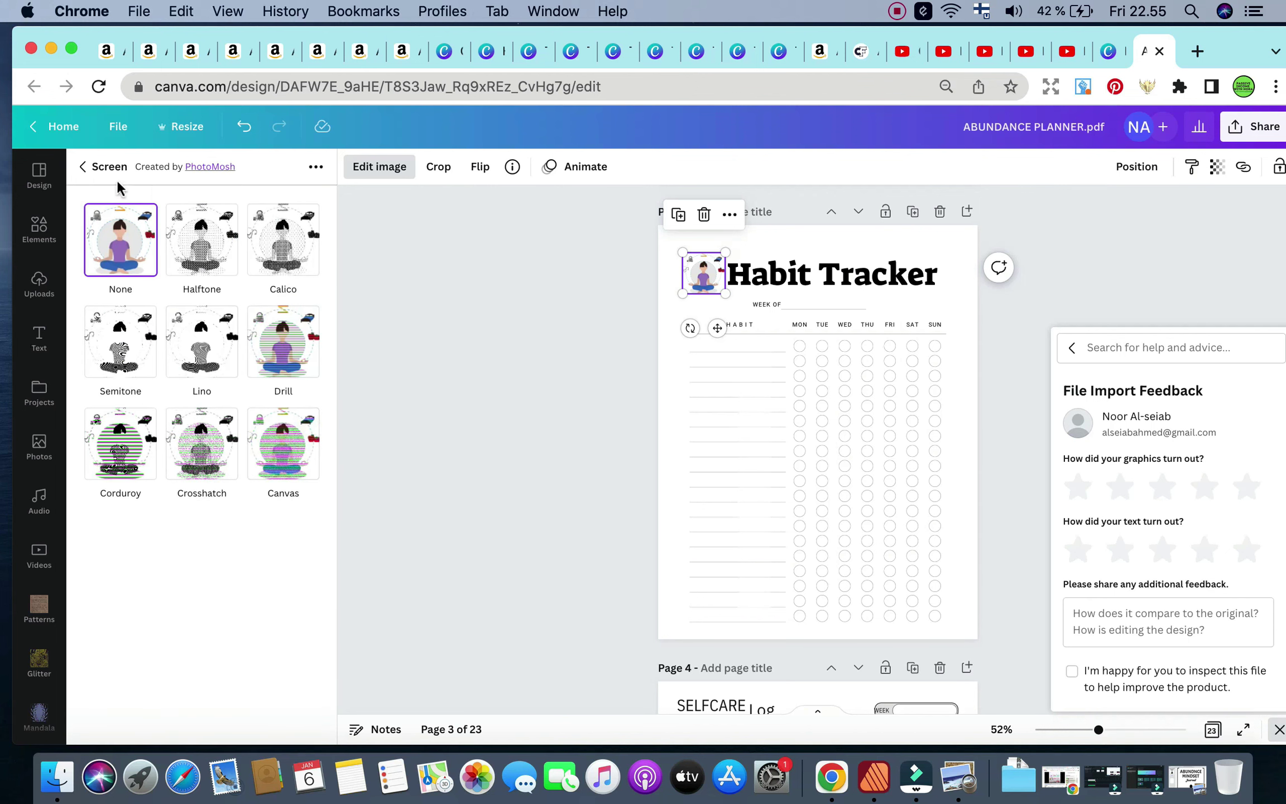
{"action": "left_click", "coordinate": [82, 167]}
{"action": "scroll", "coordinate": [184, 252], "scroll_direction": "up", "scroll_amount": 5}
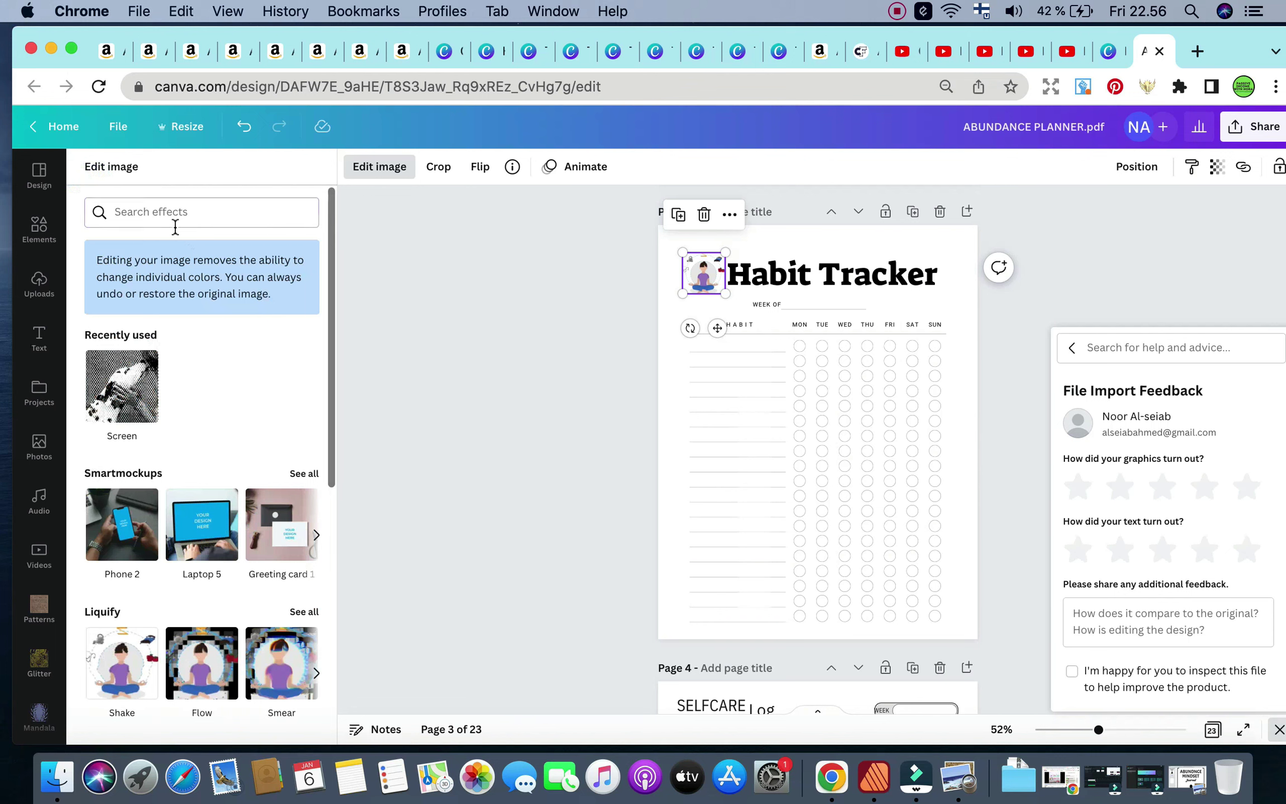
Step: Search the image effects for "grey" and clear the search
{"action": "left_click", "coordinate": [174, 226]}
{"action": "type", "text": "grey"}
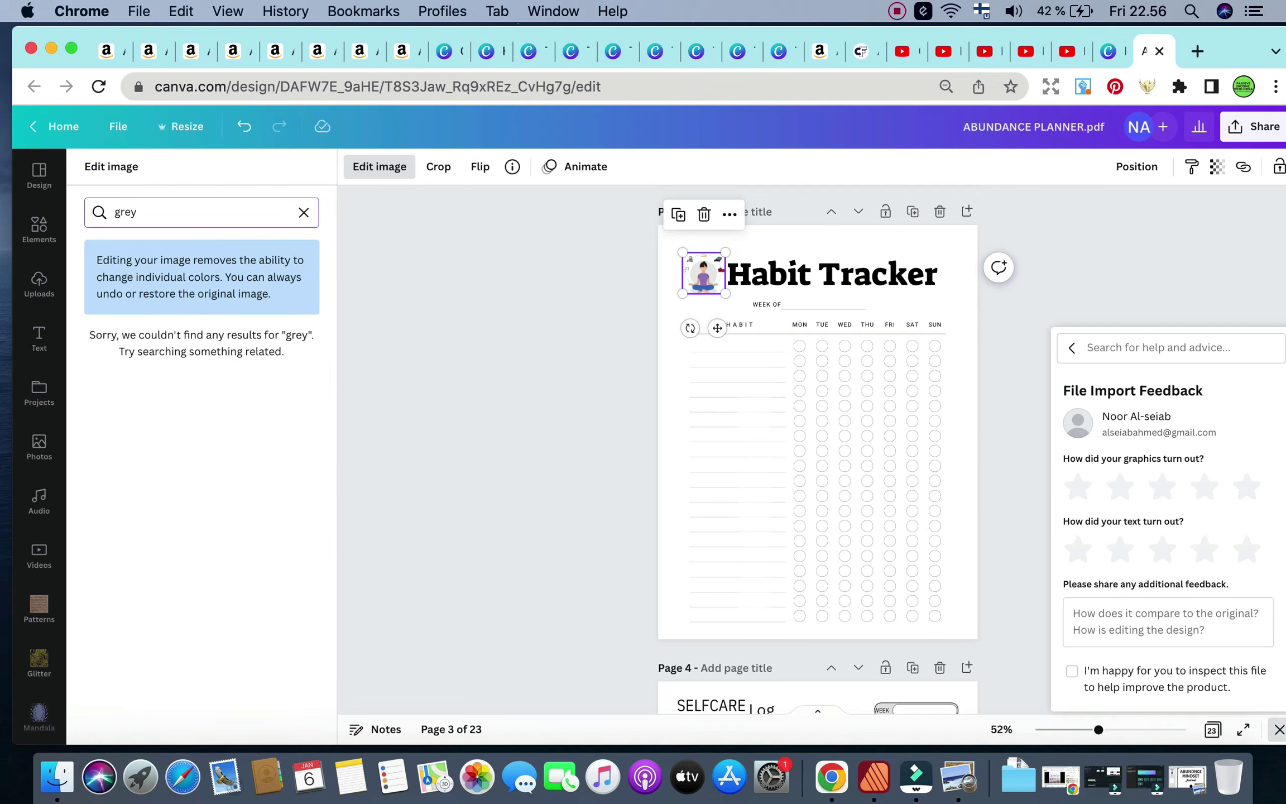
{"action": "key", "text": "BackSpace"}
{"action": "key", "text": "BackSpace"}
{"action": "key", "text": "BackSpace"}
{"action": "key", "text": "BackSpace"}
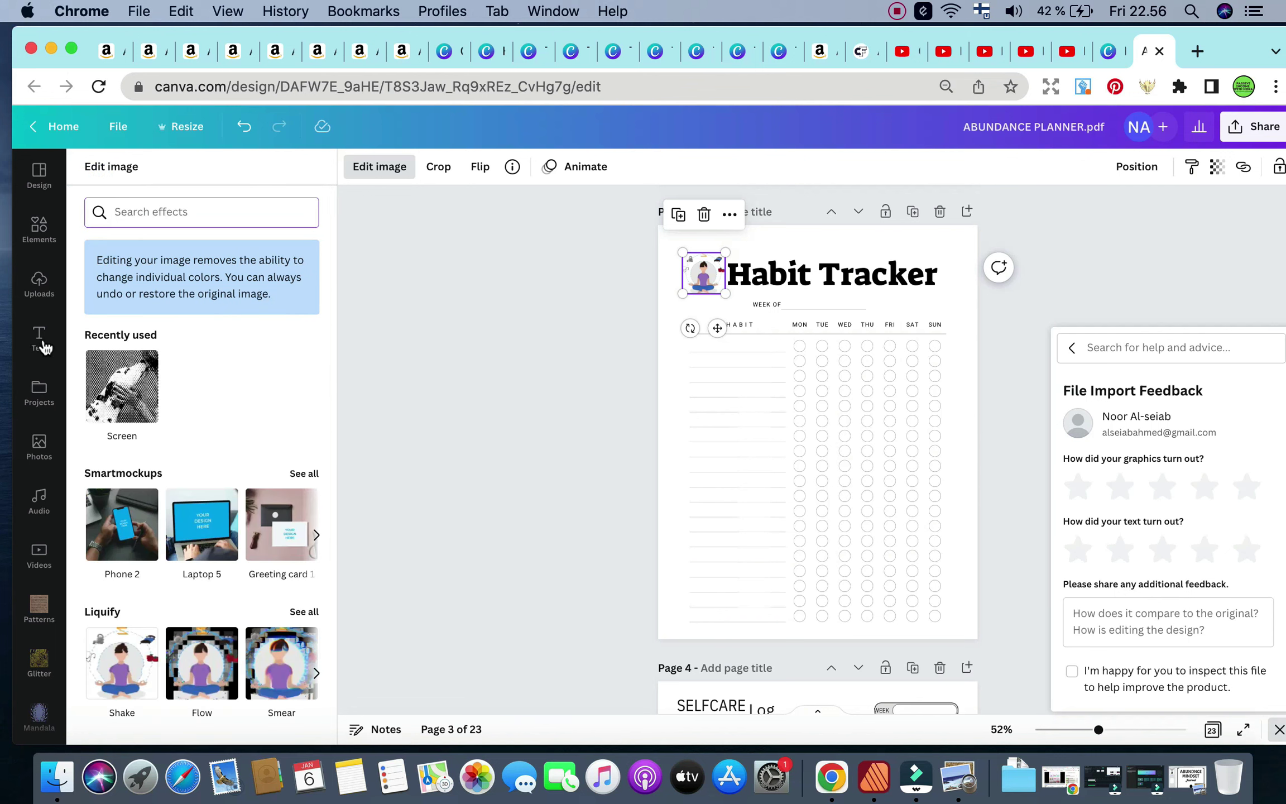
Step: Look through the full effects list and the Liquify variants again, and leave the graphic's image editing
{"action": "scroll", "coordinate": [204, 420], "scroll_direction": "down", "scroll_amount": 10}
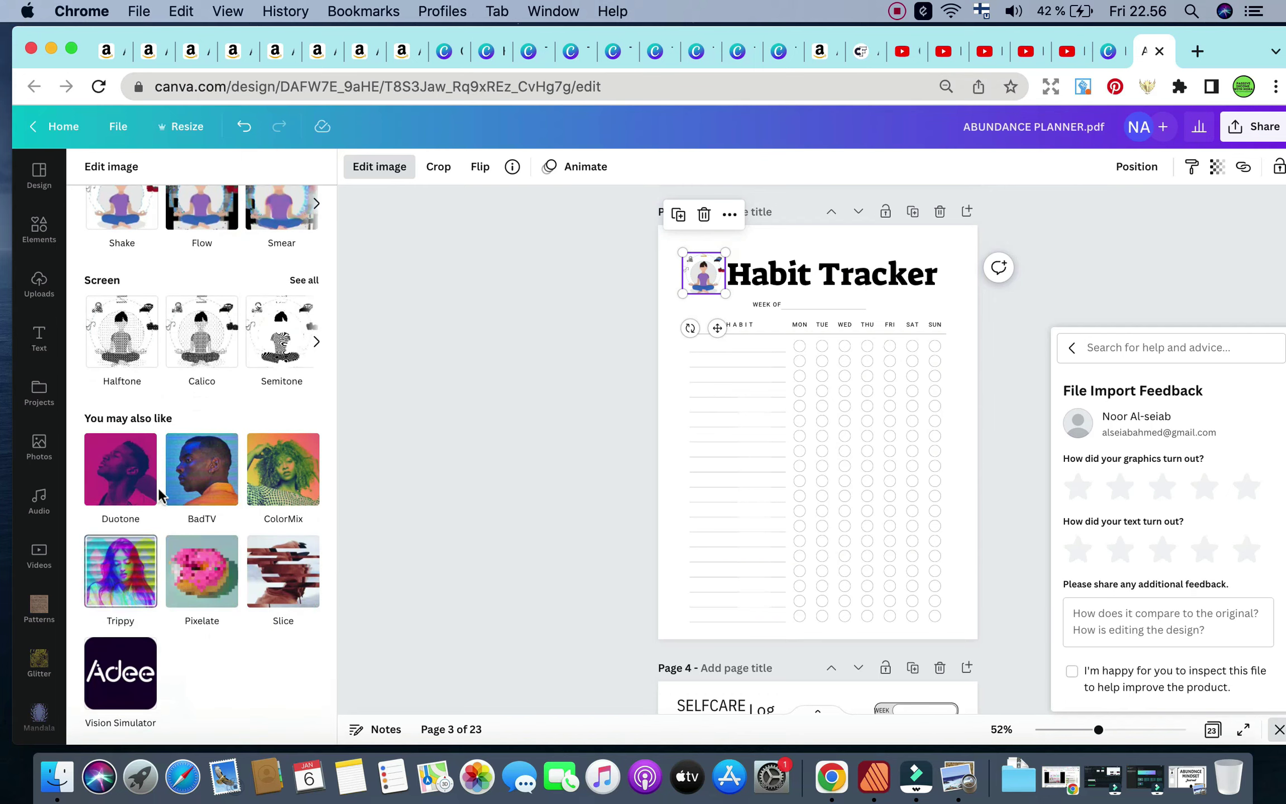
{"action": "scroll", "coordinate": [158, 488], "scroll_direction": "up", "scroll_amount": 10}
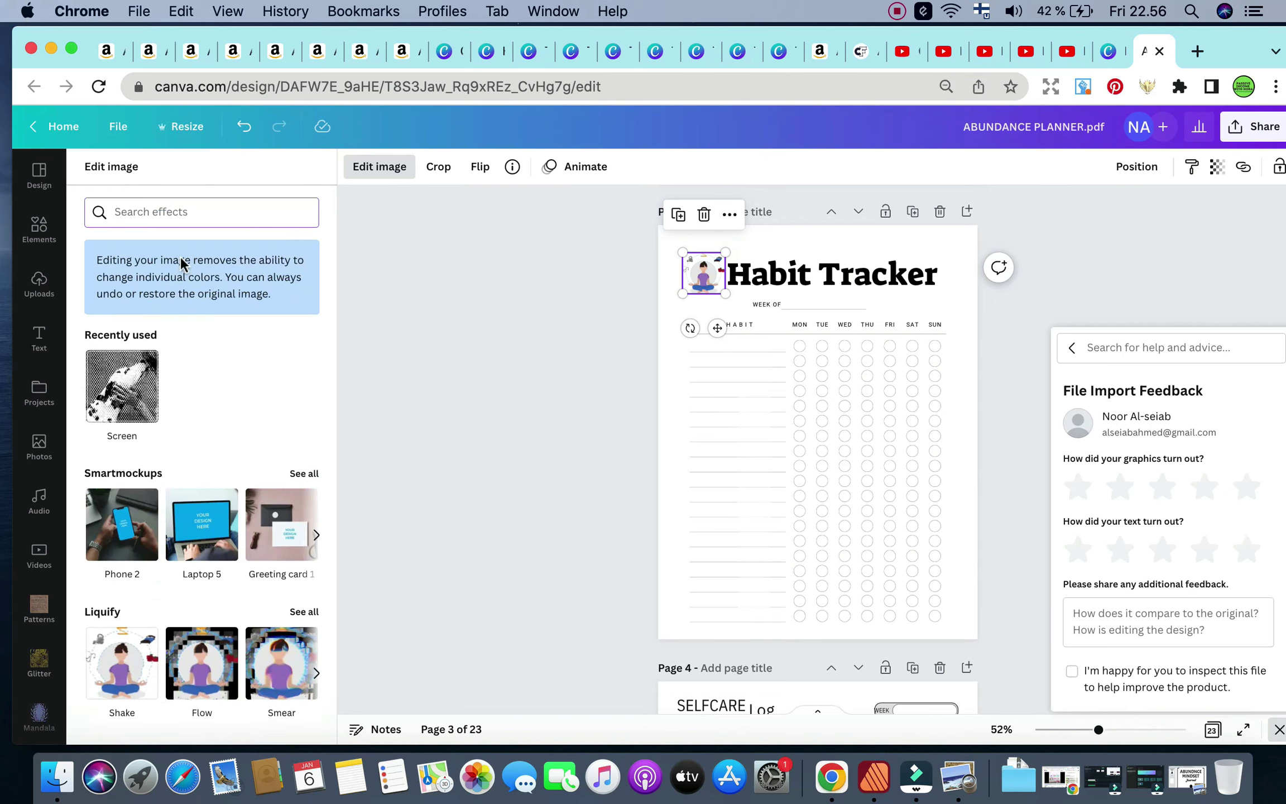
{"action": "left_click", "coordinate": [304, 611]}
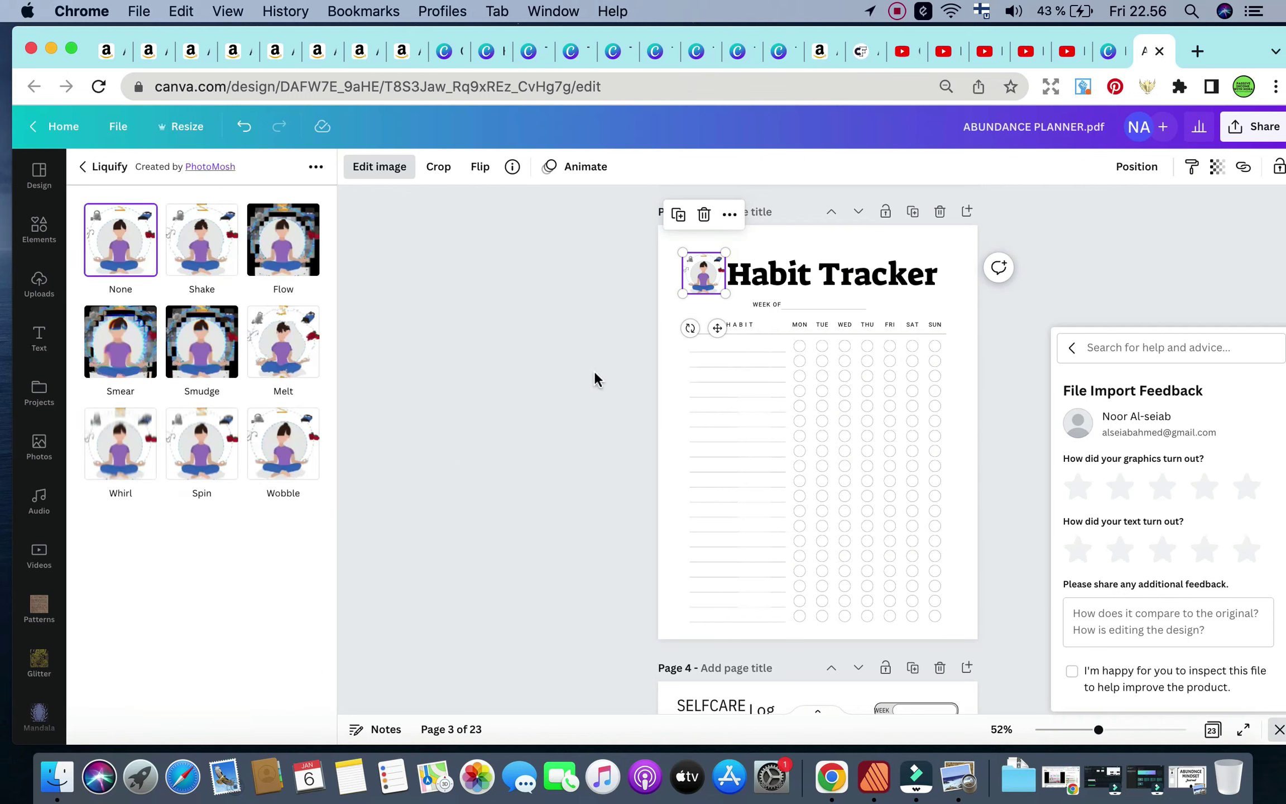
{"action": "key", "text": "Escape"}
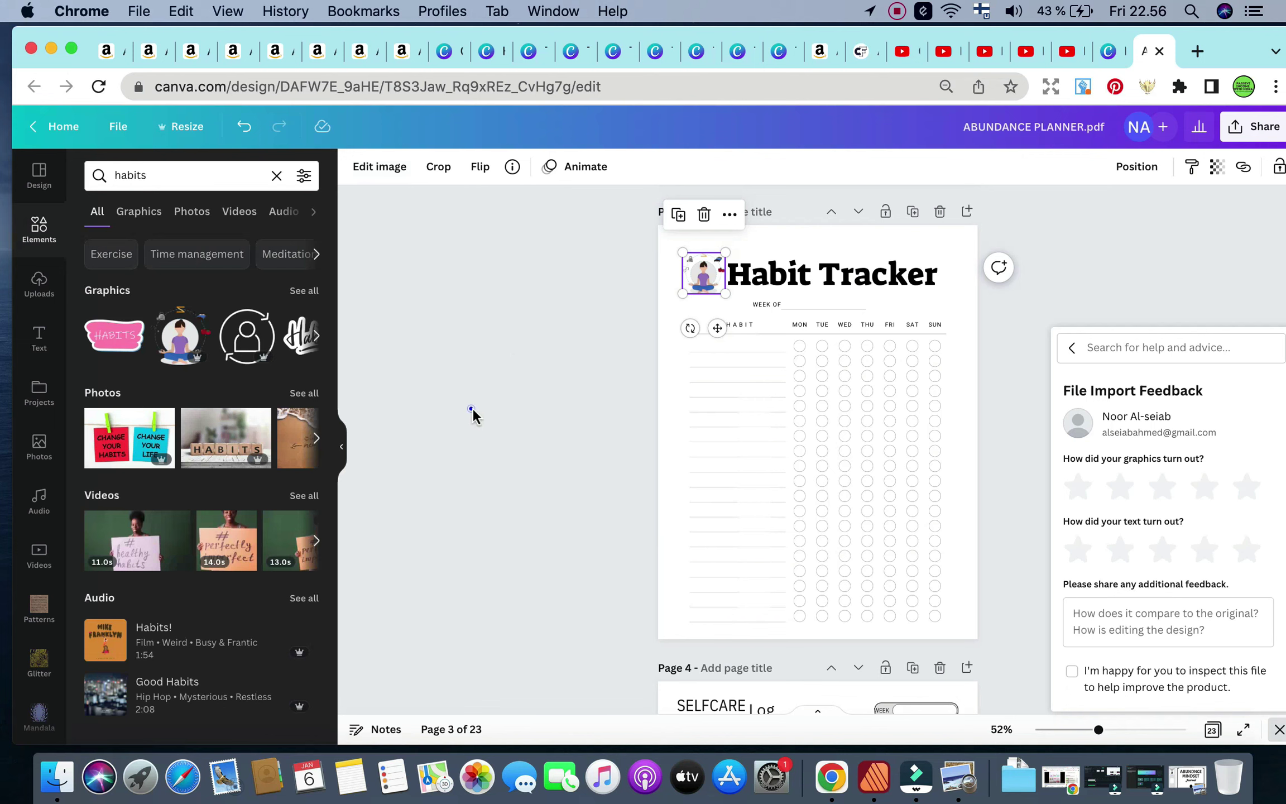
{"action": "left_click", "coordinate": [471, 410]}
Step: Search the design templates for "self care log" for page 4 and look through the results
{"action": "scroll", "coordinate": [538, 407], "scroll_direction": "down", "scroll_amount": 8}
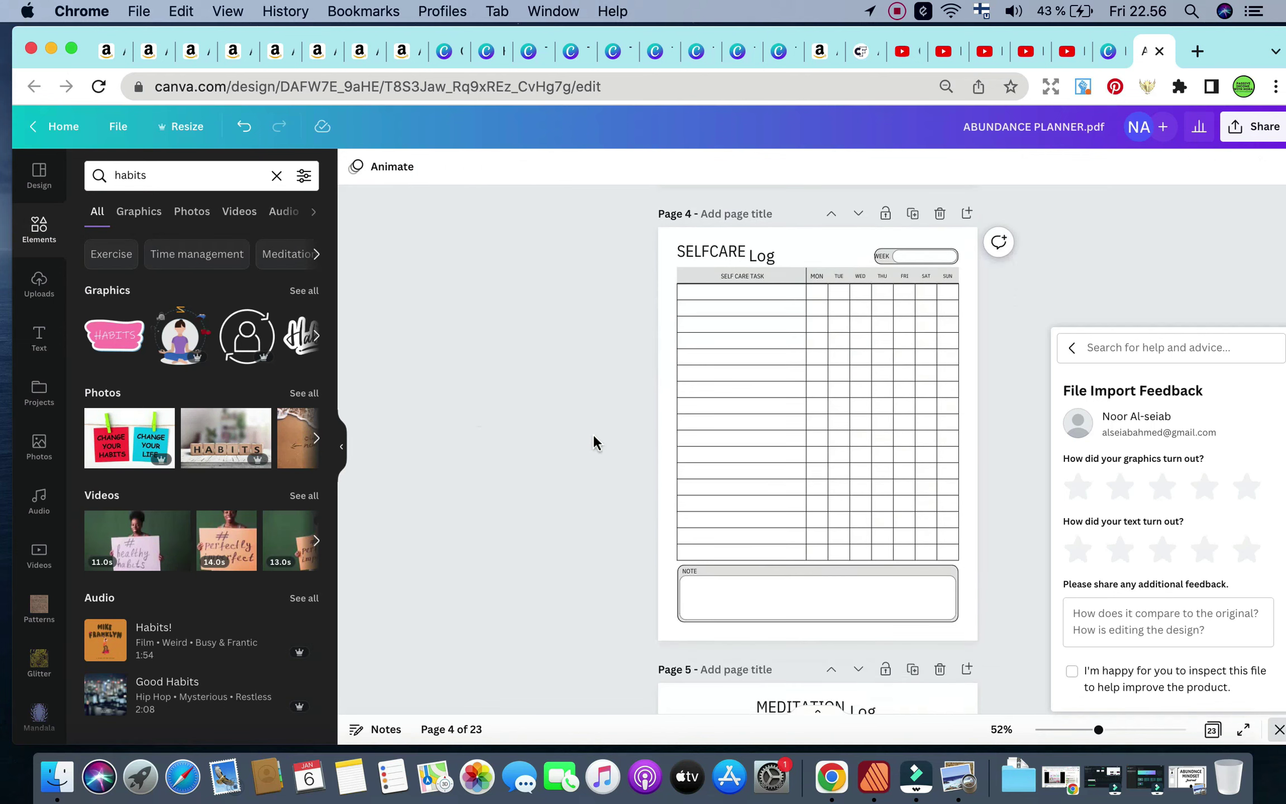
{"action": "left_click", "coordinate": [747, 601]}
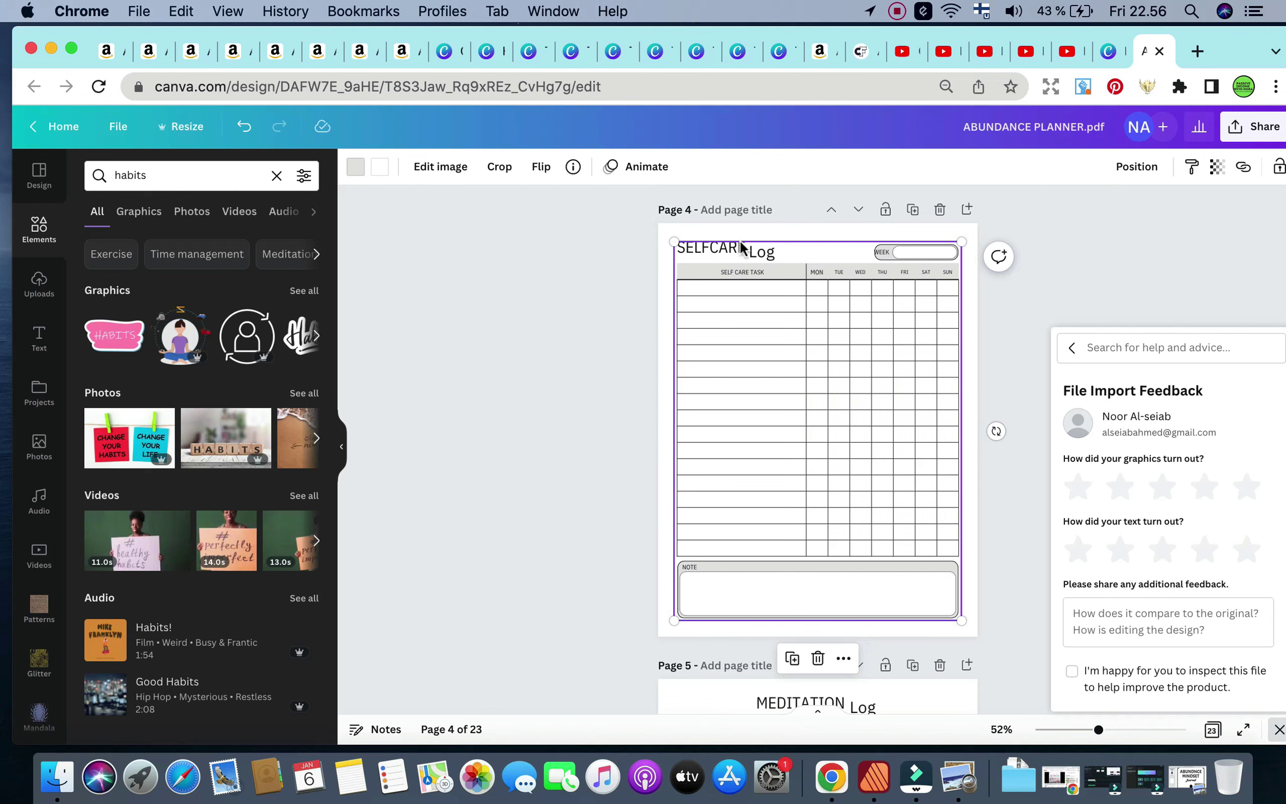
{"action": "left_click", "coordinate": [618, 293]}
{"action": "left_click", "coordinate": [782, 382]}
{"action": "left_click", "coordinate": [40, 192]}
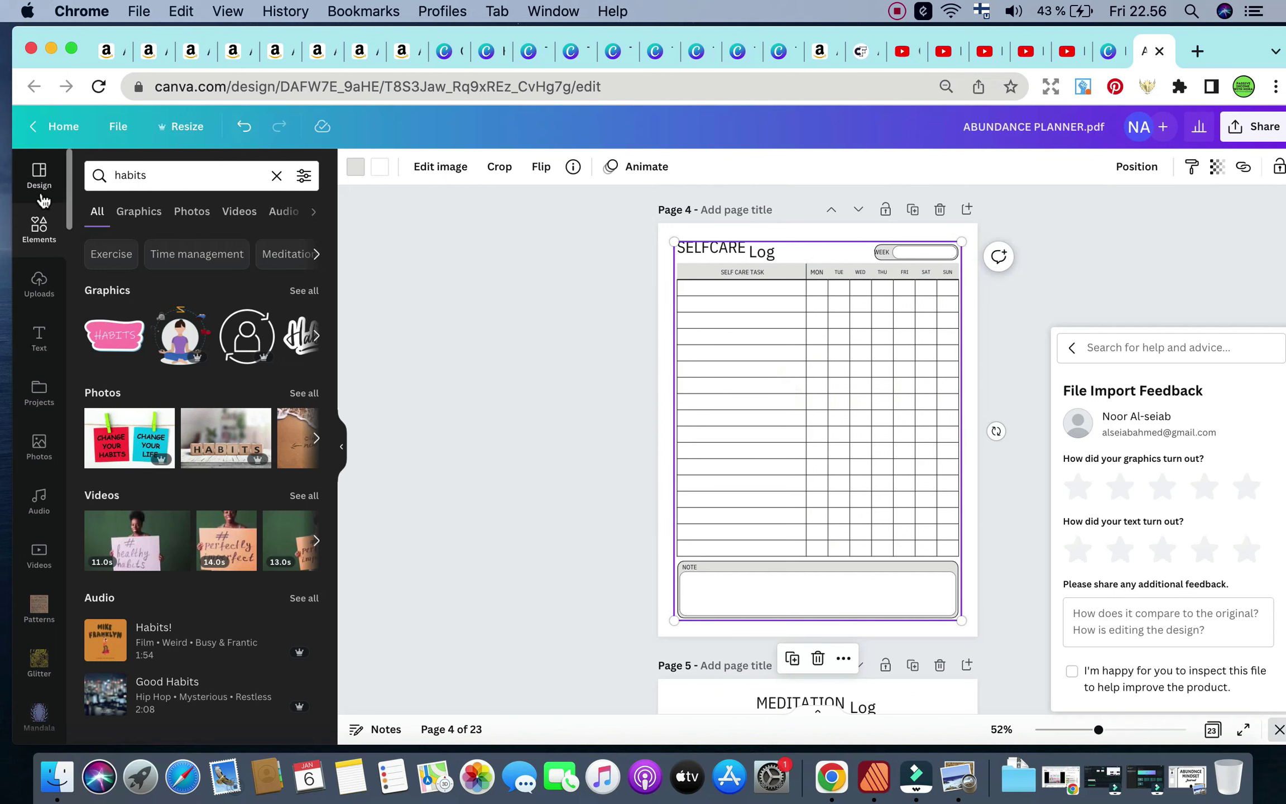
{"action": "left_click", "coordinate": [179, 177]}
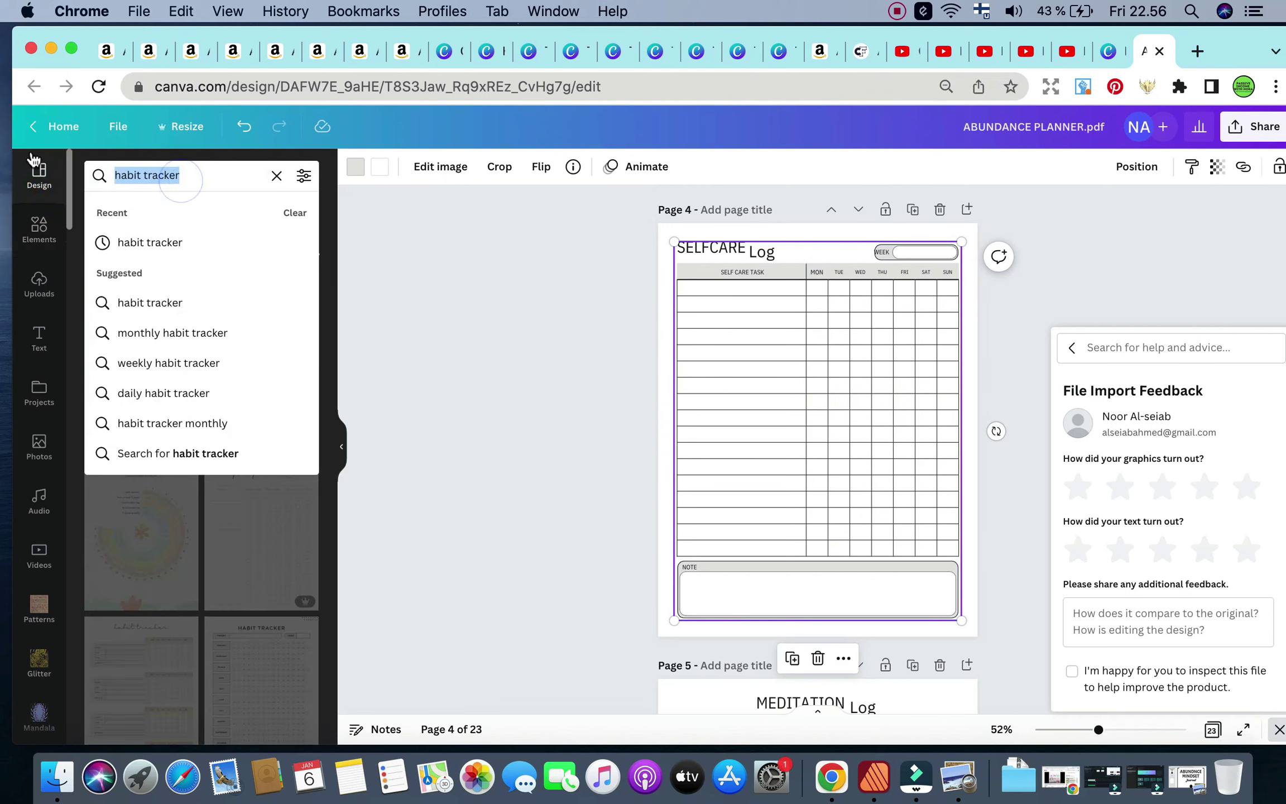
{"action": "type", "text": "sel"}
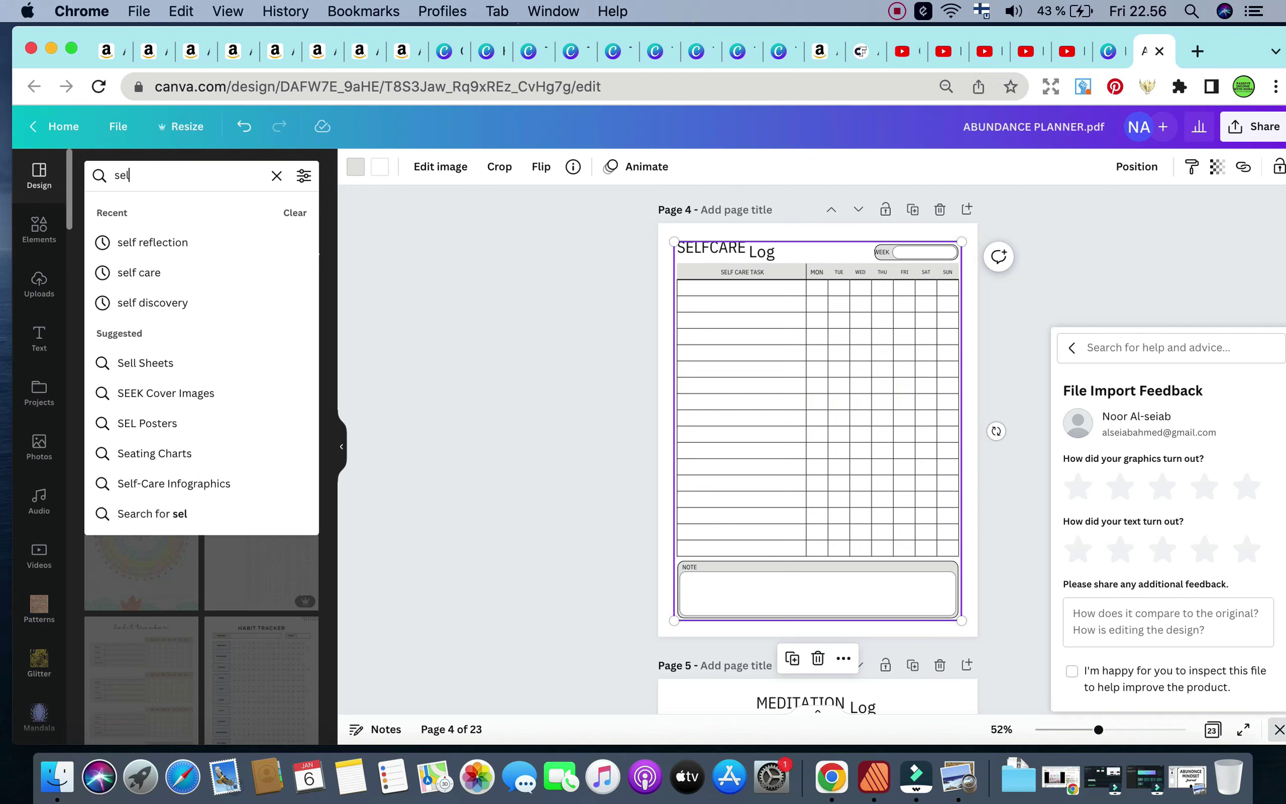
{"action": "type", "text": "f care log"}
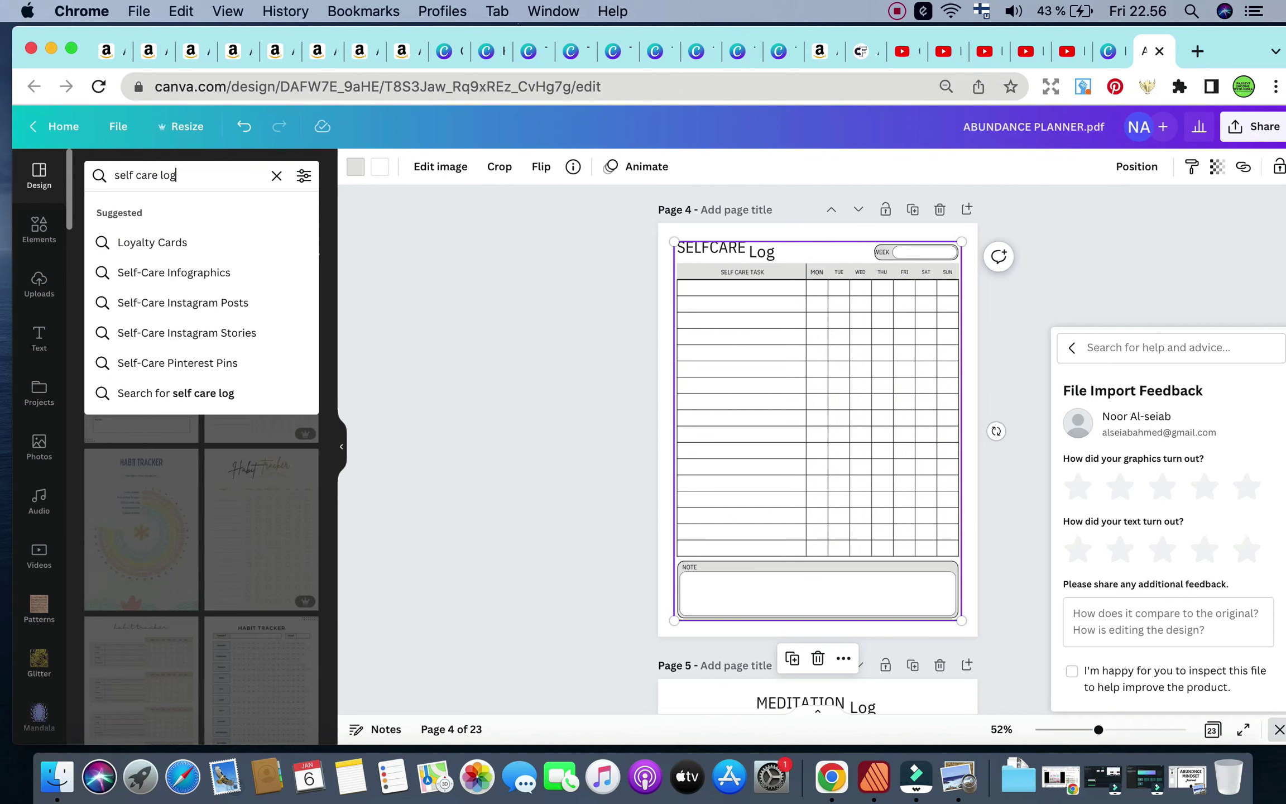
{"action": "key", "text": "Return"}
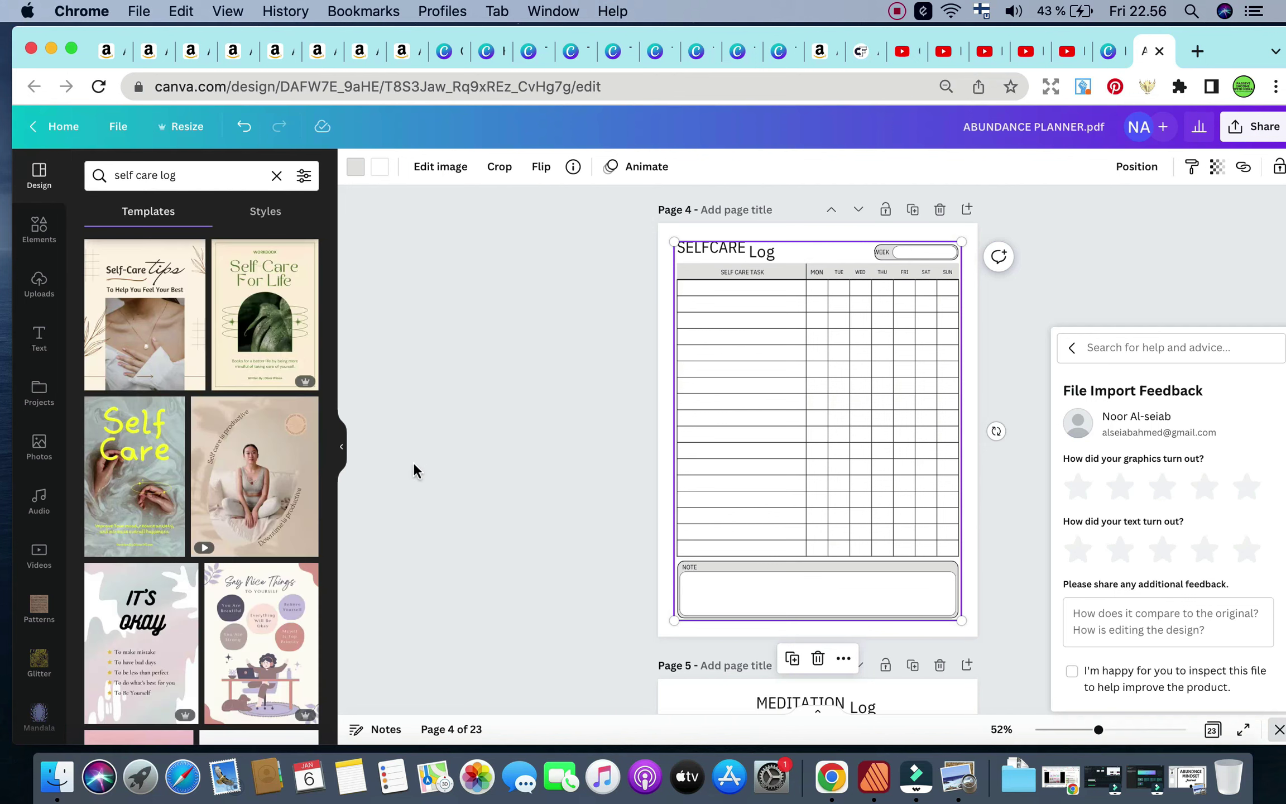
{"action": "scroll", "coordinate": [236, 608], "scroll_direction": "down", "scroll_amount": 6}
{"action": "scroll", "coordinate": [236, 605], "scroll_direction": "down", "scroll_amount": 6}
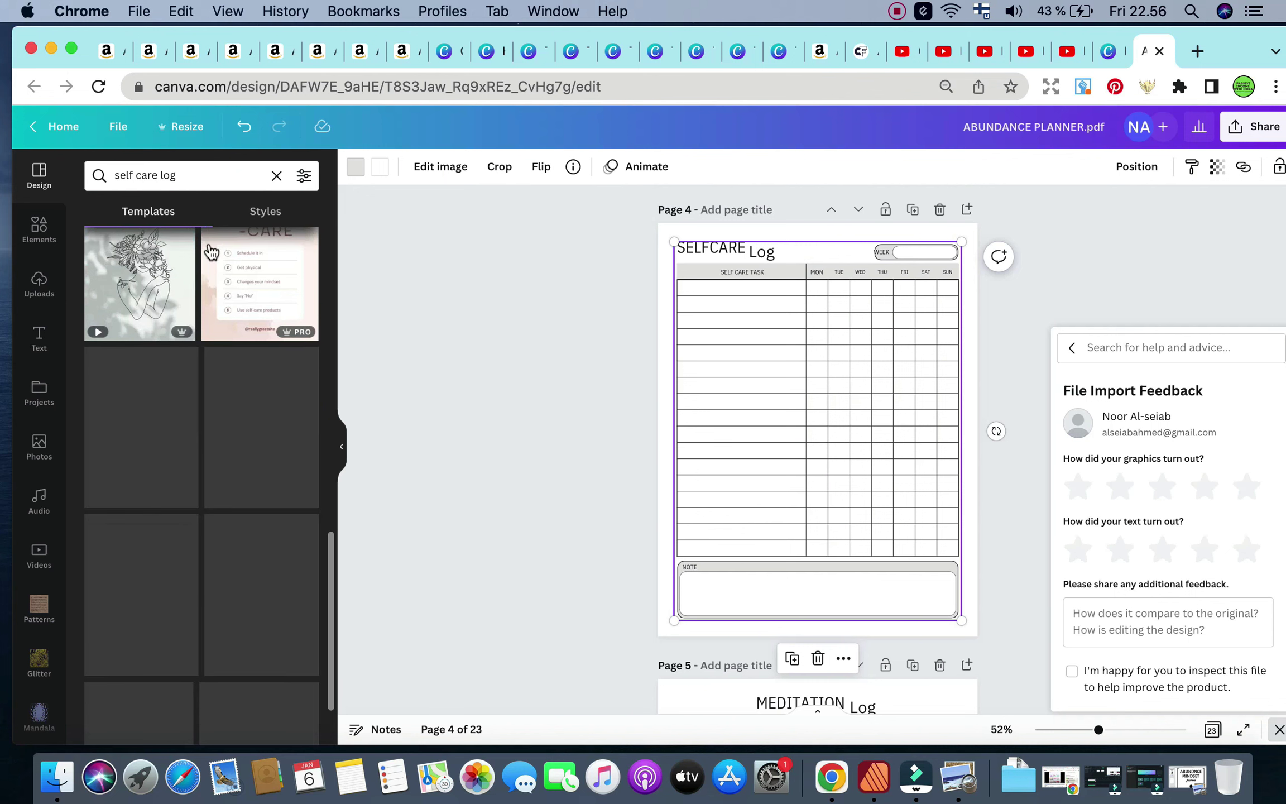
Step: Search the design templates for "prompt"
{"action": "left_click", "coordinate": [189, 177]}
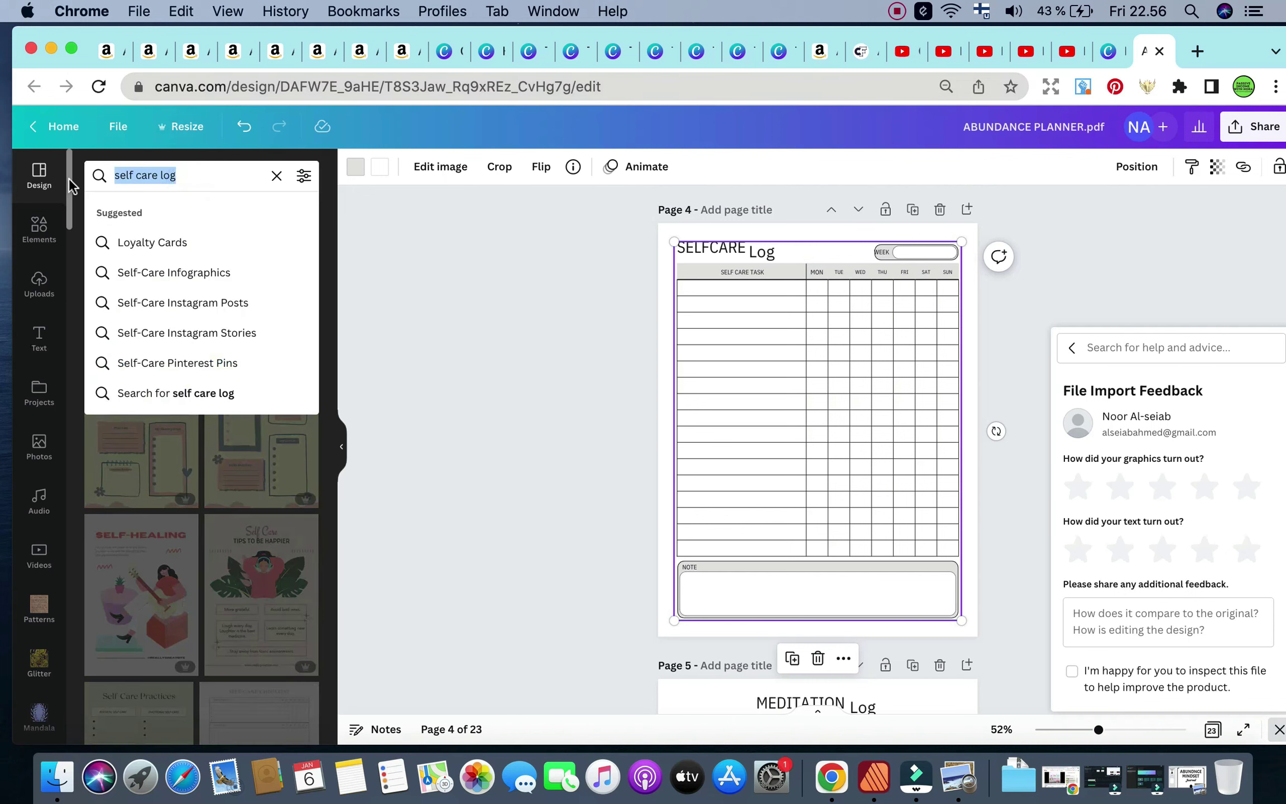
{"action": "type", "text": "prompt"}
{"action": "key", "text": "Return"}
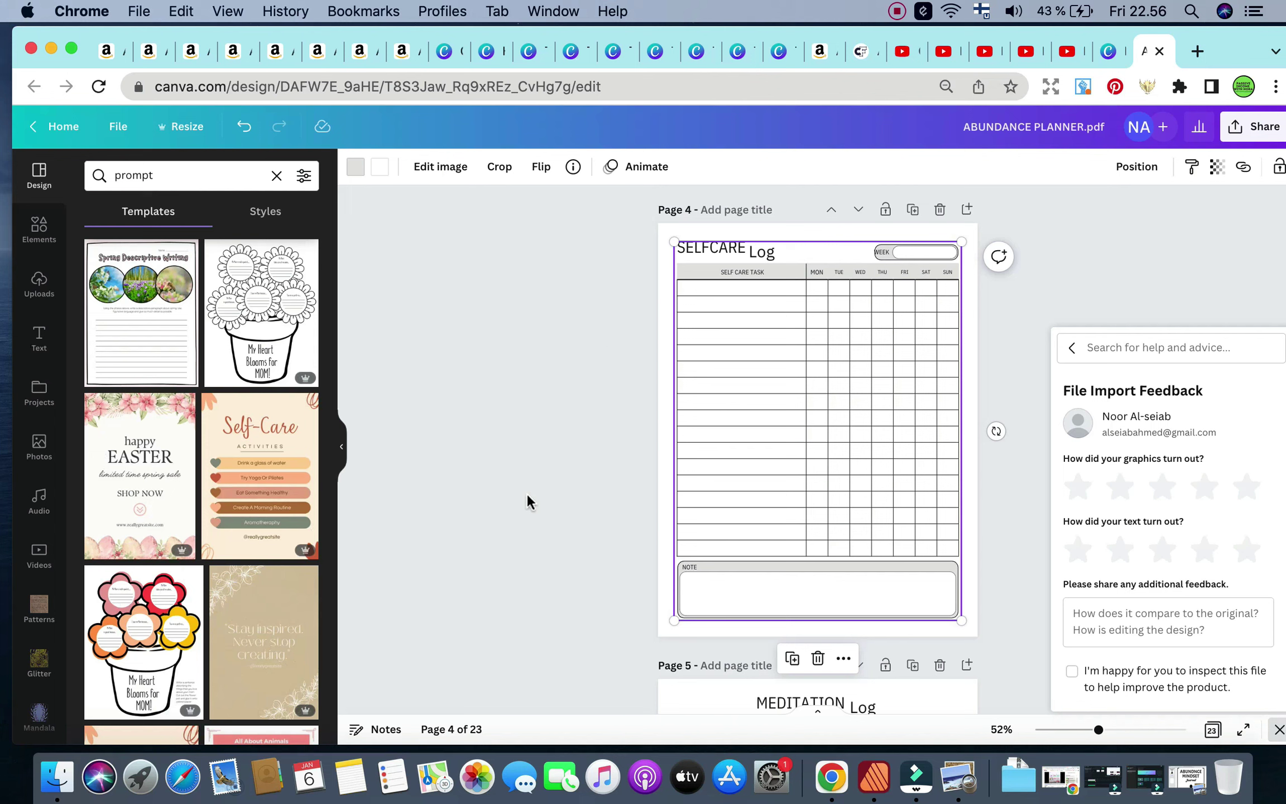
Step: Go to the Vision Board on page 12 and search the design templates for "vision board"
{"action": "scroll", "coordinate": [373, 361], "scroll_direction": "down", "scroll_amount": 20}
{"action": "scroll", "coordinate": [373, 360], "scroll_direction": "down", "scroll_amount": 12}
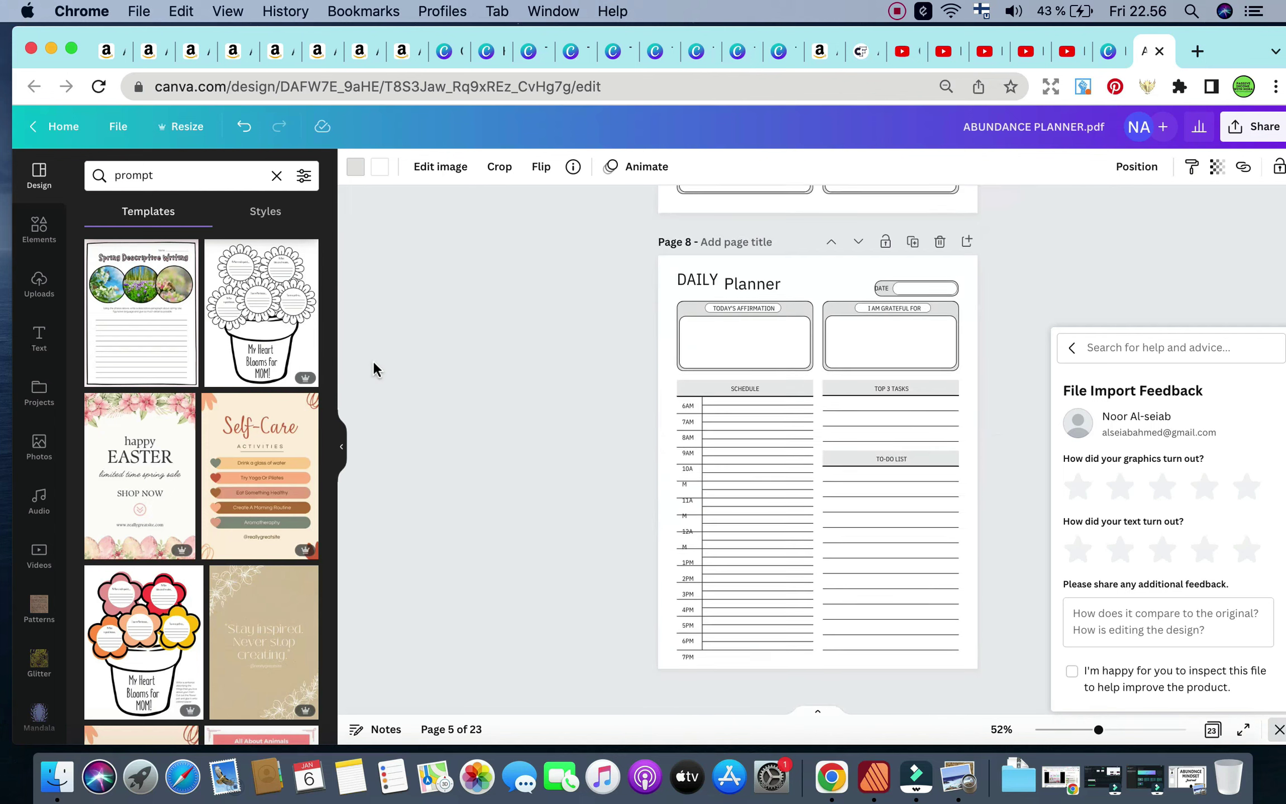
{"action": "scroll", "coordinate": [384, 359], "scroll_direction": "down", "scroll_amount": 10}
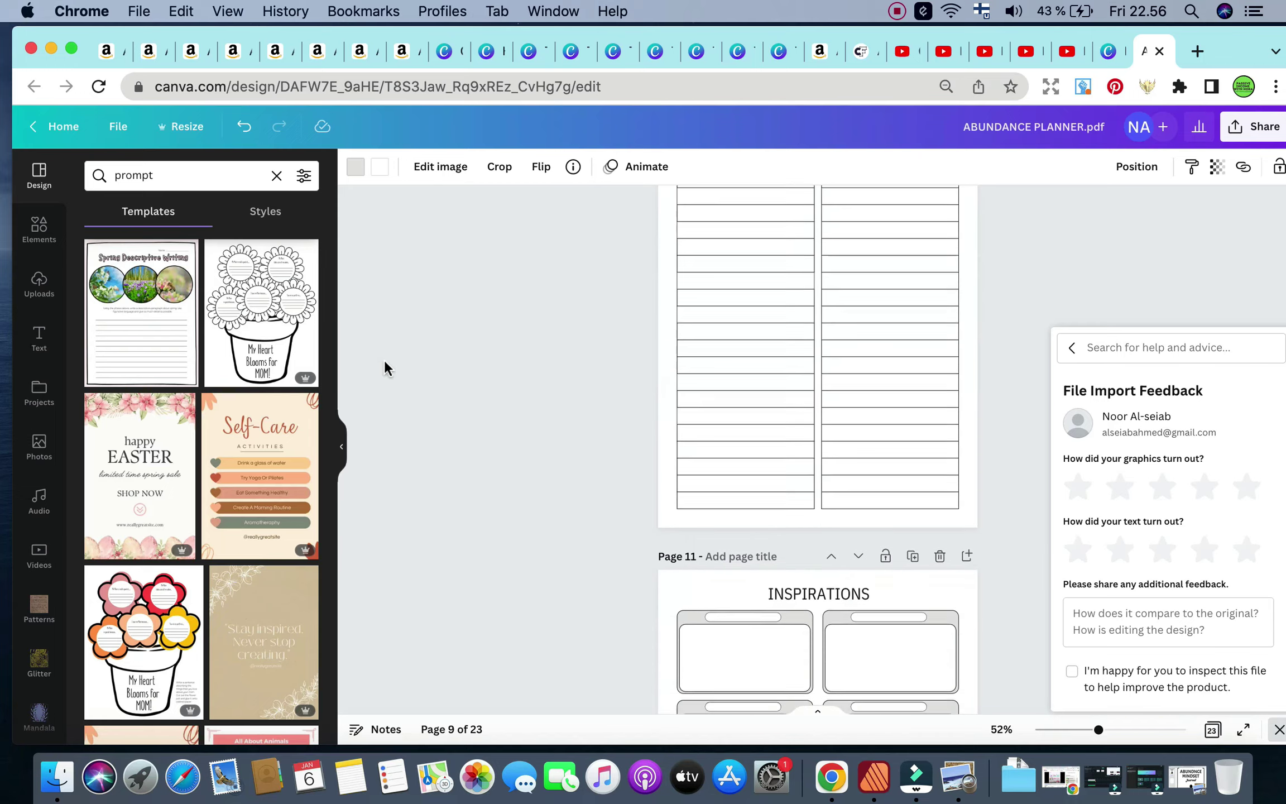
{"action": "scroll", "coordinate": [627, 474], "scroll_direction": "down", "scroll_amount": 8}
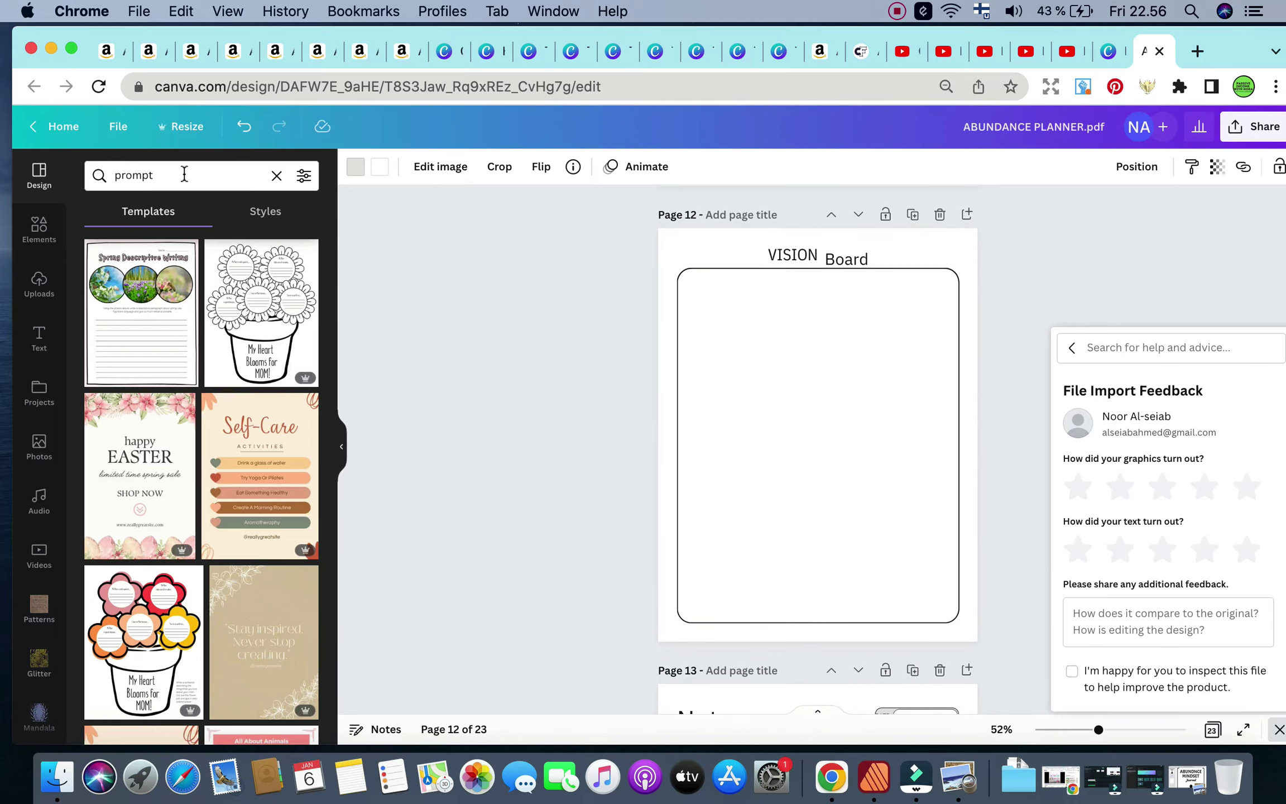
{"action": "left_click", "coordinate": [201, 175]}
{"action": "type", "text": "vision"}
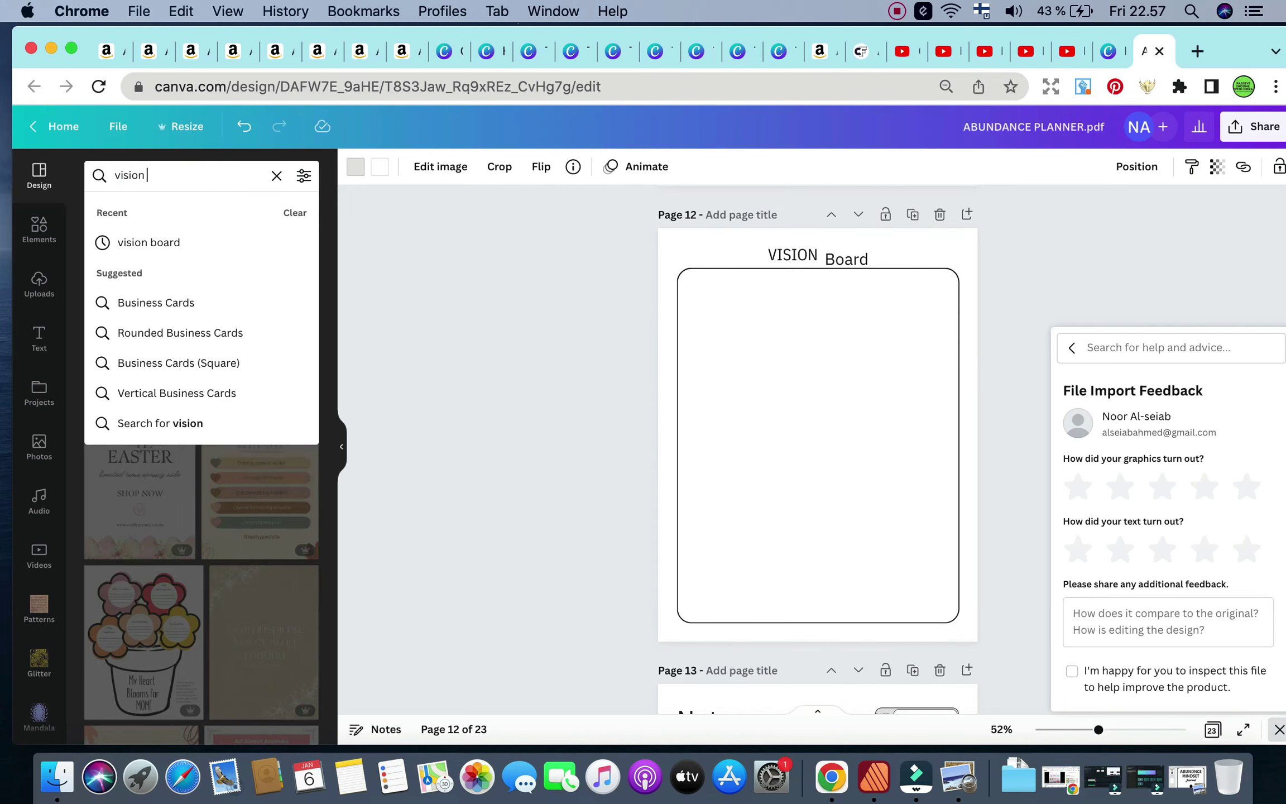
{"action": "type", "text": " board"}
{"action": "key", "text": "Return"}
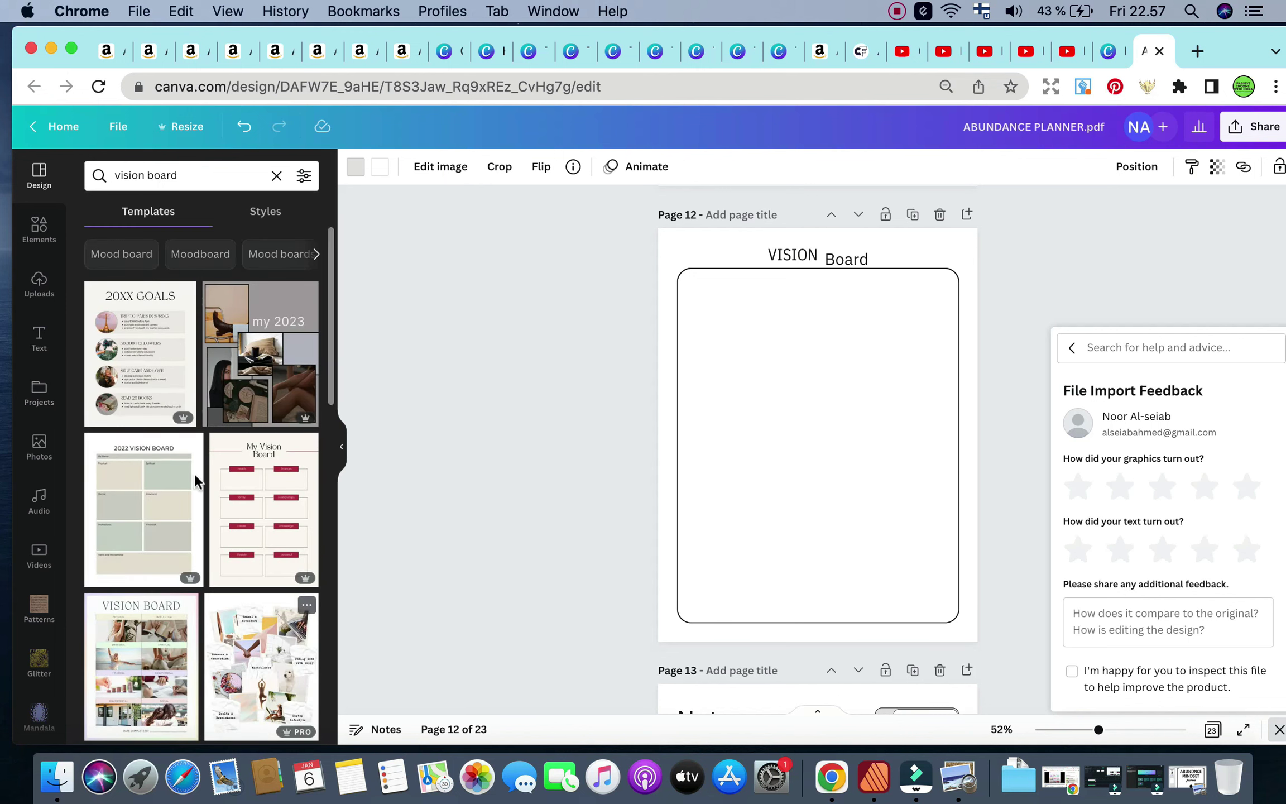
Step: Delete the rounded frame and both title words, "VISION" and "Board", from page 12
{"action": "left_click", "coordinate": [681, 379]}
{"action": "key", "text": "Delete"}
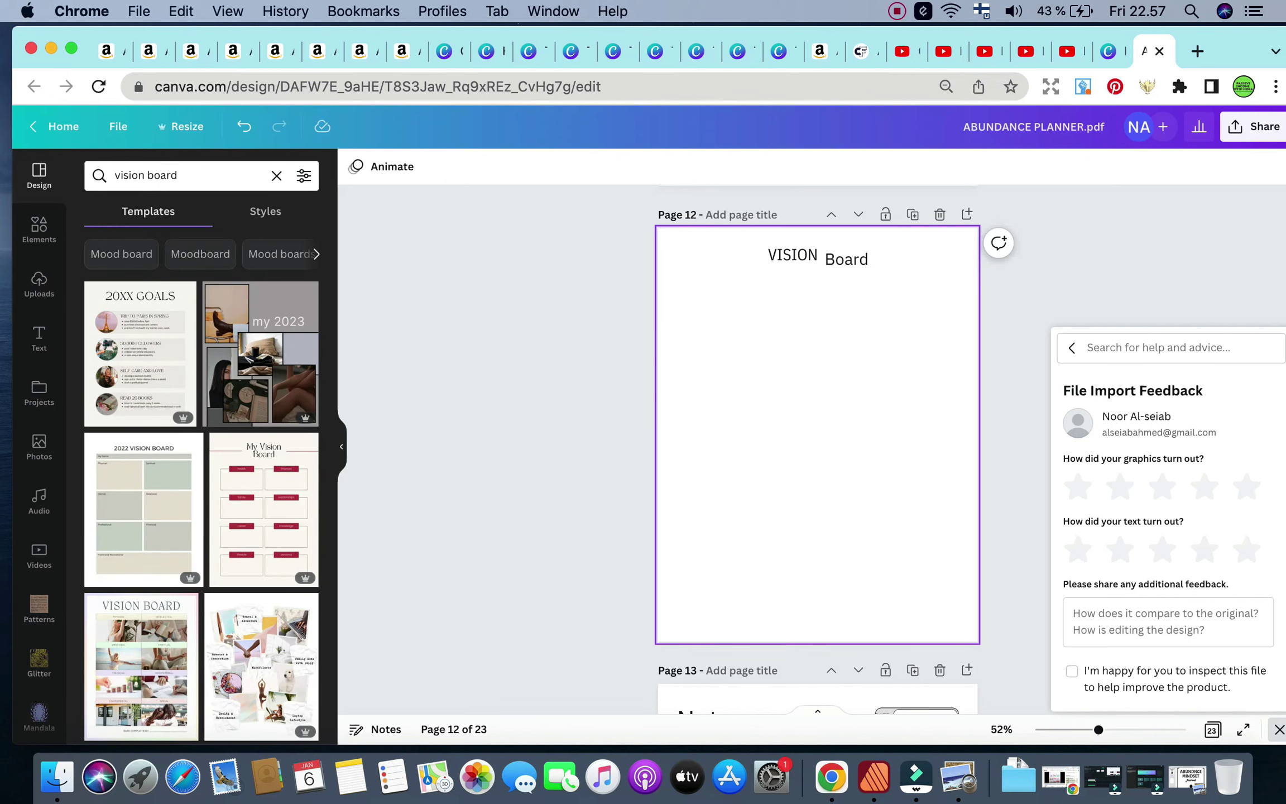
{"action": "left_click", "coordinate": [838, 257]}
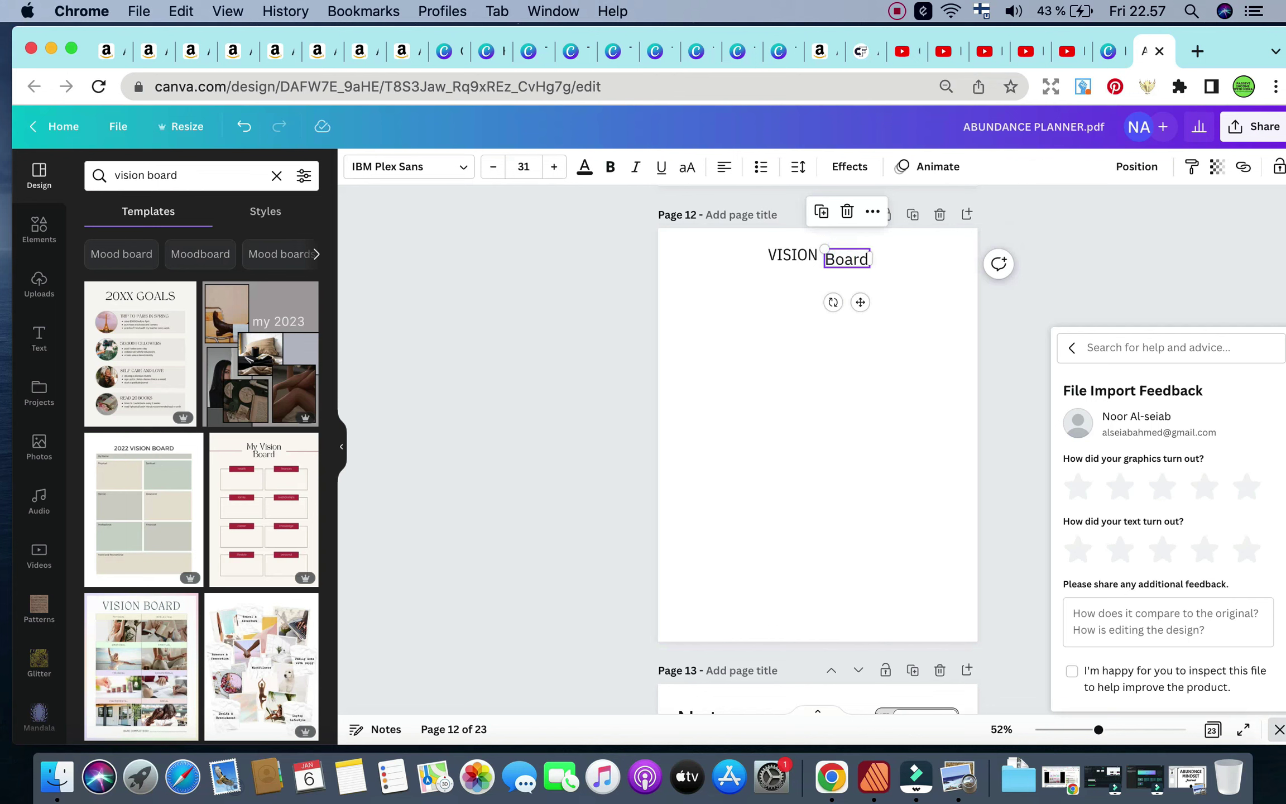
{"action": "key", "text": "Delete"}
{"action": "left_click", "coordinate": [793, 255]}
{"action": "key", "text": "Delete"}
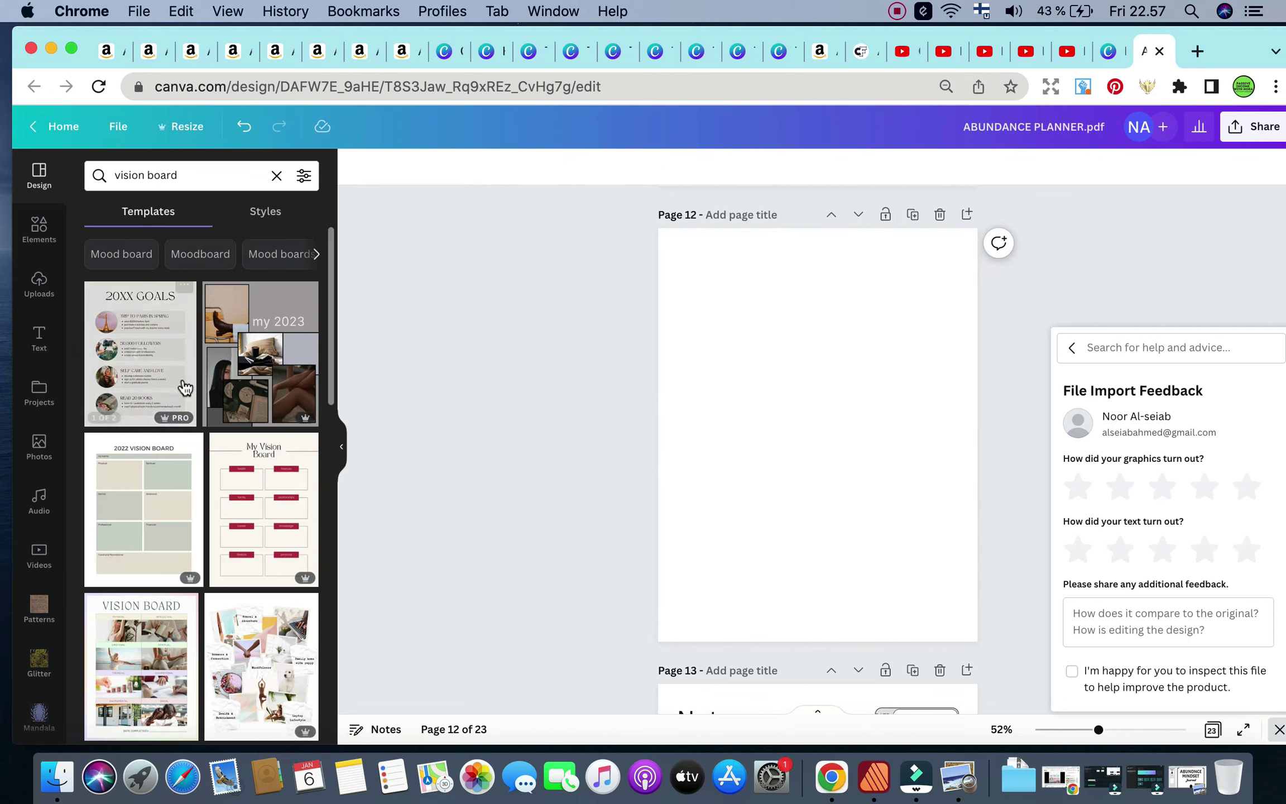
Step: Apply the plain white vision board template with wealth, health, love, family and career sections to page 12, and check that its title is editable
{"action": "scroll", "coordinate": [195, 446], "scroll_direction": "down", "scroll_amount": 6}
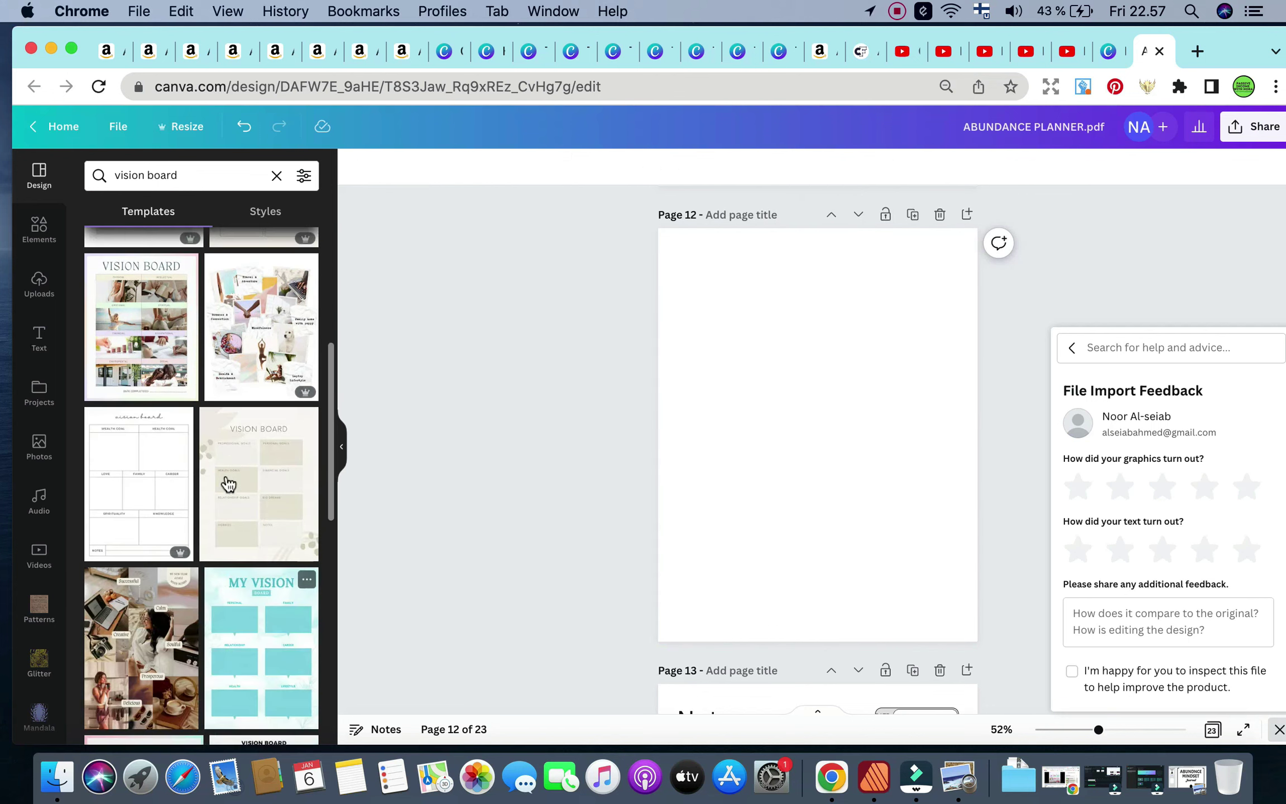
{"action": "left_click", "coordinate": [124, 525]}
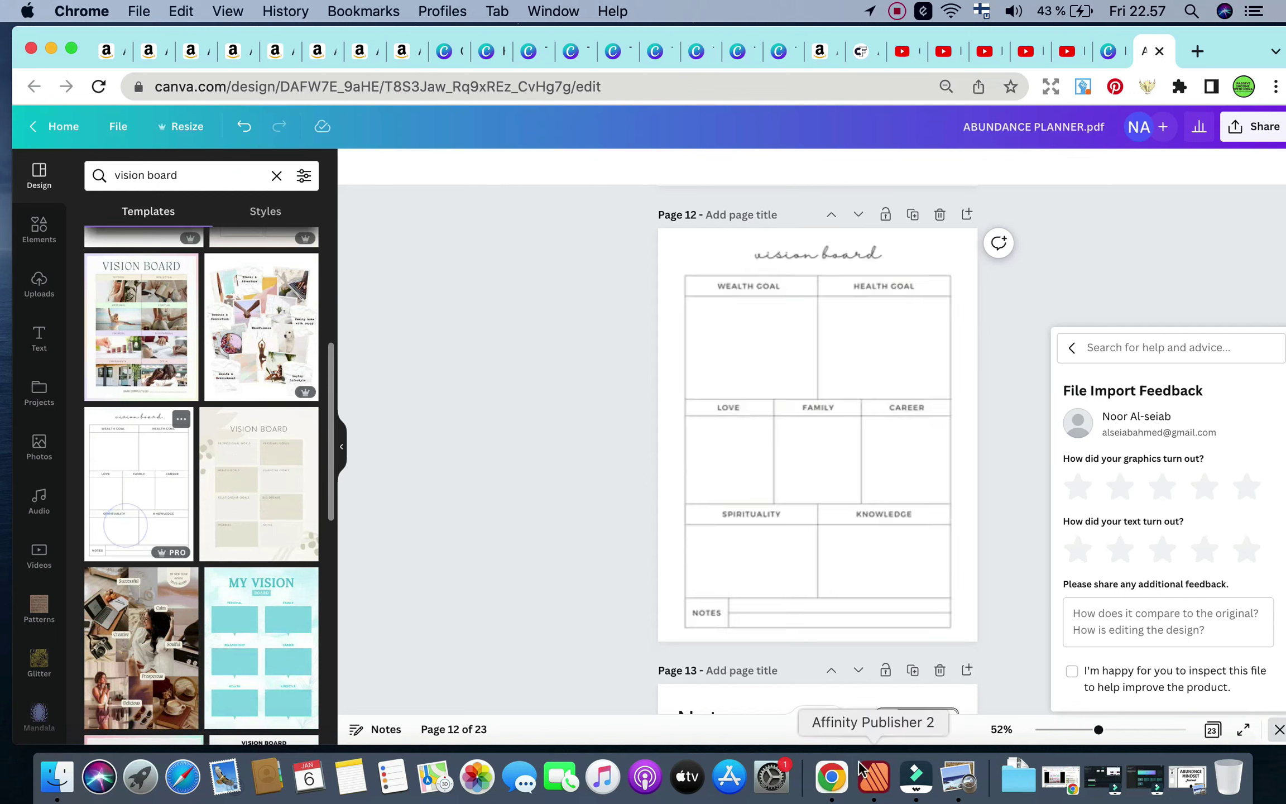
{"action": "left_click", "coordinate": [804, 252]}
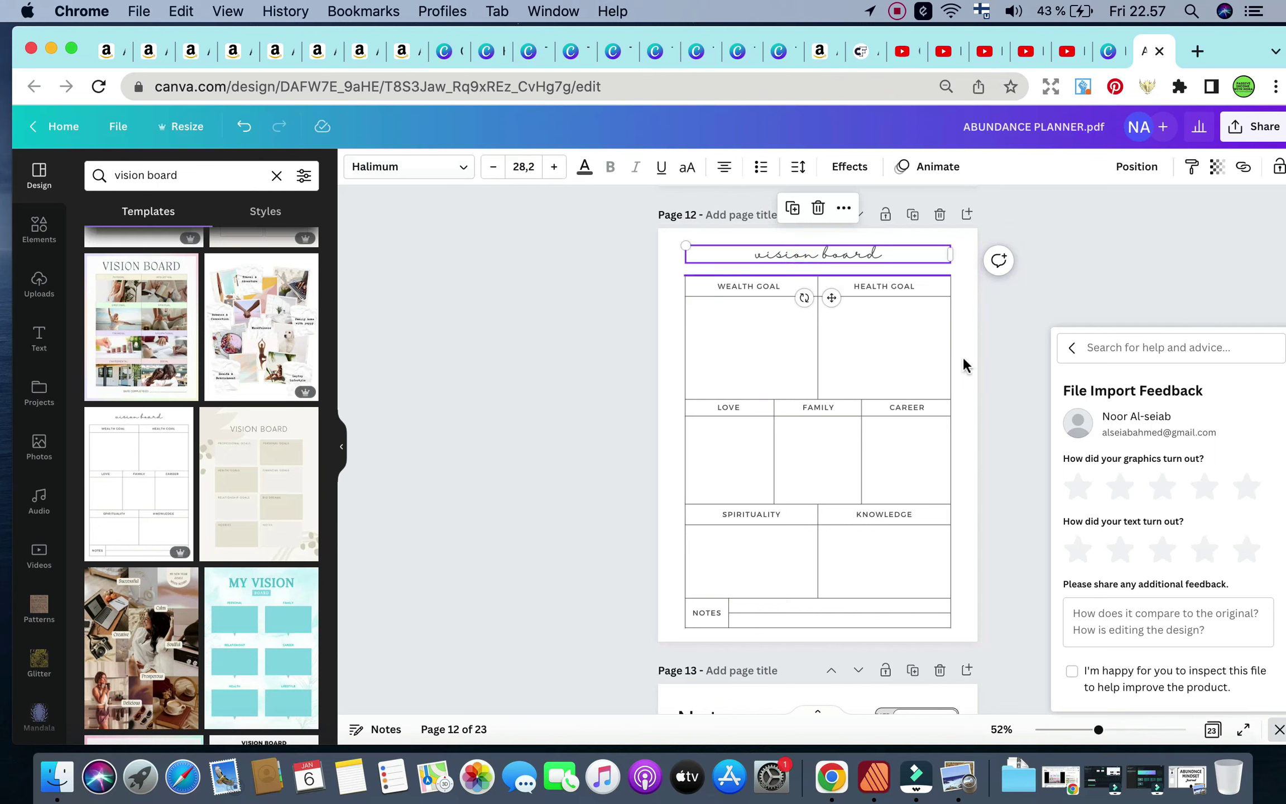
{"action": "left_click", "coordinate": [736, 296]}
{"action": "left_click", "coordinate": [584, 324]}
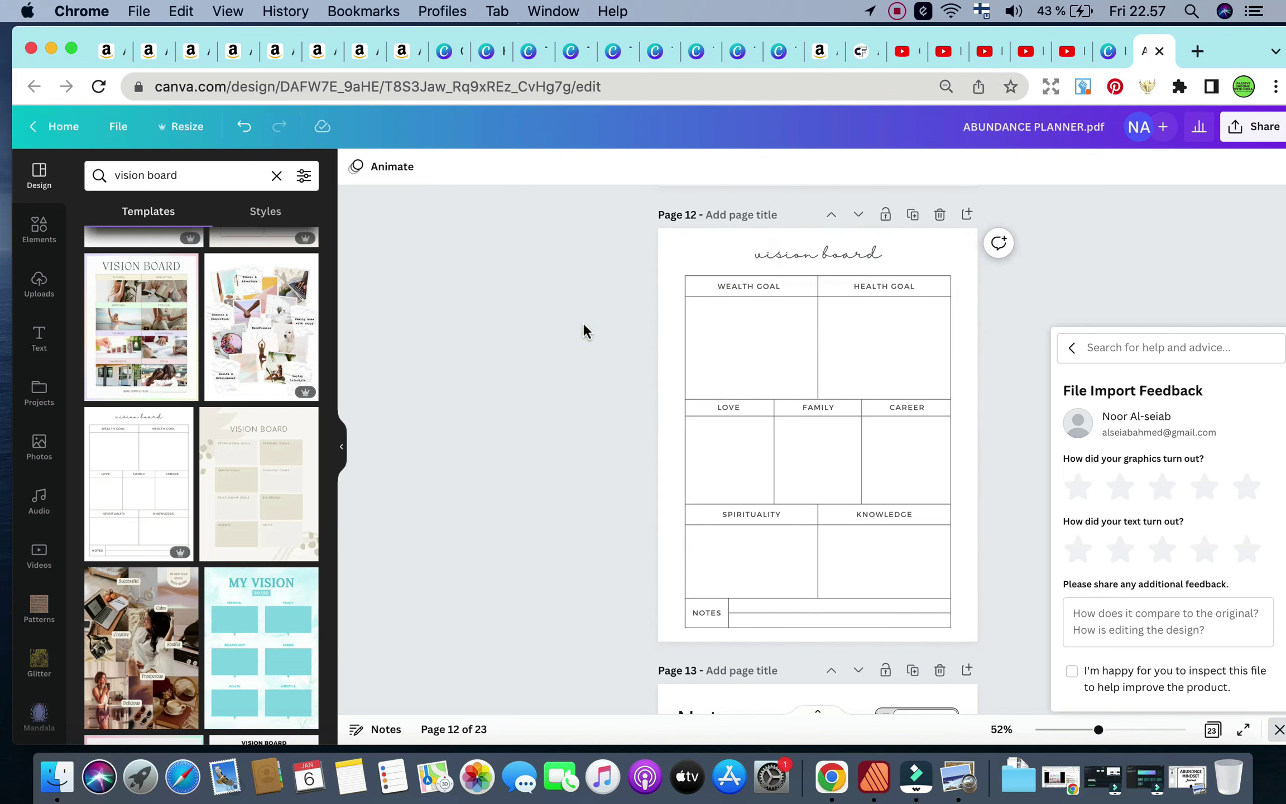
Step: Examine the design's download options with the file type set to PDF Print, and close them without downloading
{"action": "scroll", "coordinate": [583, 325], "scroll_direction": "down", "scroll_amount": 15}
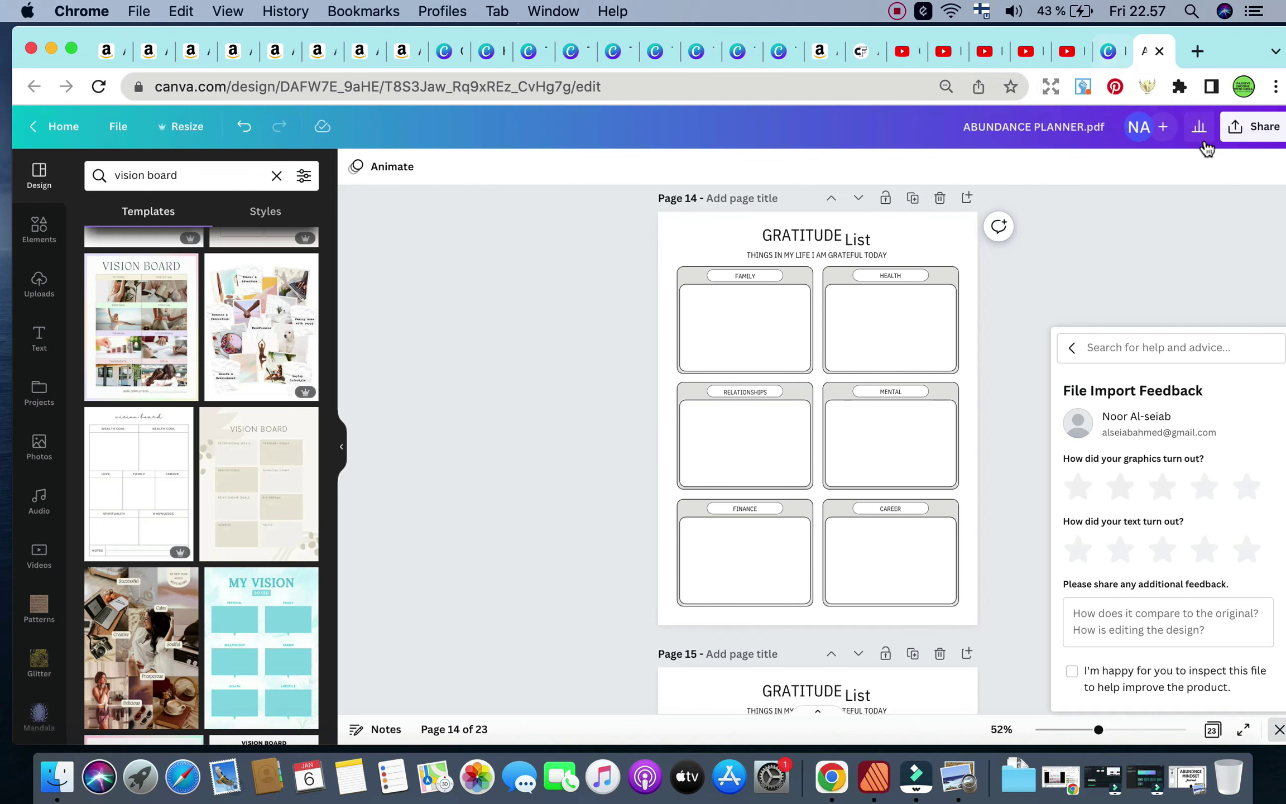
{"action": "left_click", "coordinate": [1232, 130]}
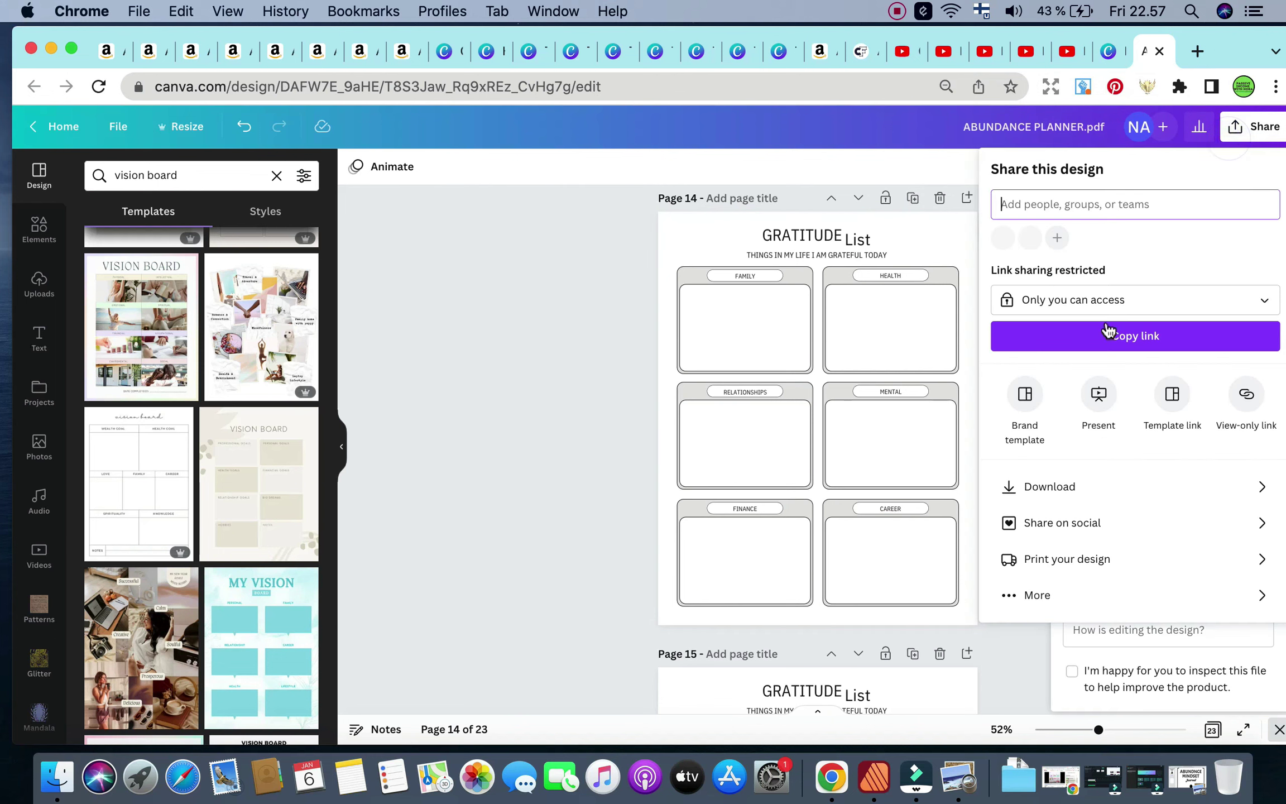
{"action": "left_click", "coordinate": [1028, 504]}
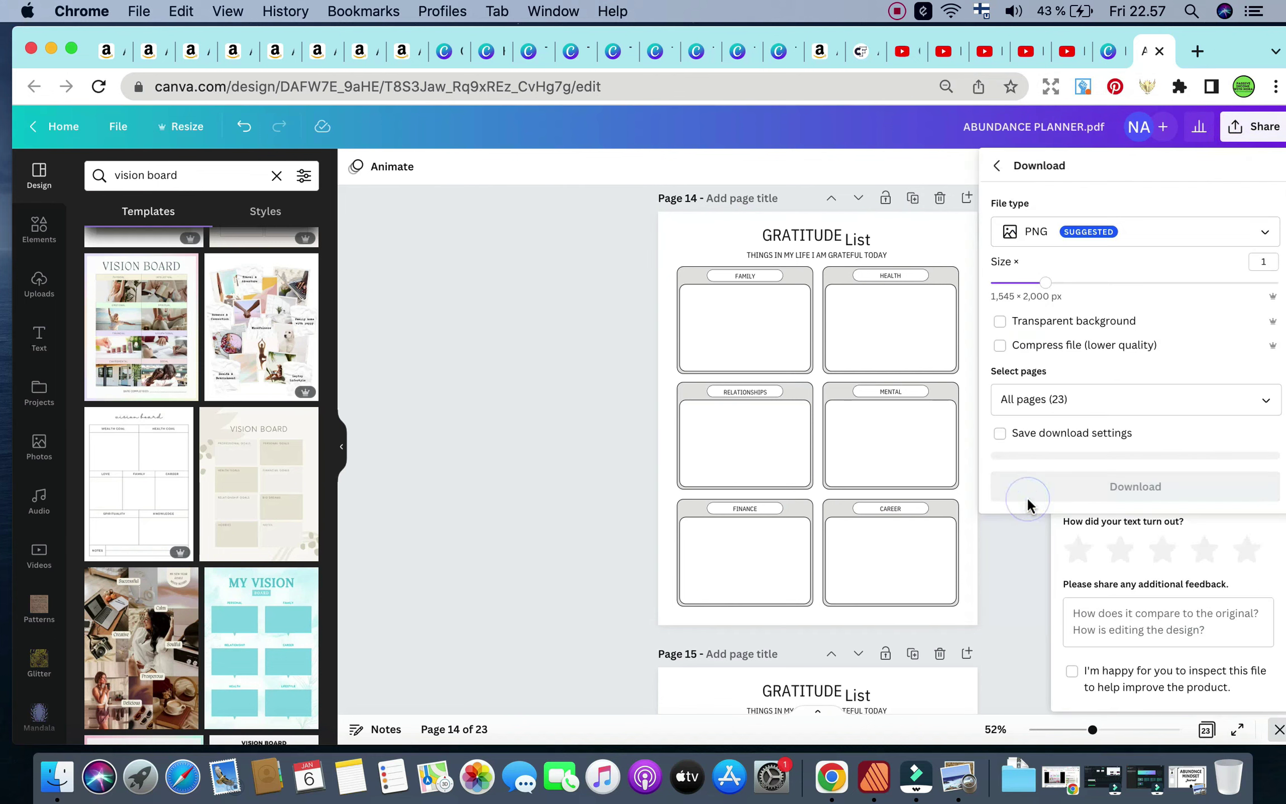
{"action": "left_click", "coordinate": [1050, 232]}
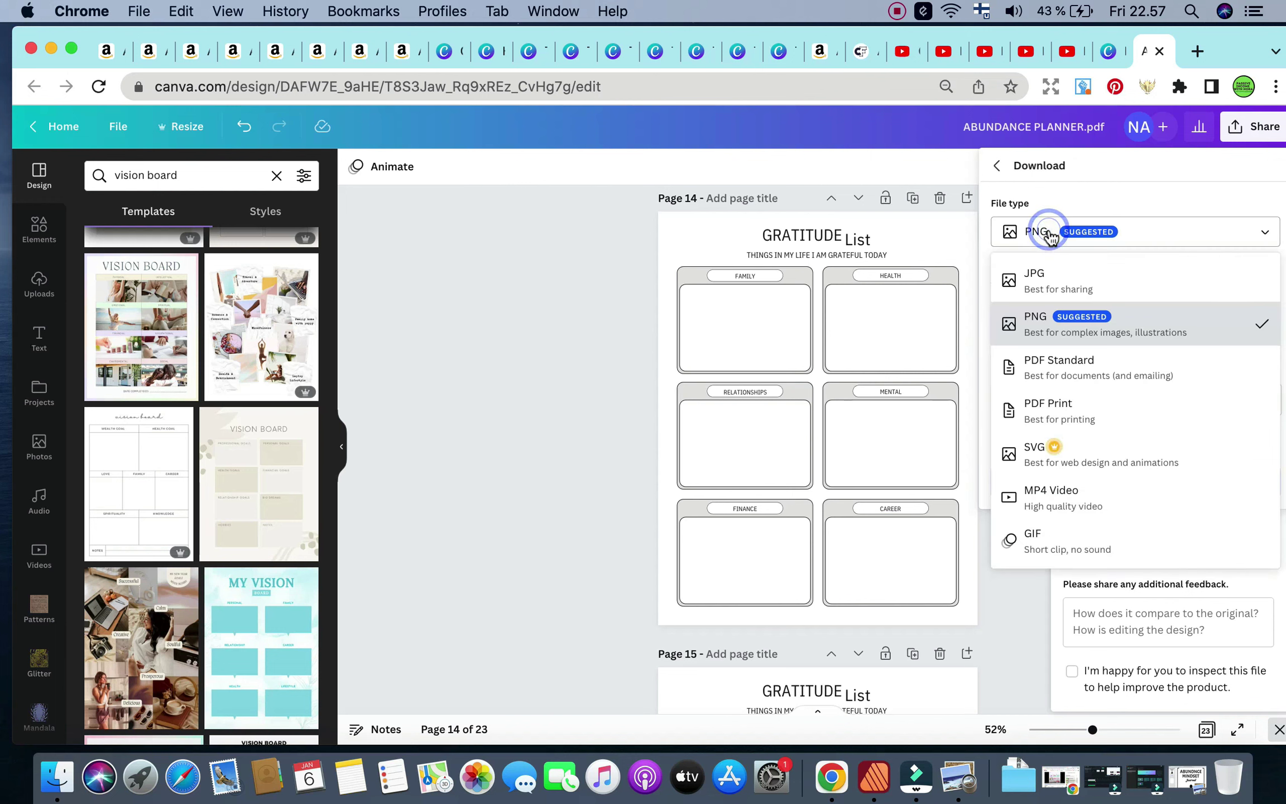
{"action": "left_click", "coordinate": [1195, 429]}
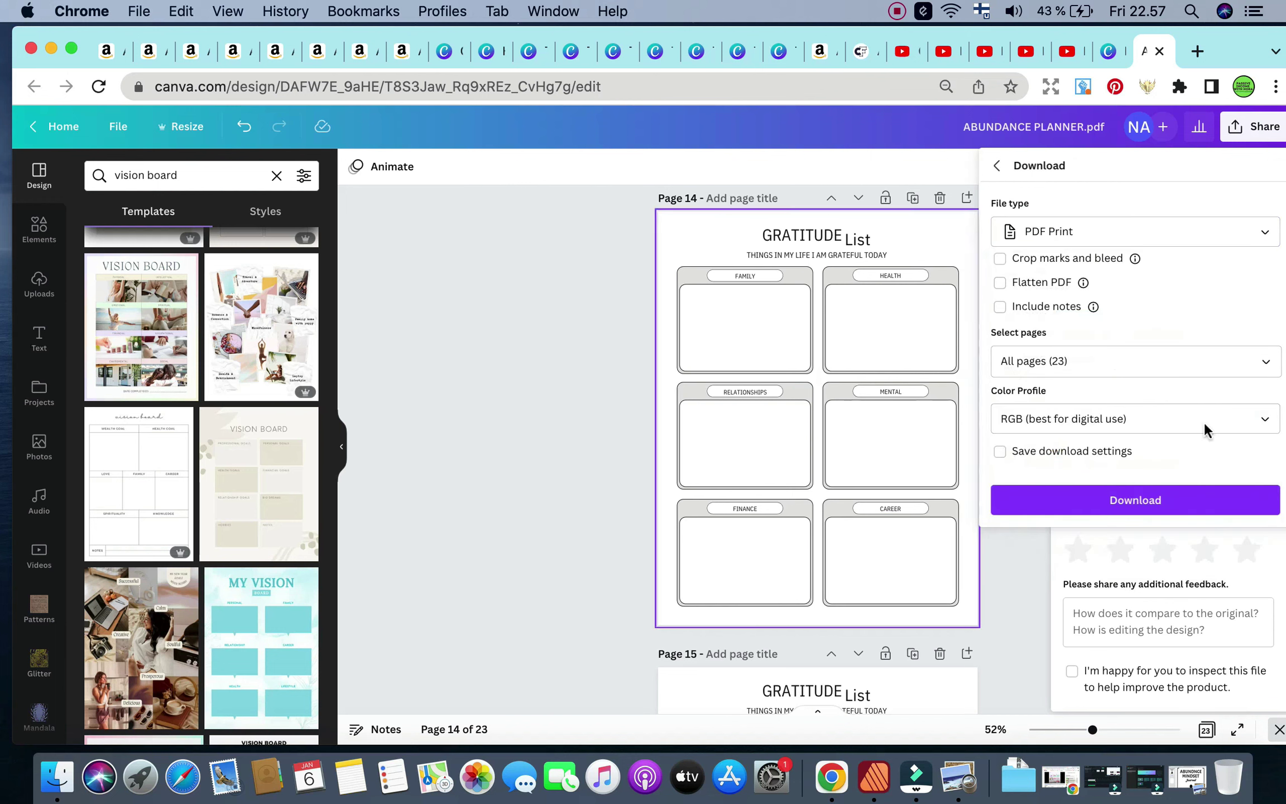
{"action": "left_click", "coordinate": [606, 279]}
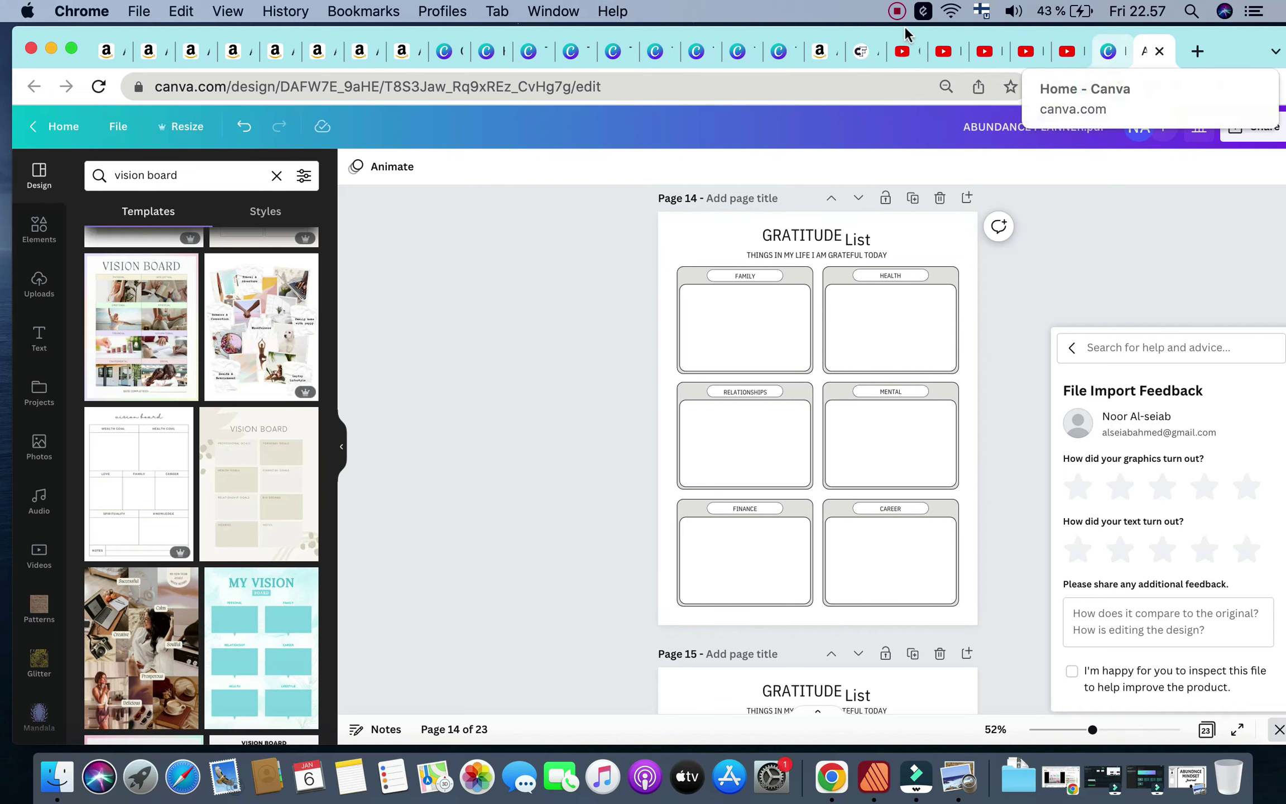
Step: Switch to the Creative Fabrica site and browse the KDP Interiors category of its graphics
{"action": "left_click", "coordinate": [861, 52]}
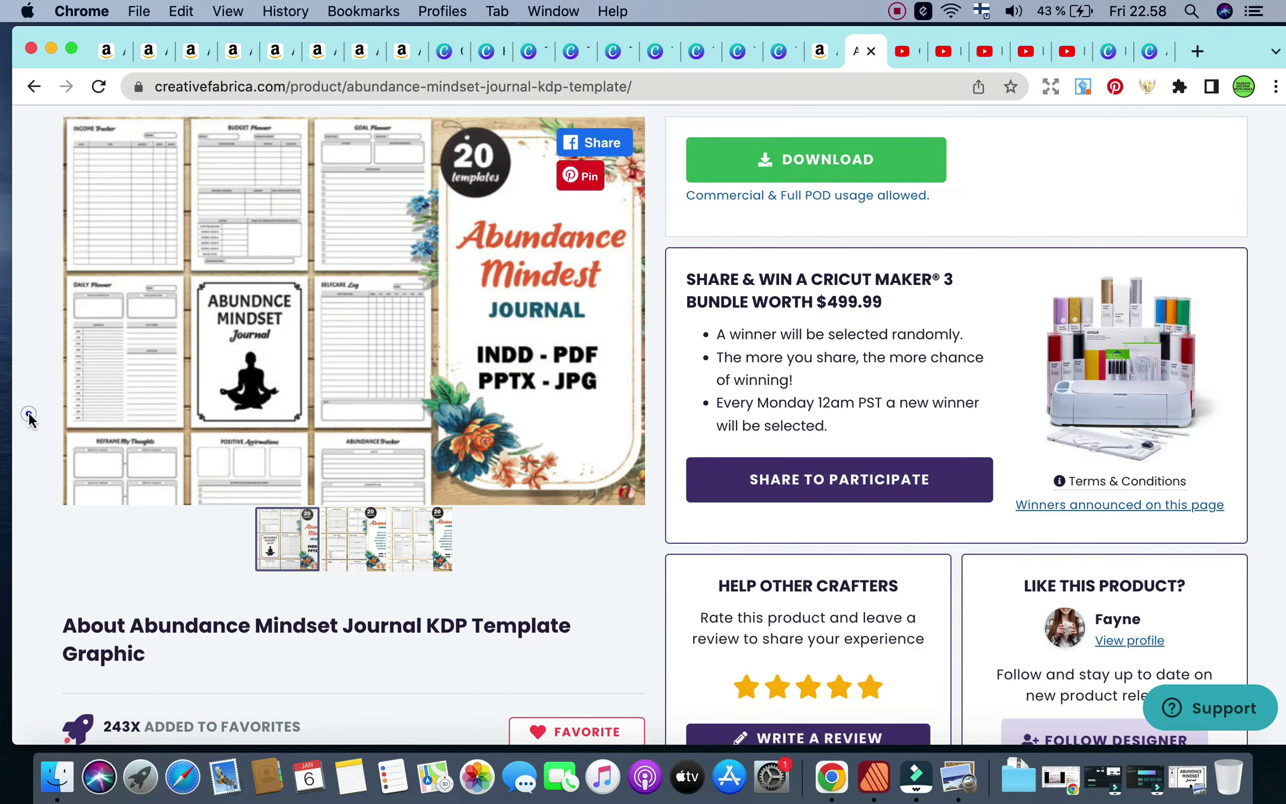
{"action": "scroll", "coordinate": [29, 417], "scroll_direction": "up", "scroll_amount": 5}
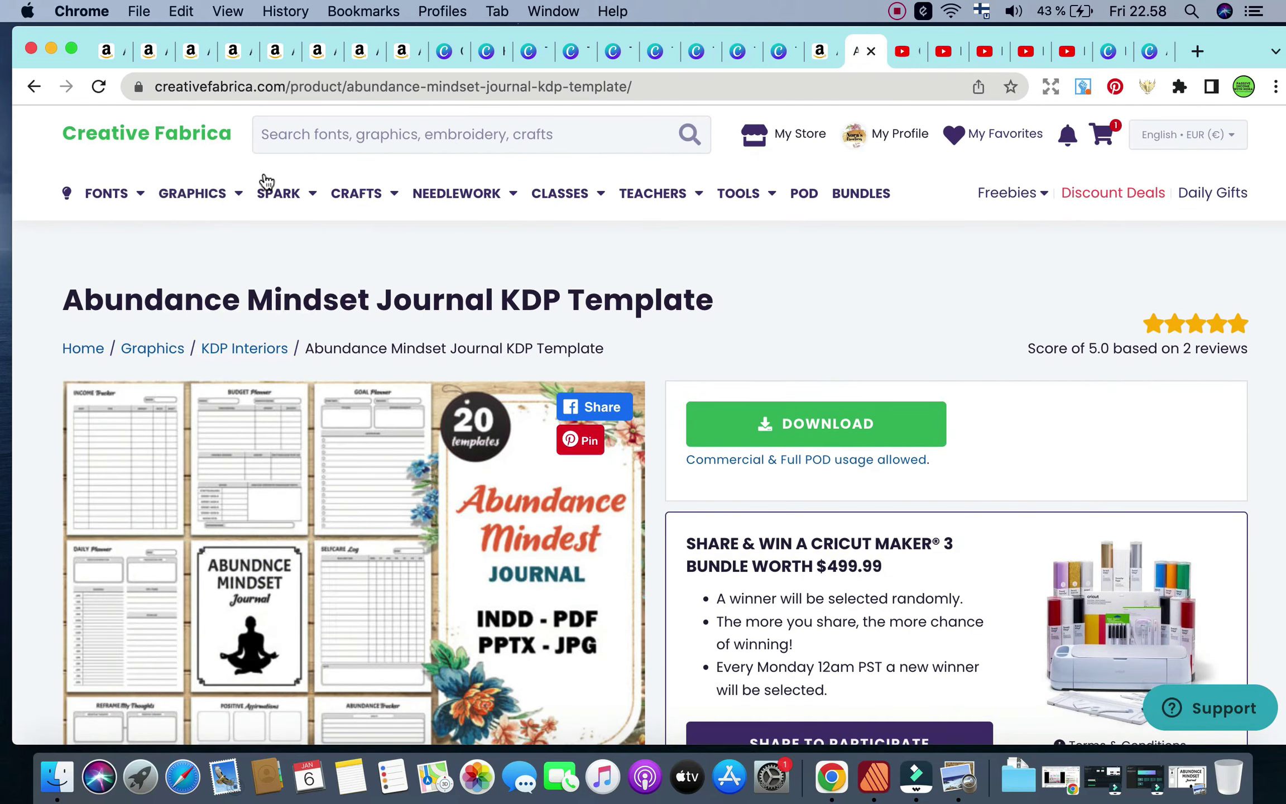
{"action": "mouse_move", "coordinate": [249, 200]}
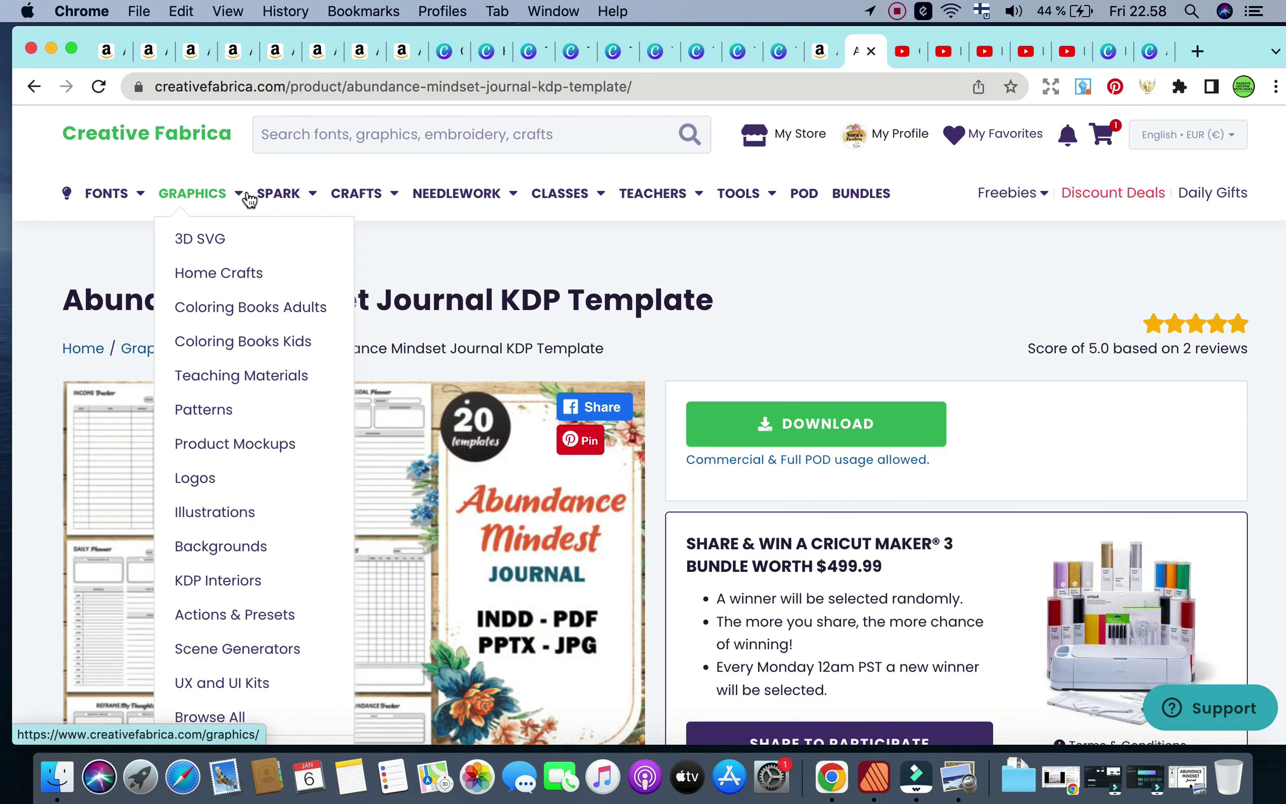
{"action": "left_click", "coordinate": [184, 126]}
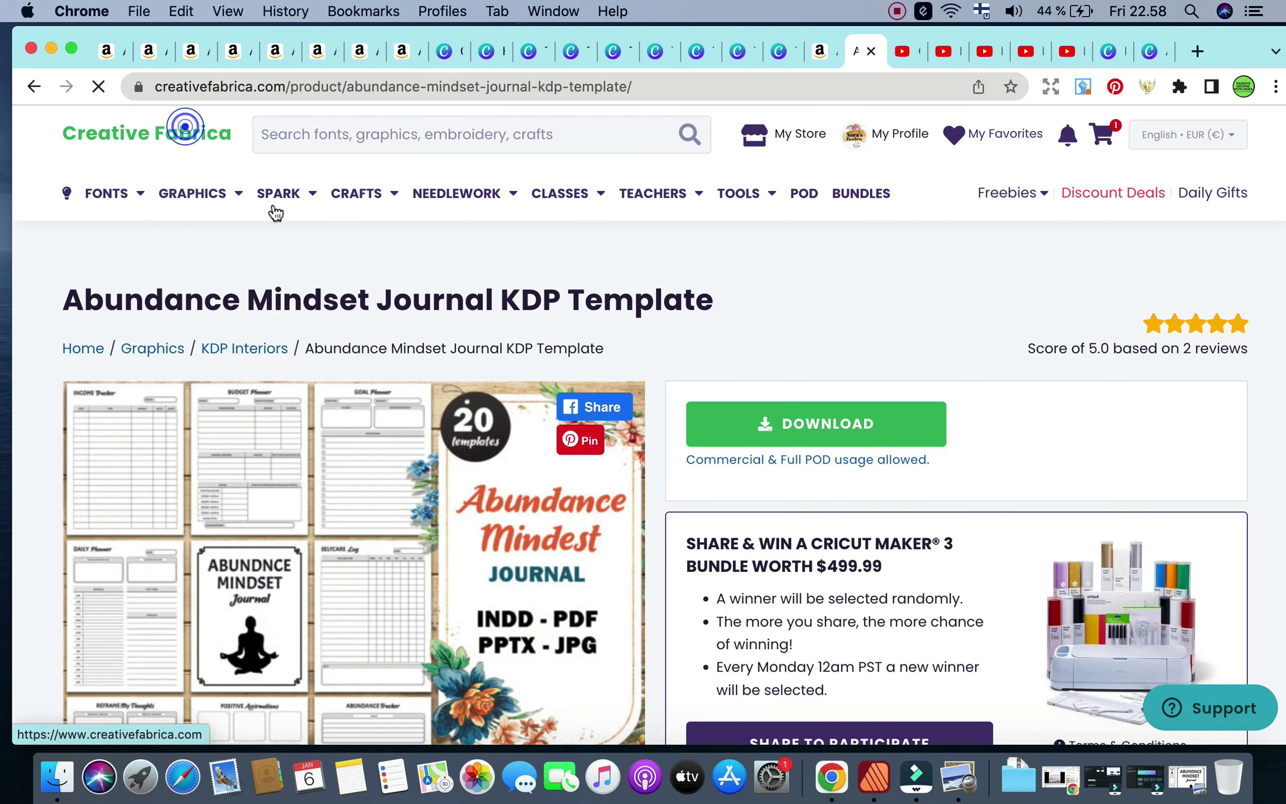
{"action": "mouse_move", "coordinate": [198, 205]}
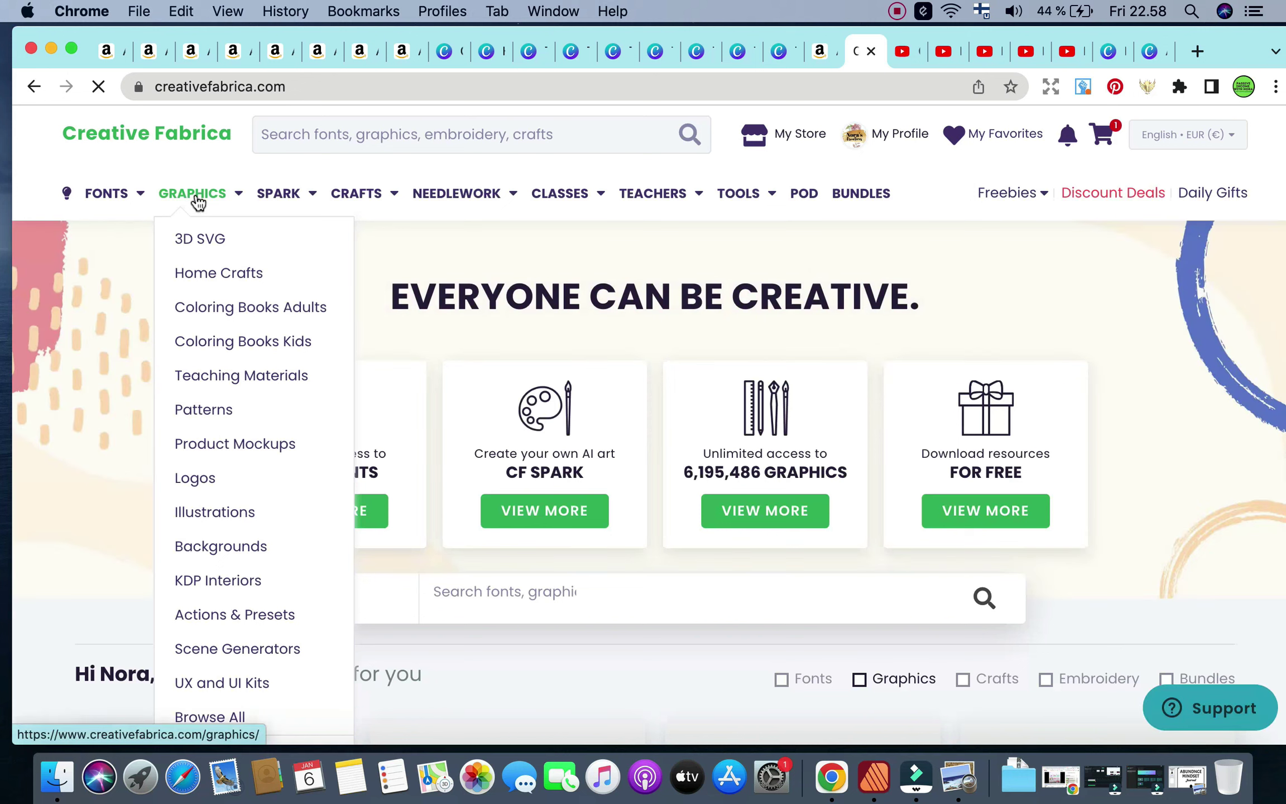
{"action": "left_click", "coordinate": [235, 582]}
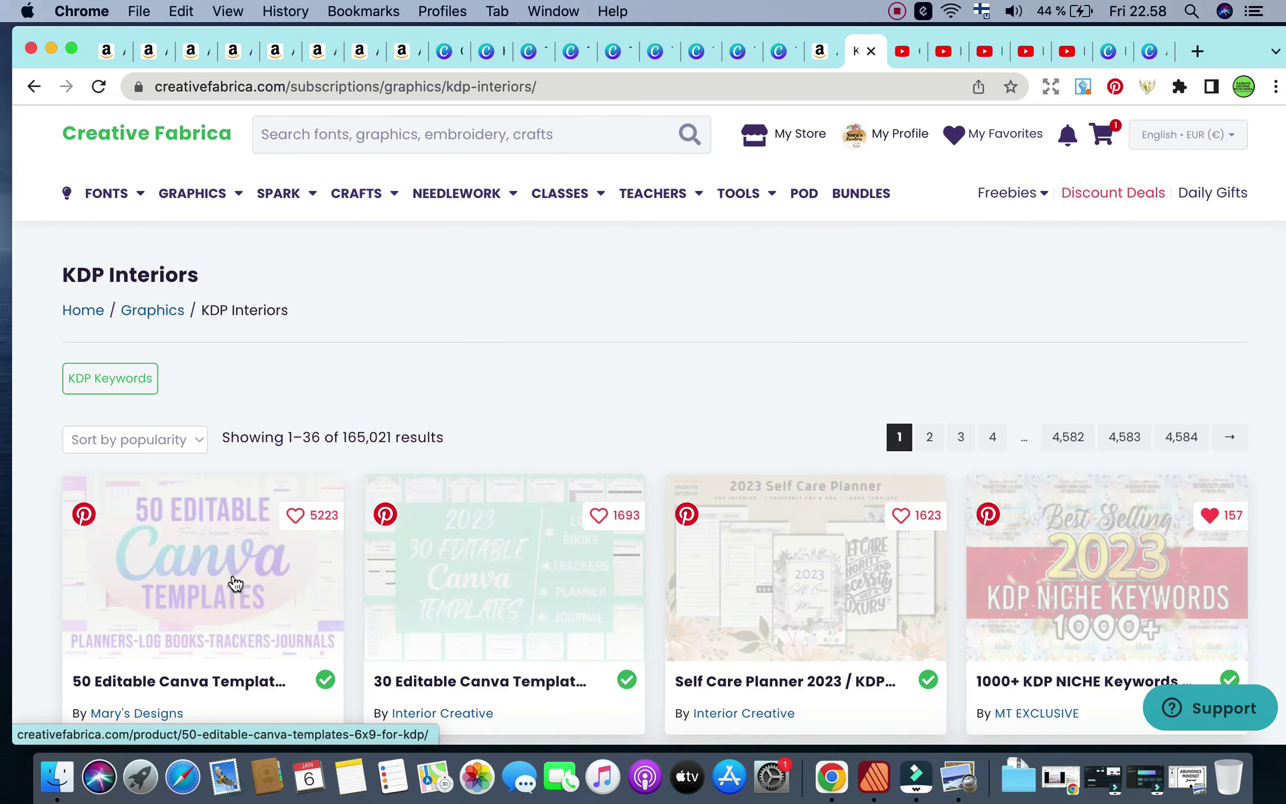
{"action": "scroll", "coordinate": [235, 582], "scroll_direction": "down", "scroll_amount": 3}
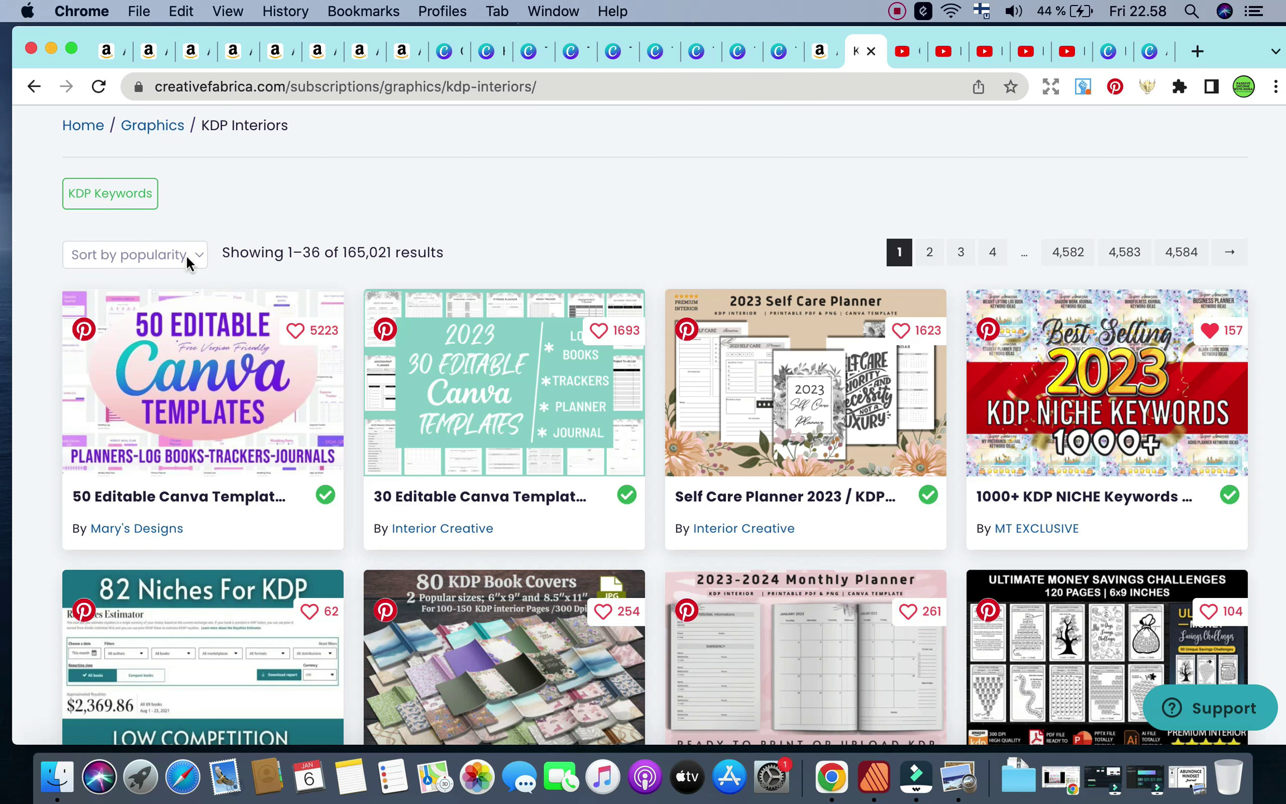
Step: Examine the product page of "30 Editable Canva Templates / KDP 2023", including its favorites figure, and return to the KDP Interiors listing
{"action": "left_click", "coordinate": [546, 467]}
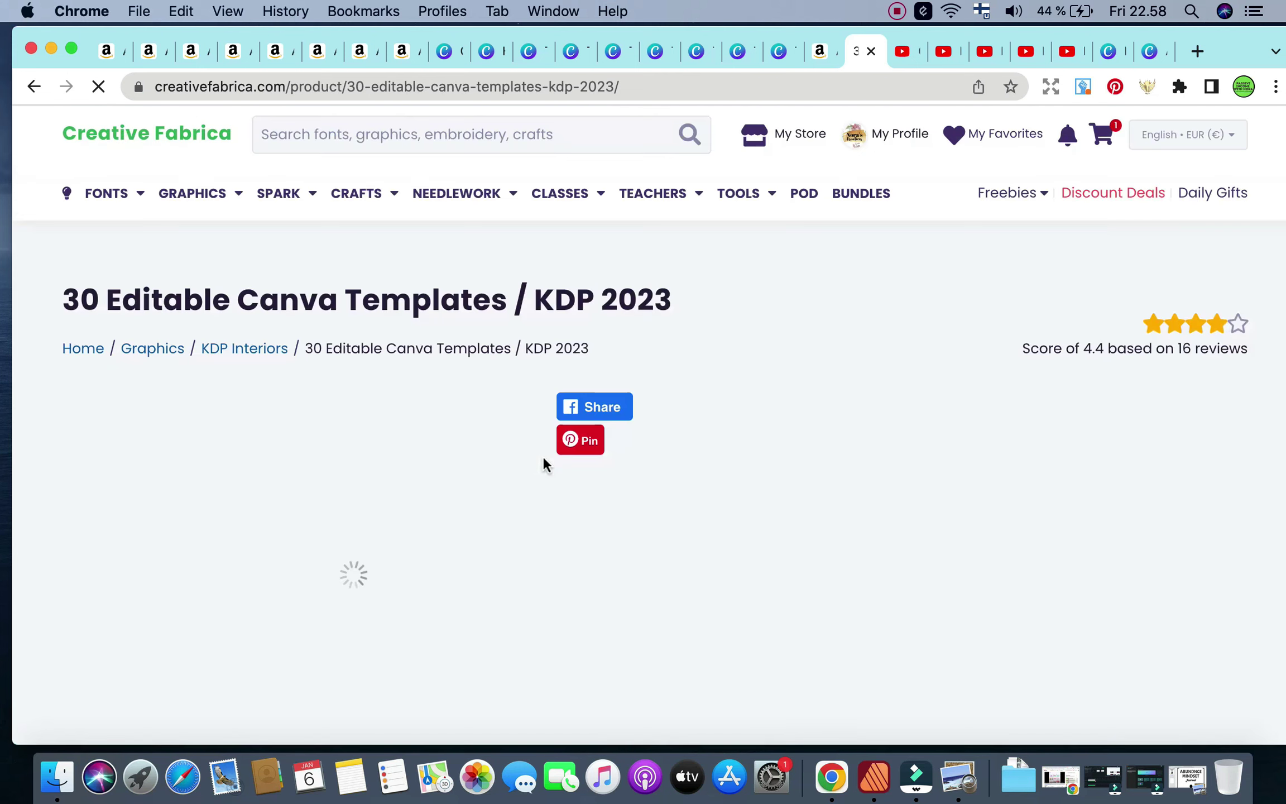
{"action": "scroll", "coordinate": [339, 543], "scroll_direction": "down", "scroll_amount": 5}
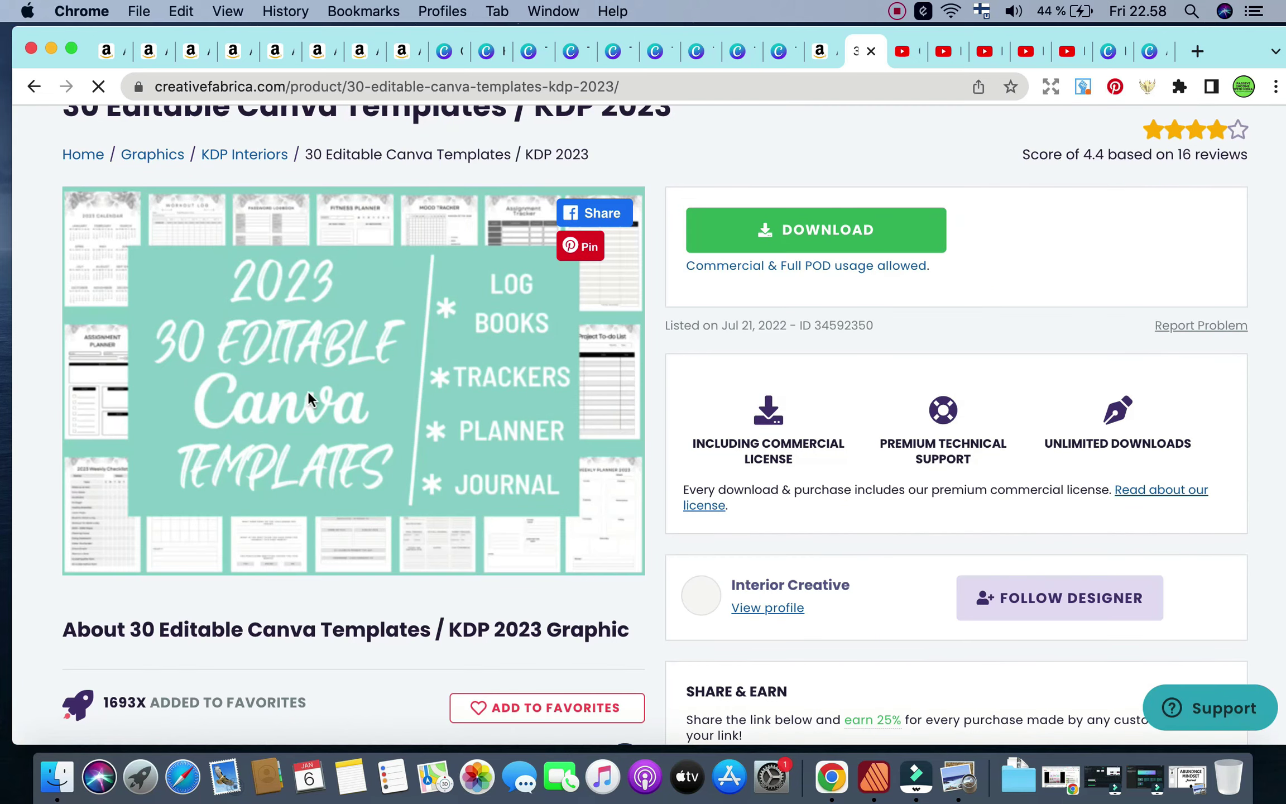
{"action": "scroll", "coordinate": [307, 394], "scroll_direction": "down", "scroll_amount": 10}
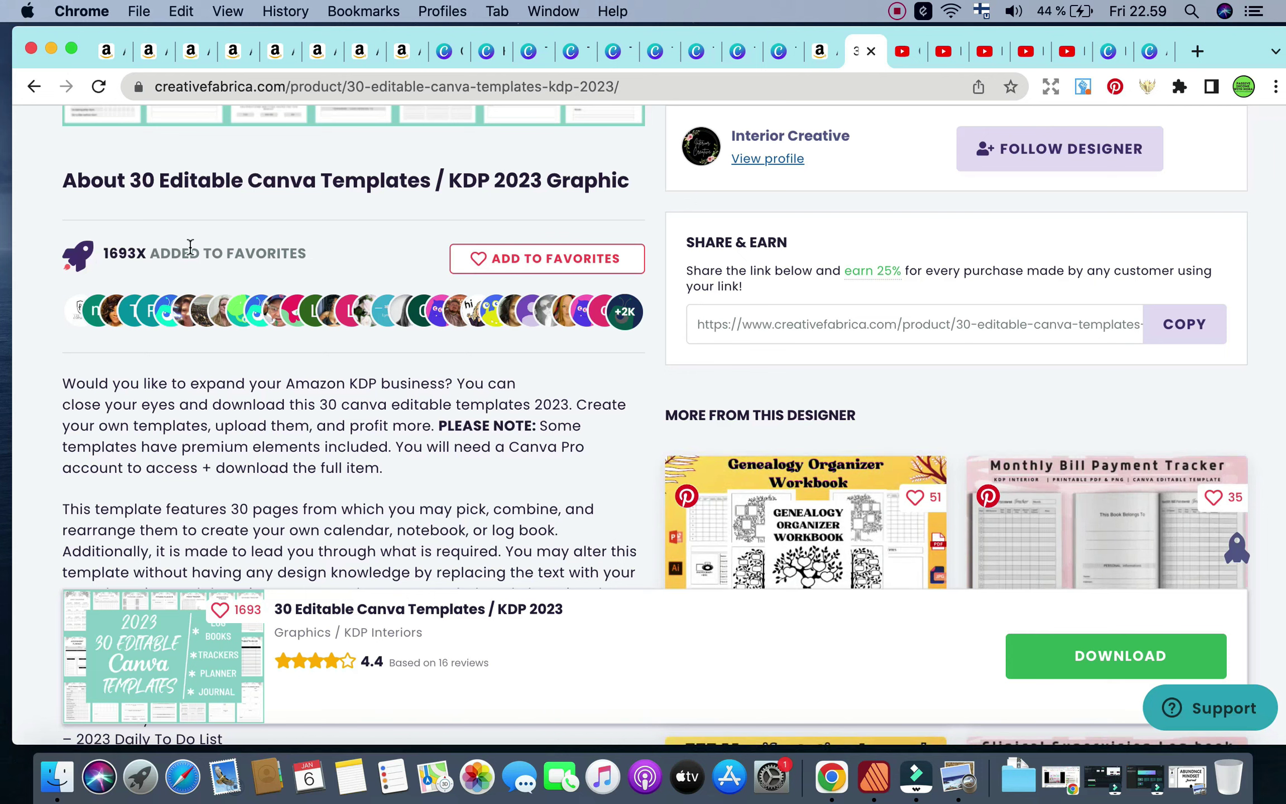
{"action": "left_click_drag", "start_coordinate": [146, 253], "coordinate": [343, 264]}
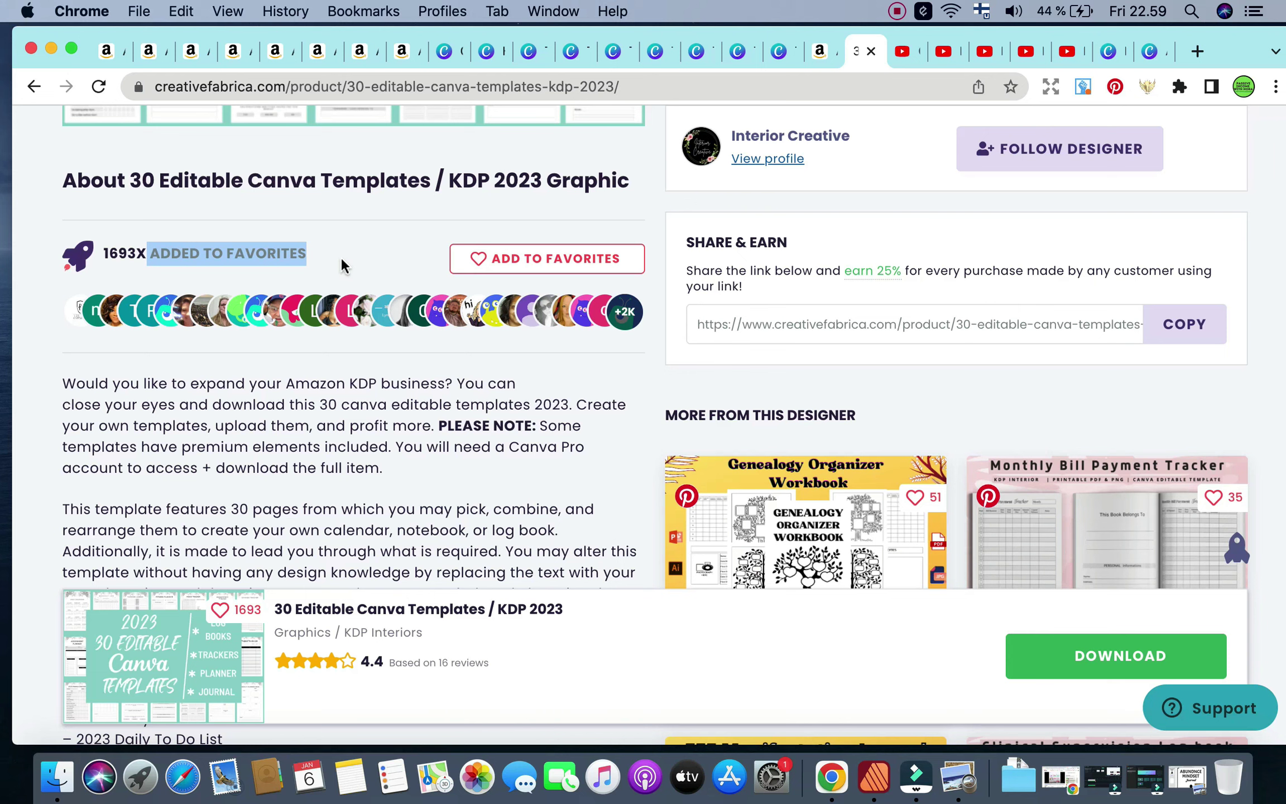
{"action": "left_click", "coordinate": [34, 86]}
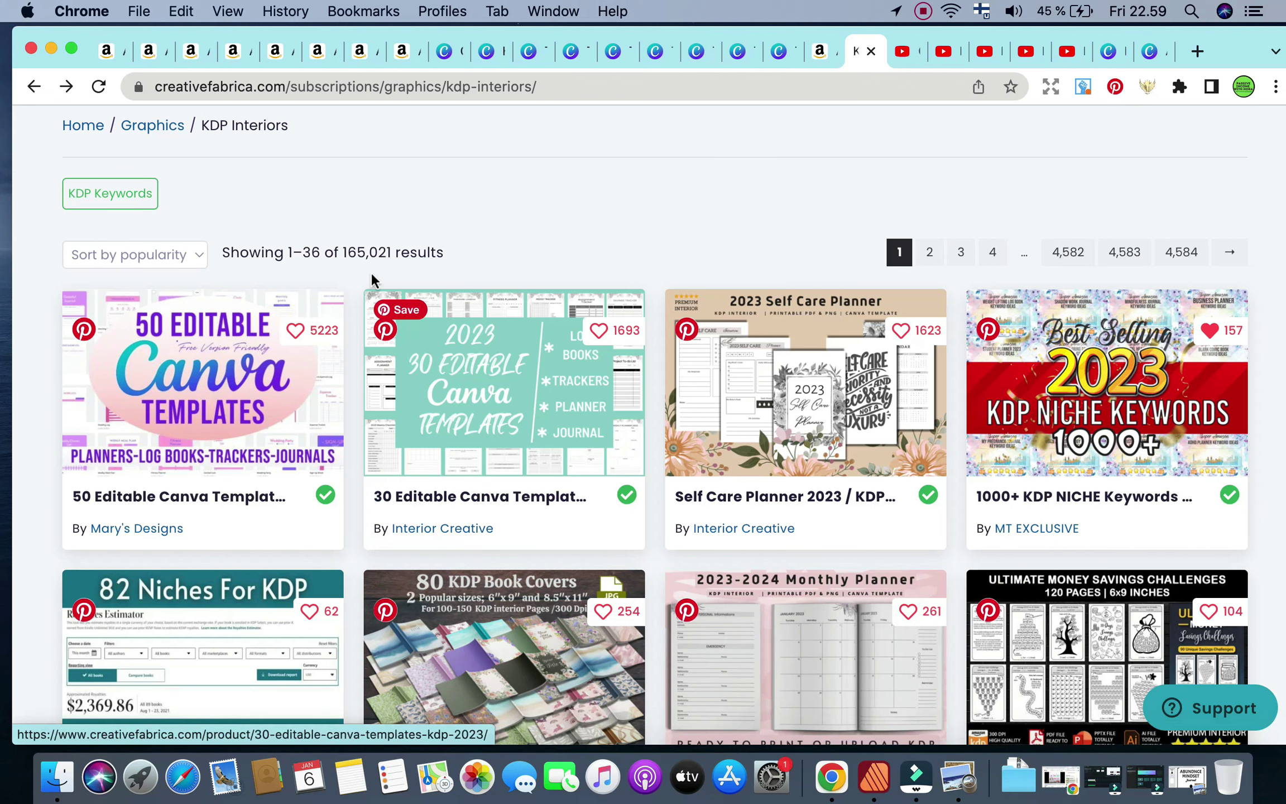
Step: Sort the KDP Interiors listing by latest and look over the newest products
{"action": "left_click", "coordinate": [168, 254]}
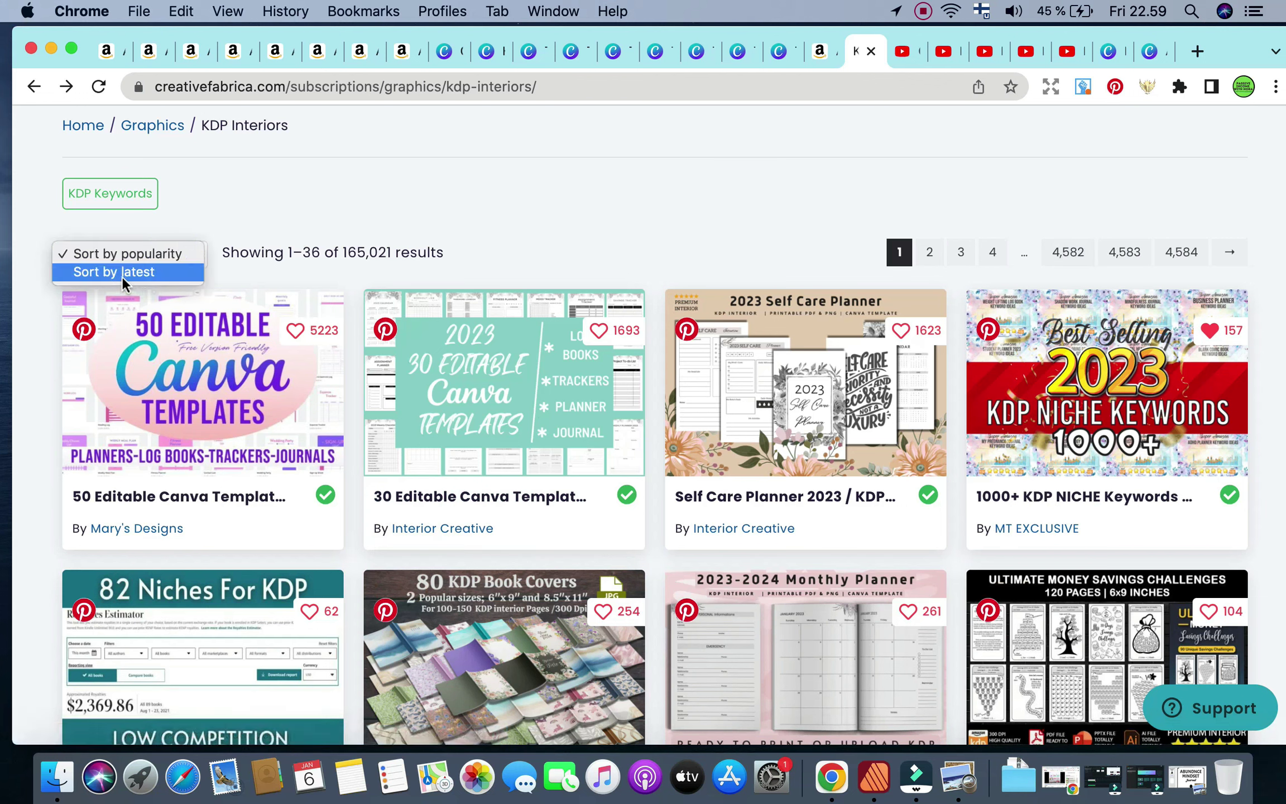
{"action": "left_click", "coordinate": [154, 271]}
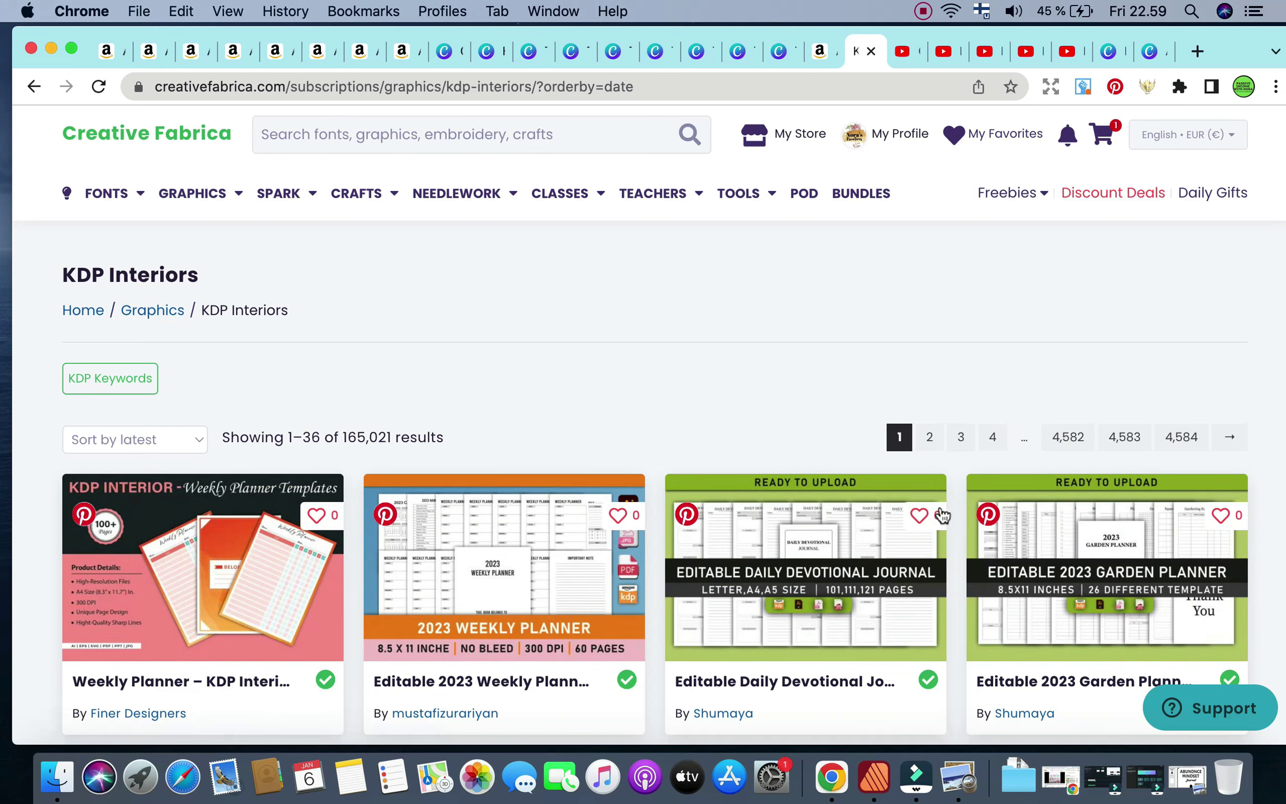
{"action": "scroll", "coordinate": [942, 516], "scroll_direction": "down", "scroll_amount": 4}
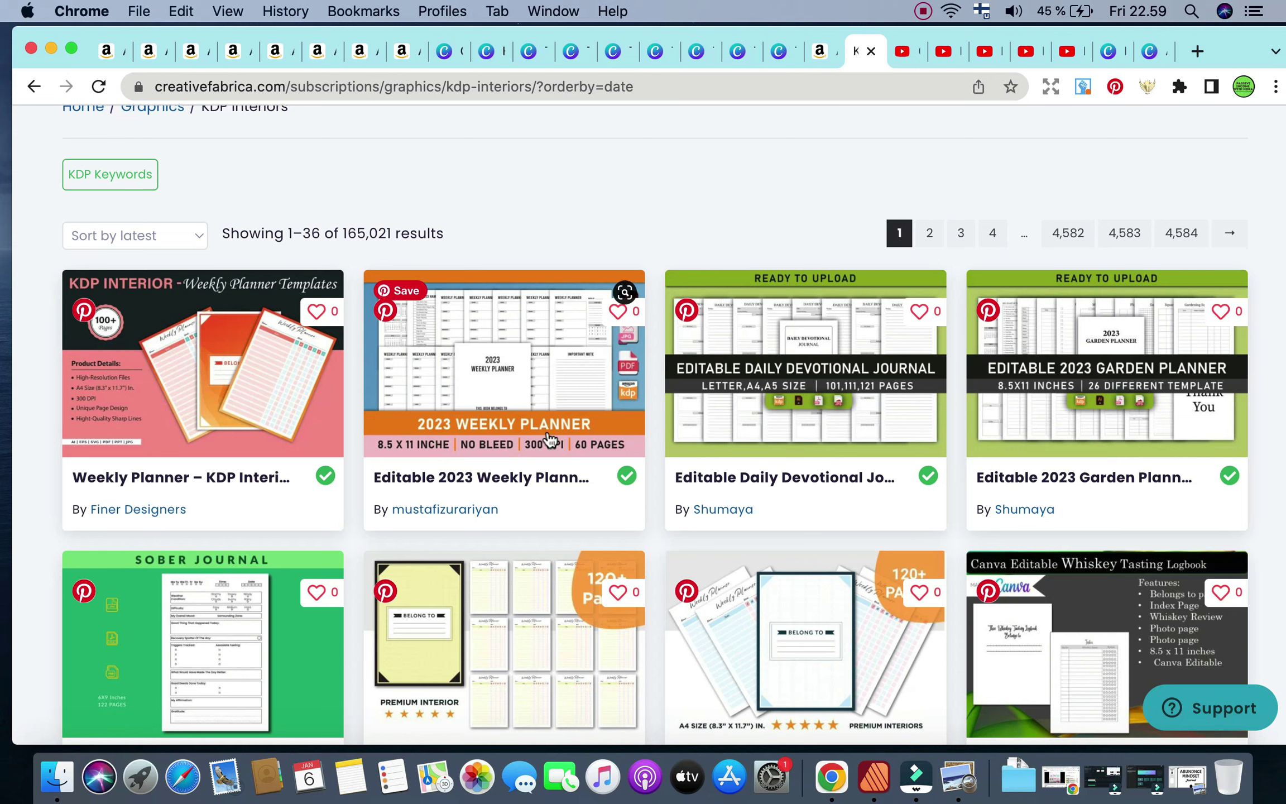
{"action": "scroll", "coordinate": [765, 413], "scroll_direction": "down", "scroll_amount": 5}
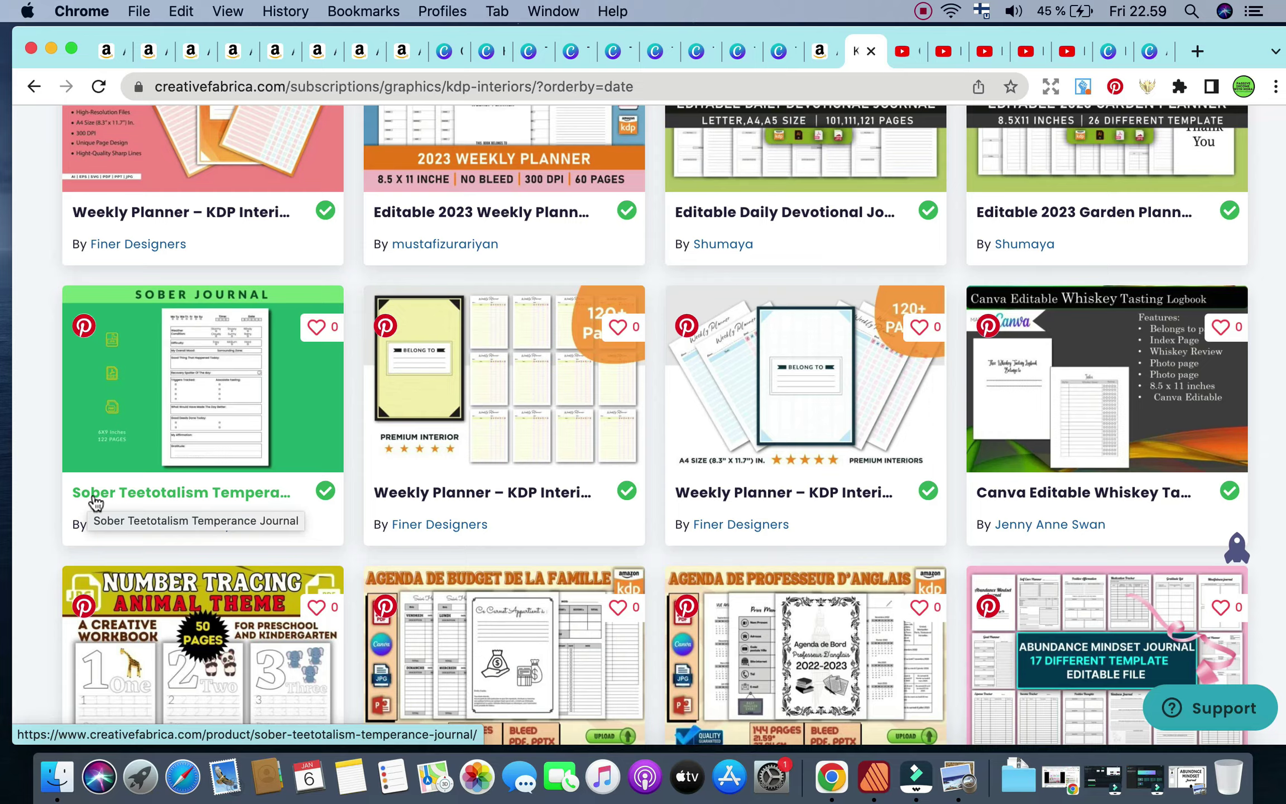
{"action": "scroll", "coordinate": [95, 502], "scroll_direction": "down", "scroll_amount": 2}
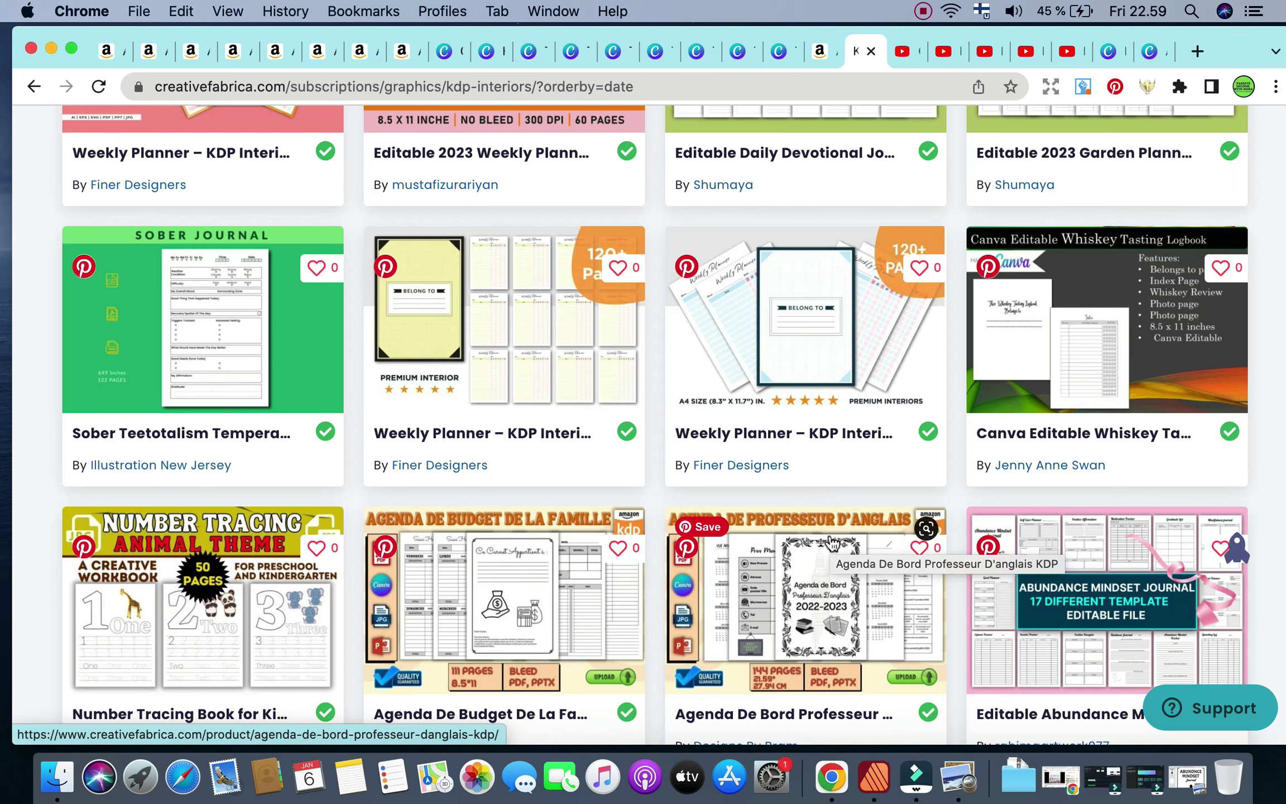
{"action": "scroll", "coordinate": [832, 541], "scroll_direction": "up", "scroll_amount": 5}
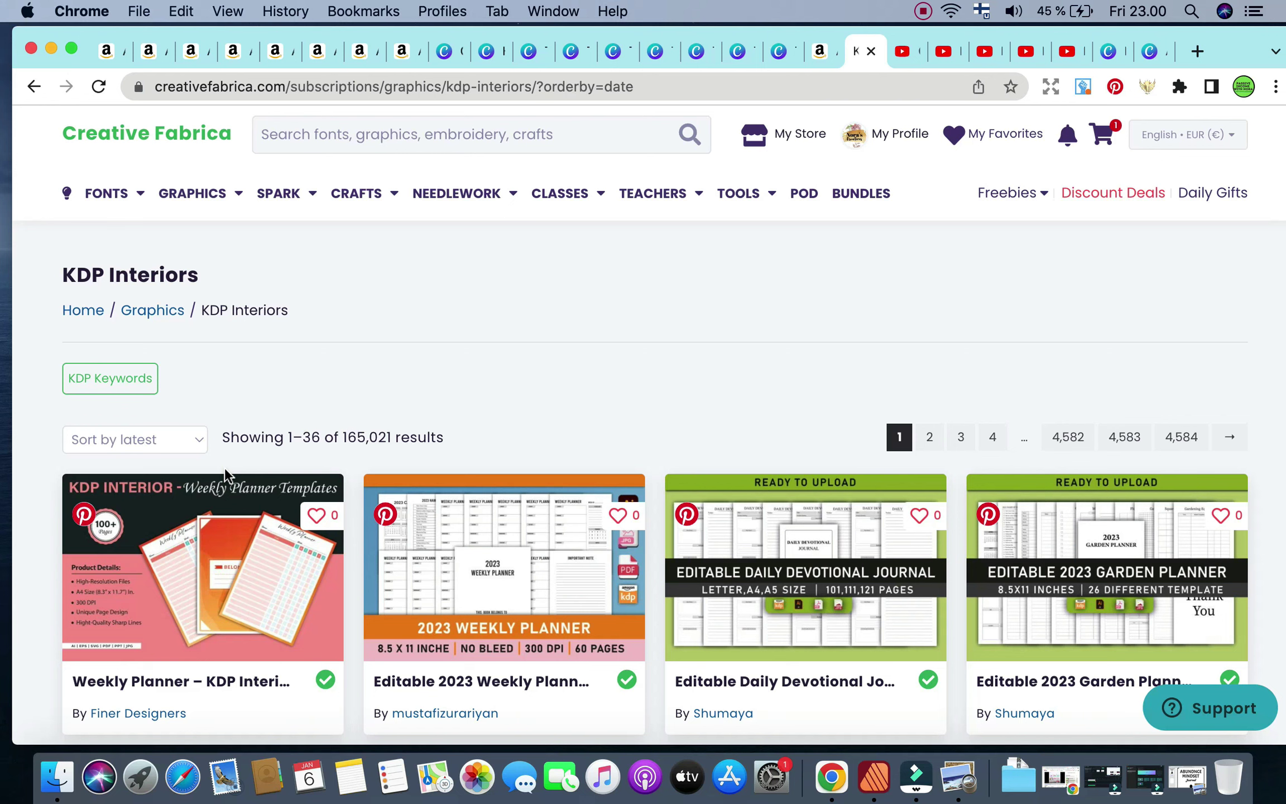
Step: Open the Sober Teetotalism Temperance Journal product in a new tab while staying on the listing
{"action": "scroll", "coordinate": [224, 467], "scroll_direction": "down", "scroll_amount": 4}
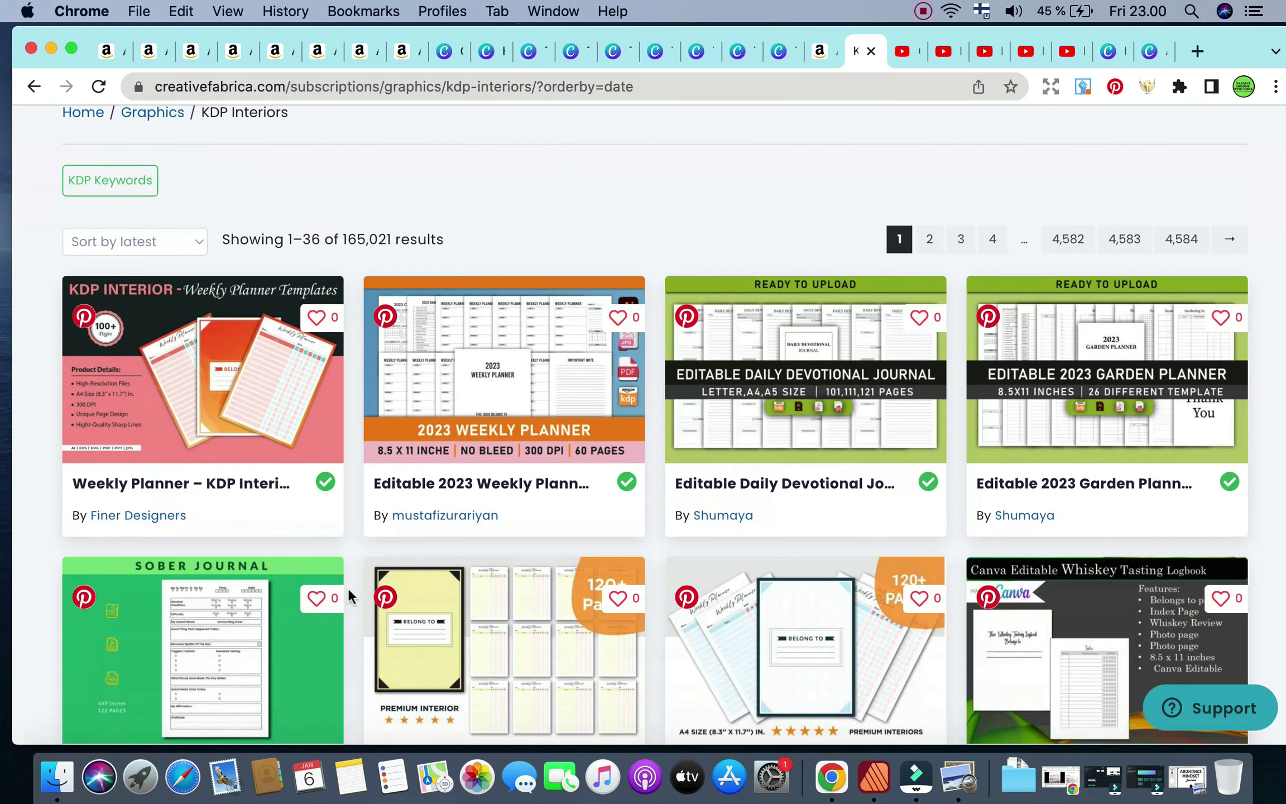
{"action": "scroll", "coordinate": [246, 558], "scroll_direction": "down", "scroll_amount": 2}
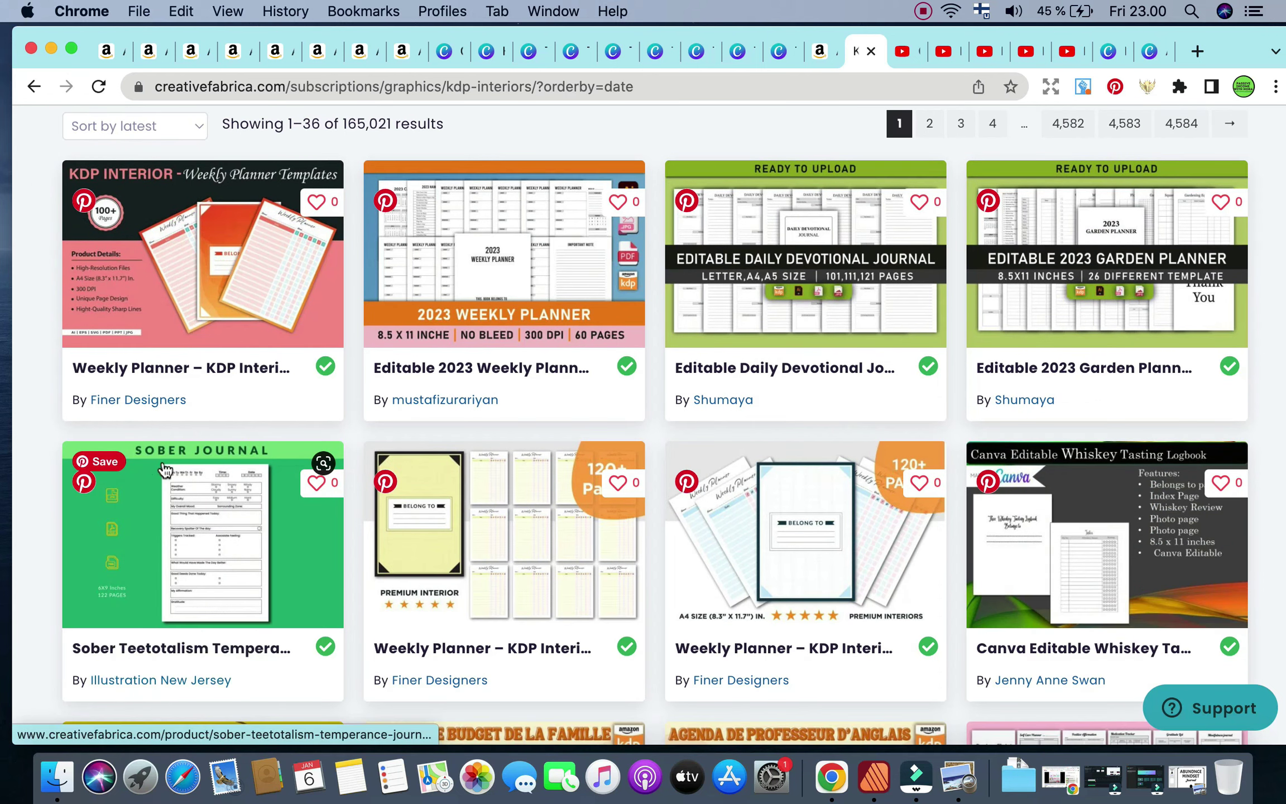
{"action": "right_click", "coordinate": [217, 581]}
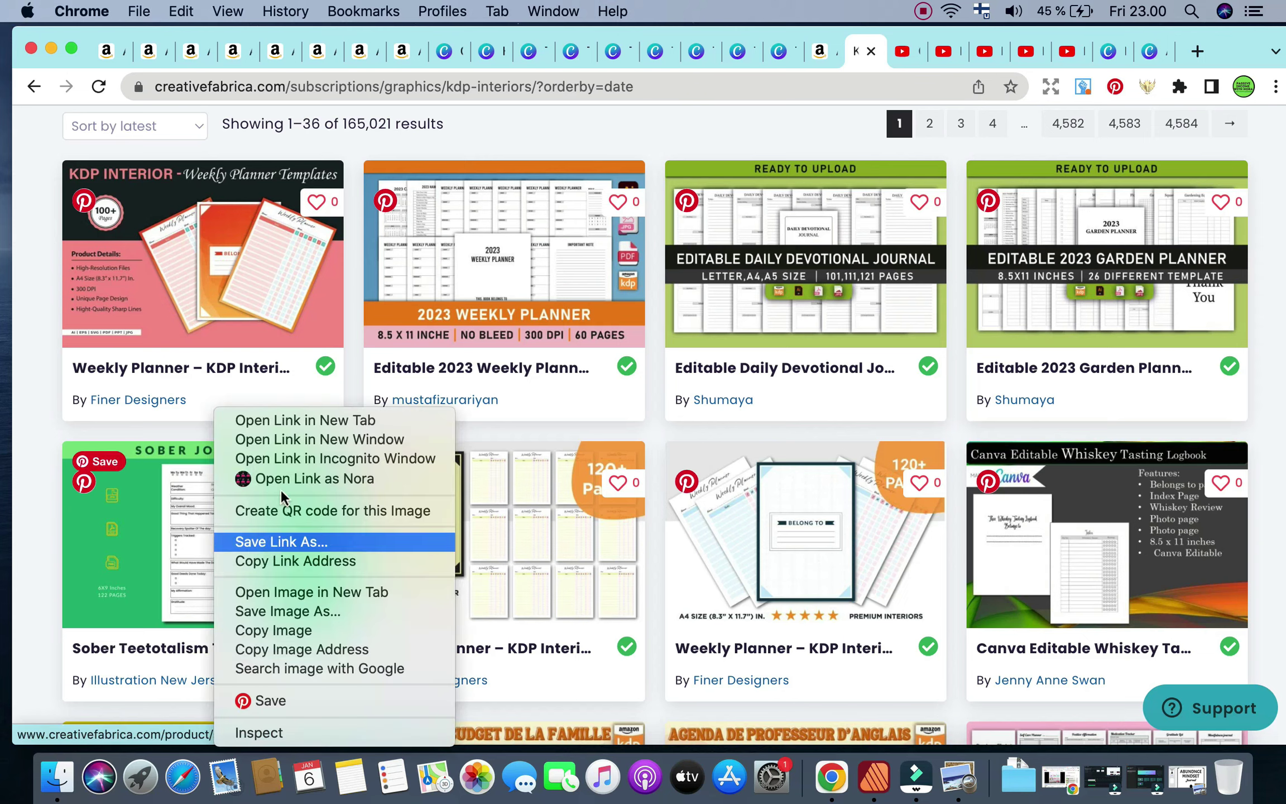
{"action": "left_click", "coordinate": [291, 426]}
Step: Browse further through the latest KDP interiors and open the Canva Editable Diamond Painting Log Book product
{"action": "scroll", "coordinate": [575, 634], "scroll_direction": "down", "scroll_amount": 3}
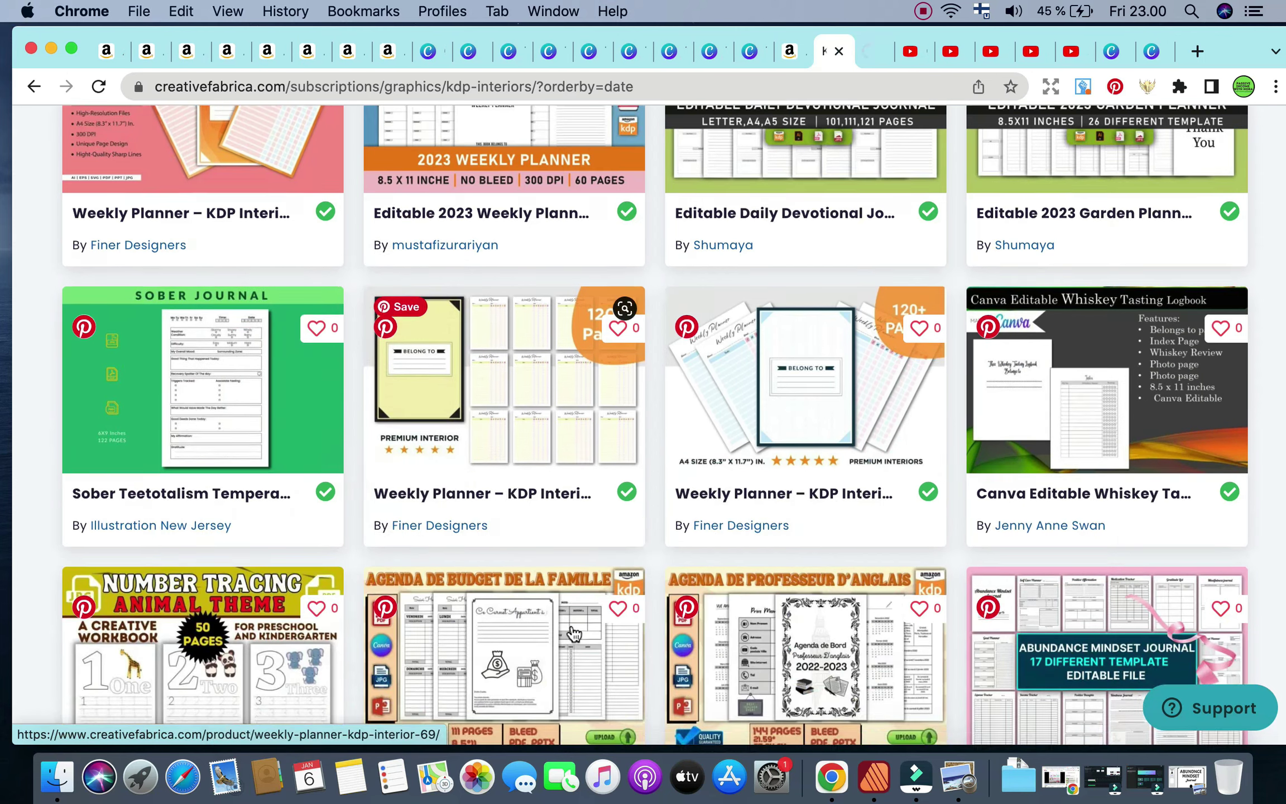
{"action": "scroll", "coordinate": [814, 471], "scroll_direction": "down", "scroll_amount": 2}
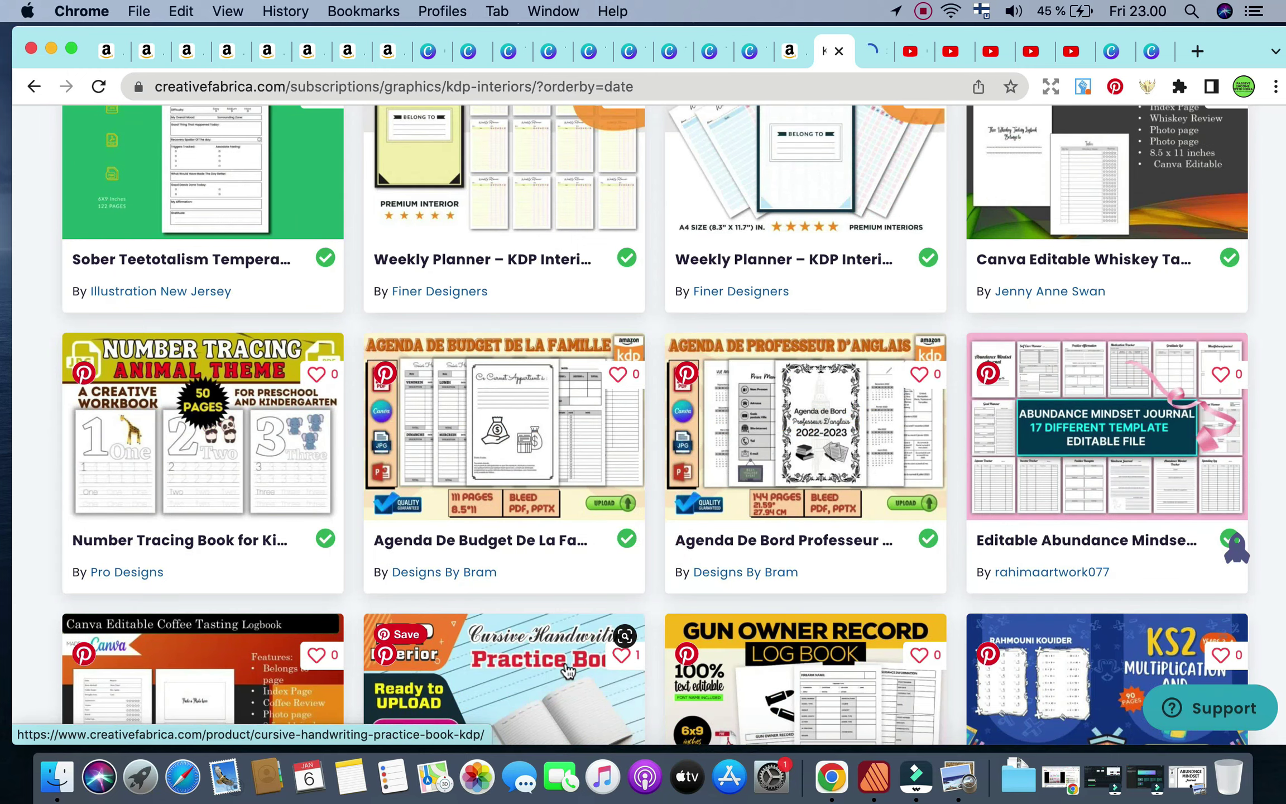
{"action": "scroll", "coordinate": [567, 670], "scroll_direction": "down", "scroll_amount": 3}
{"action": "scroll", "coordinate": [565, 660], "scroll_direction": "down", "scroll_amount": 2}
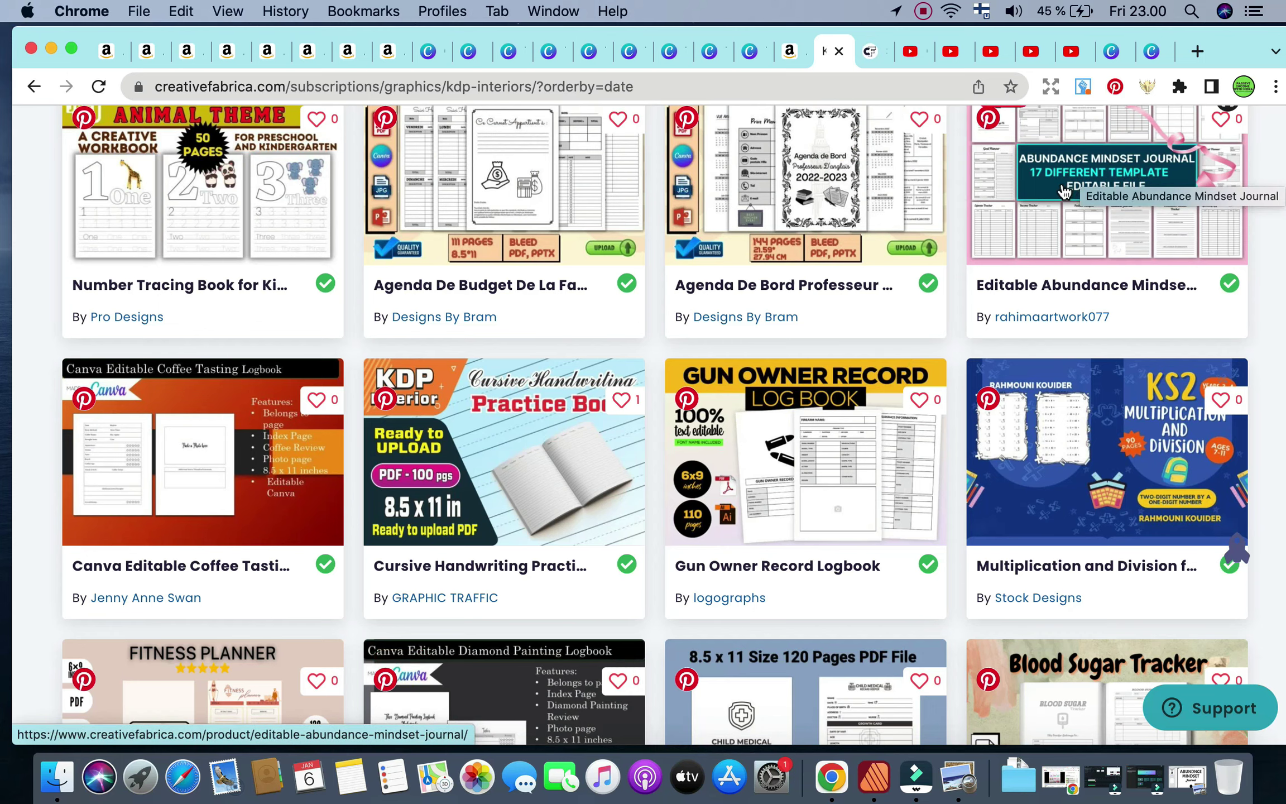
{"action": "scroll", "coordinate": [1111, 472], "scroll_direction": "down", "scroll_amount": 1}
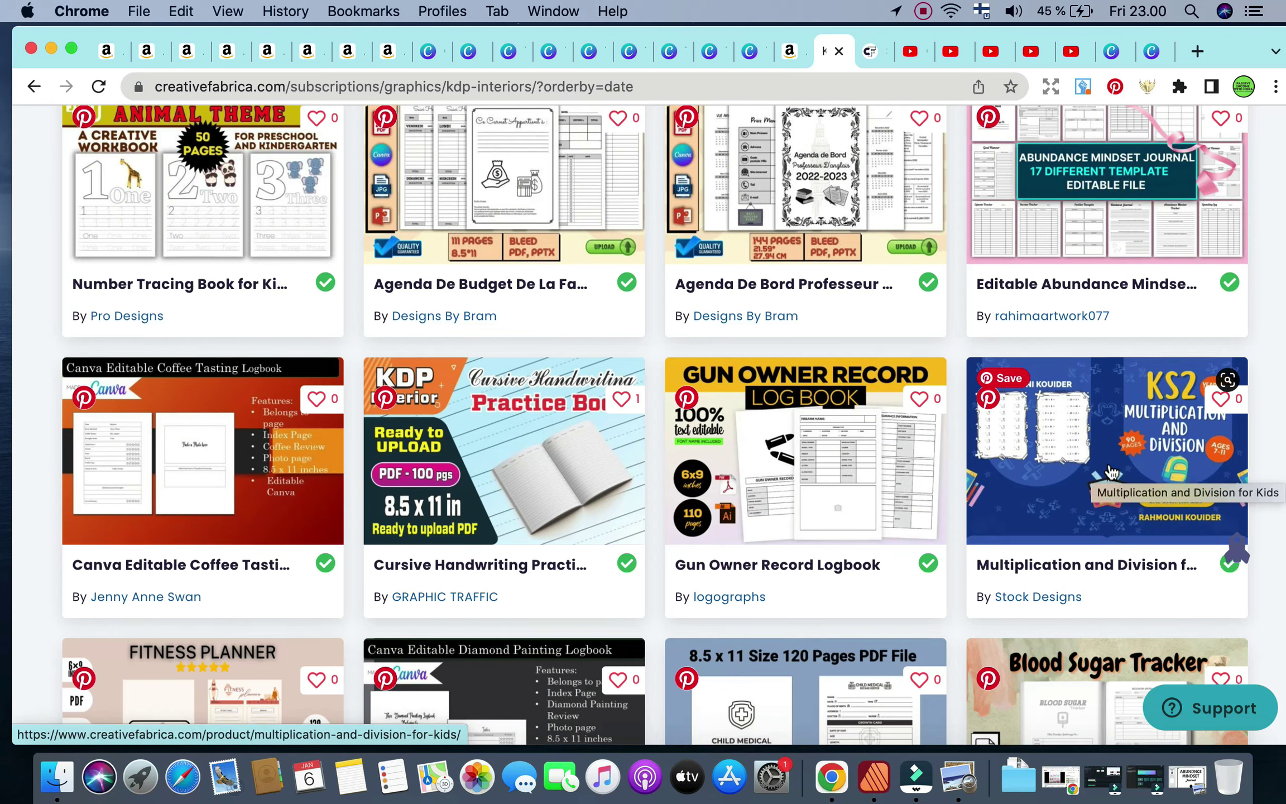
{"action": "scroll", "coordinate": [1111, 472], "scroll_direction": "down", "scroll_amount": 5}
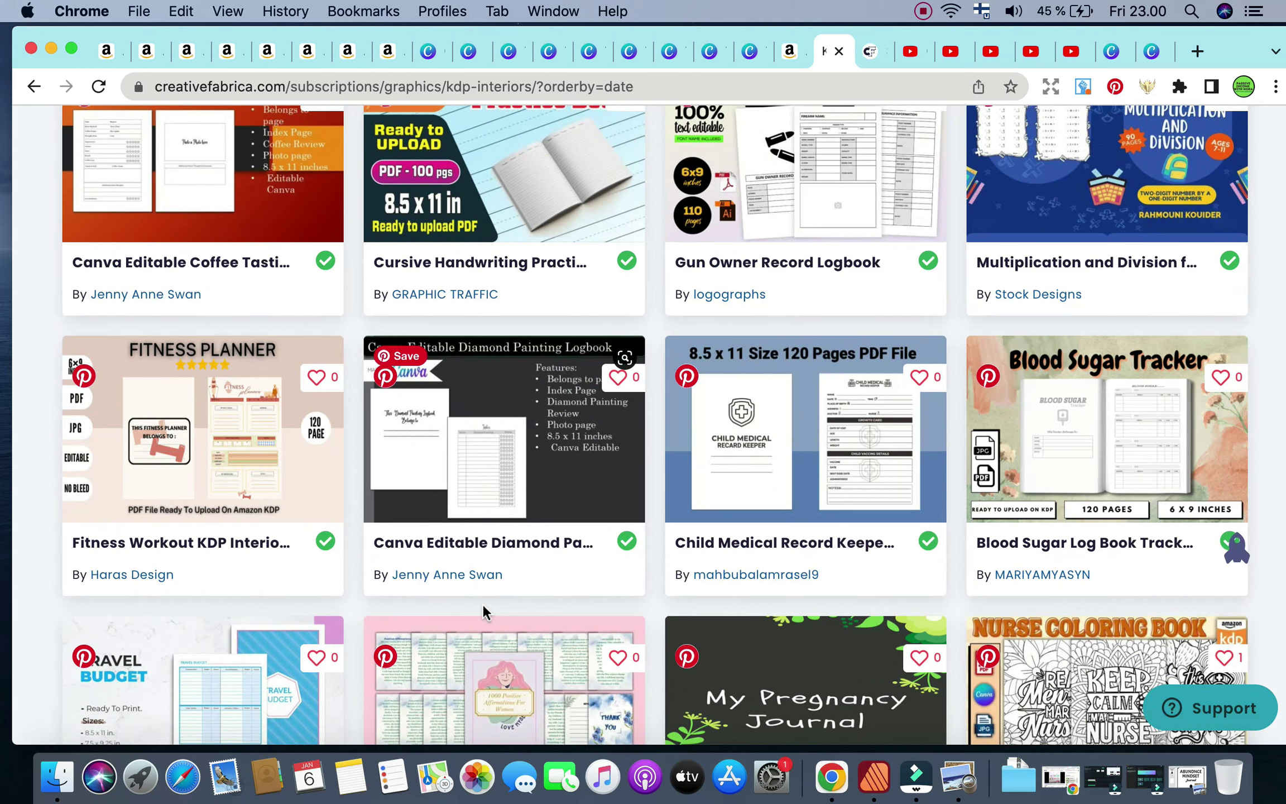
{"action": "scroll", "coordinate": [483, 612], "scroll_direction": "down", "scroll_amount": 1}
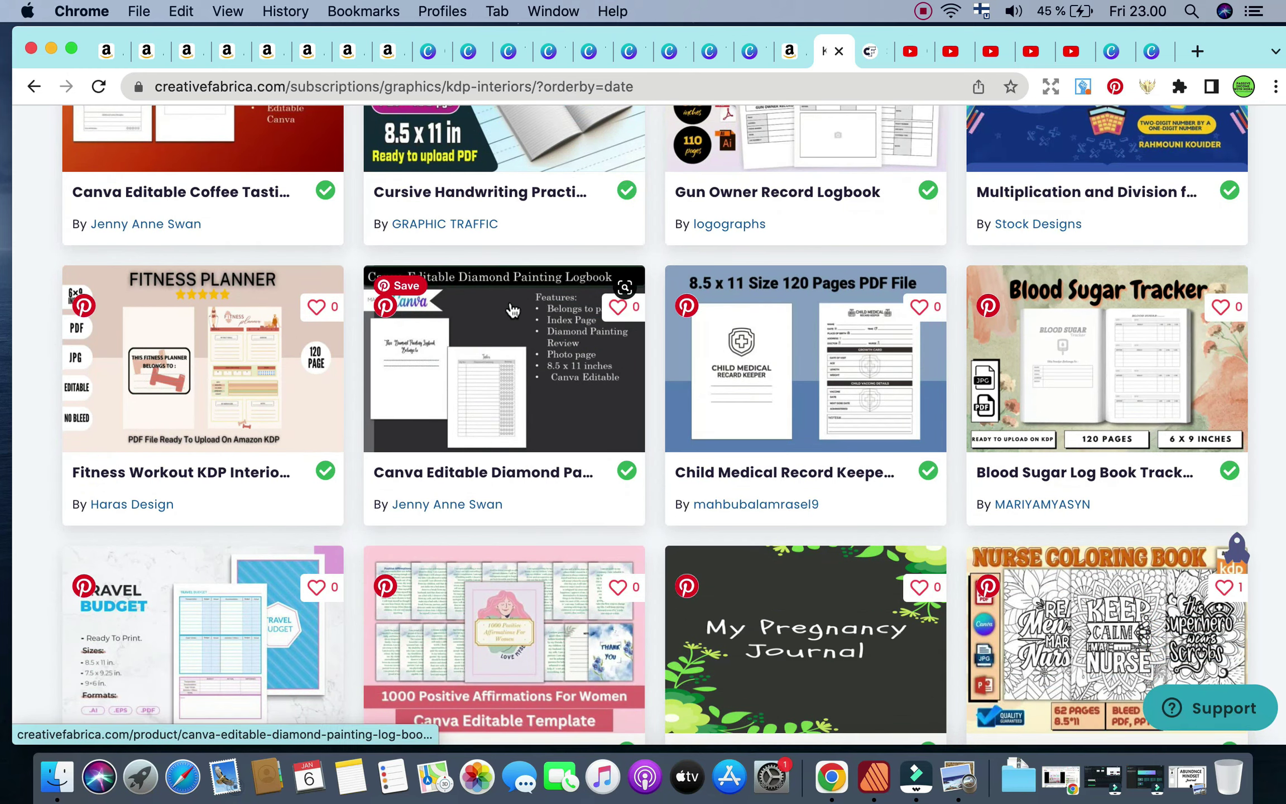
{"action": "scroll", "coordinate": [671, 496], "scroll_direction": "down", "scroll_amount": 1}
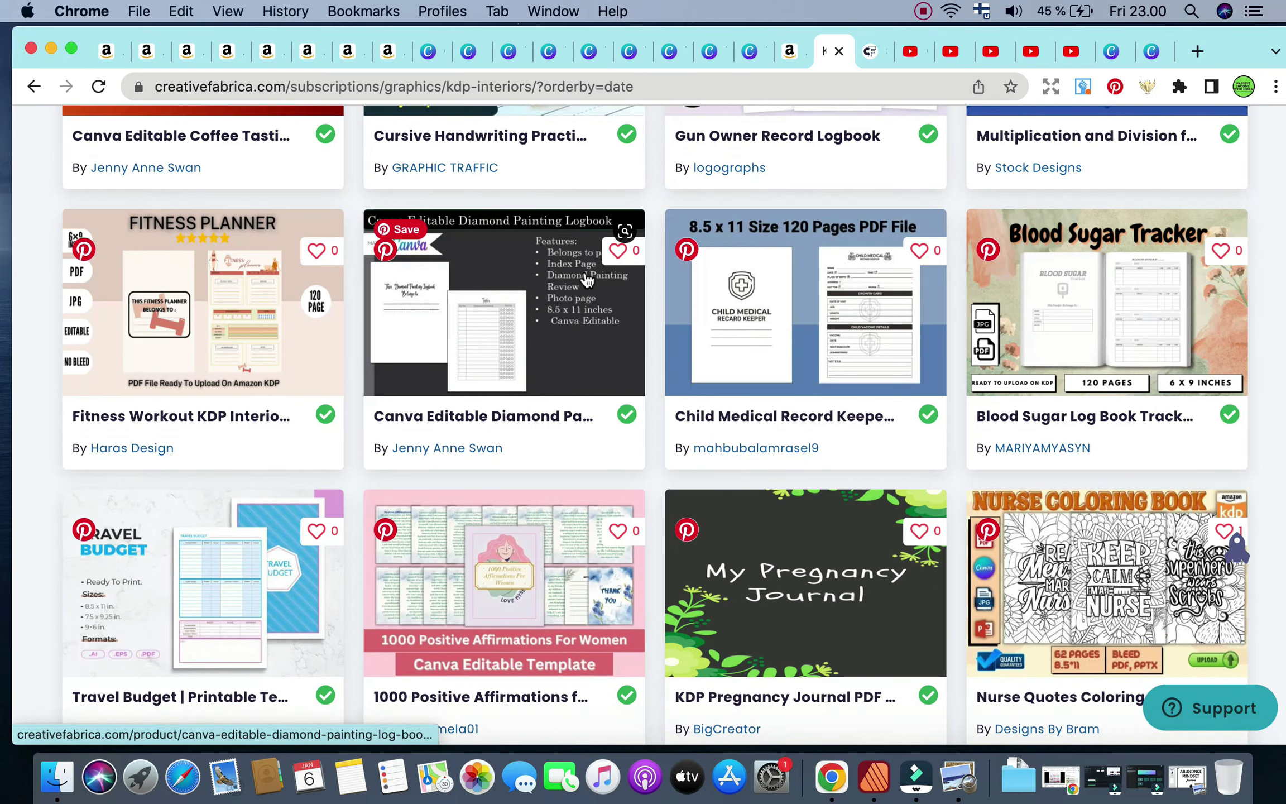
{"action": "left_click", "coordinate": [519, 423]}
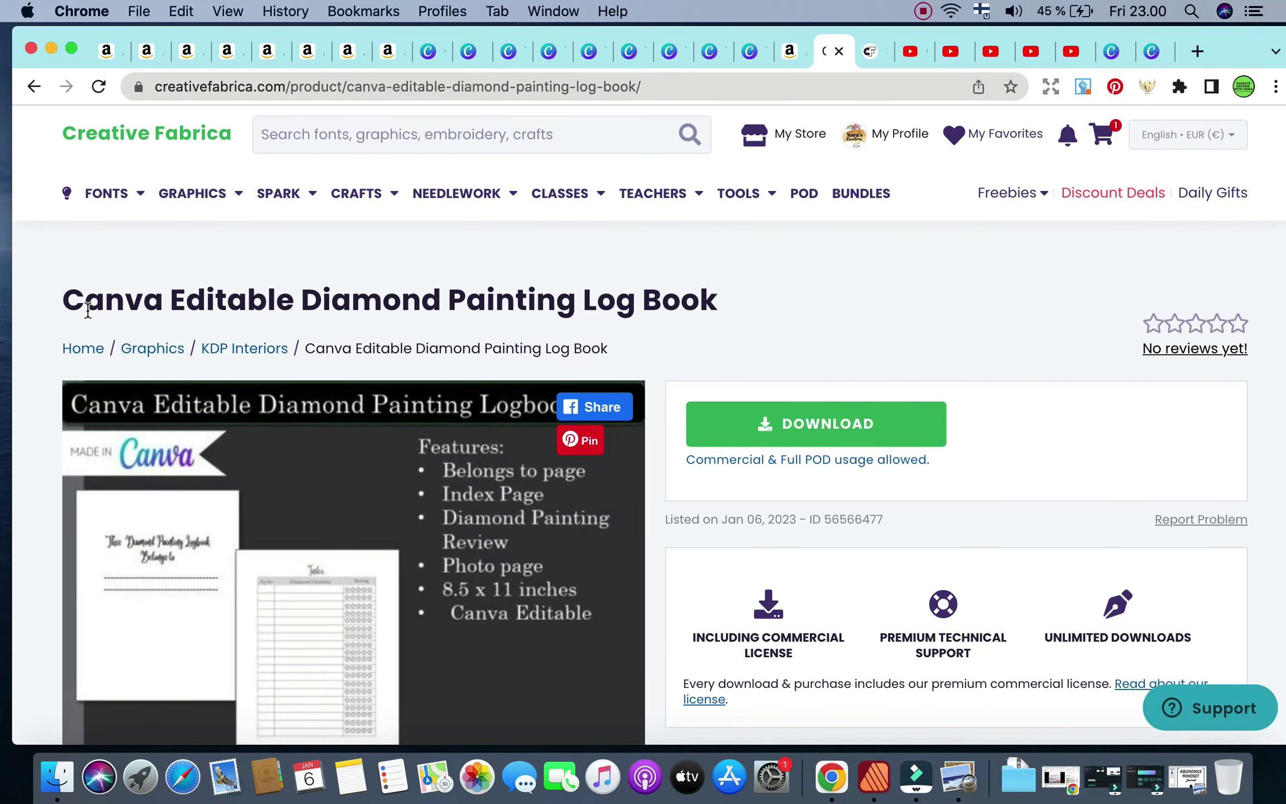
Step: Read the log book's description and copy the phrase "Diamond Painting Logbook" from it
{"action": "scroll", "coordinate": [348, 450], "scroll_direction": "down", "scroll_amount": 10}
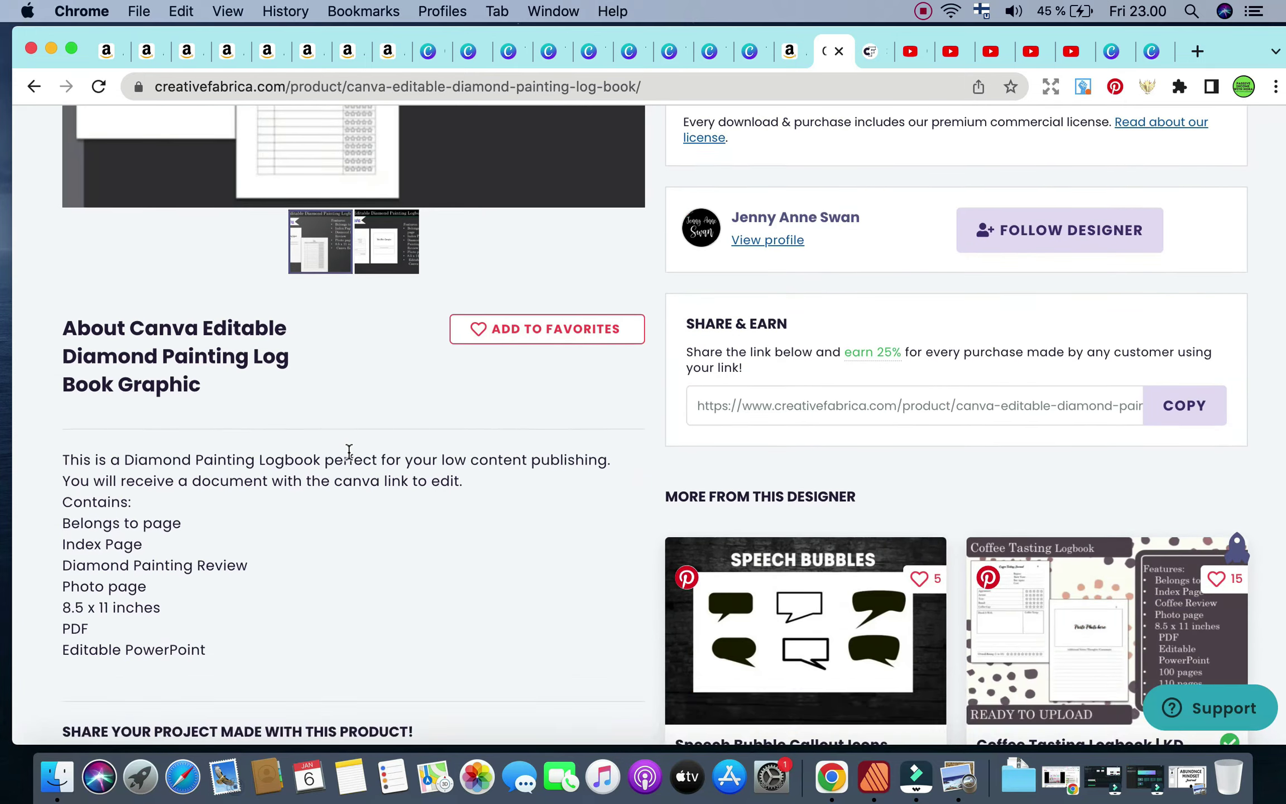
{"action": "scroll", "coordinate": [348, 450], "scroll_direction": "down", "scroll_amount": 10}
{"action": "scroll", "coordinate": [348, 450], "scroll_direction": "up", "scroll_amount": 14}
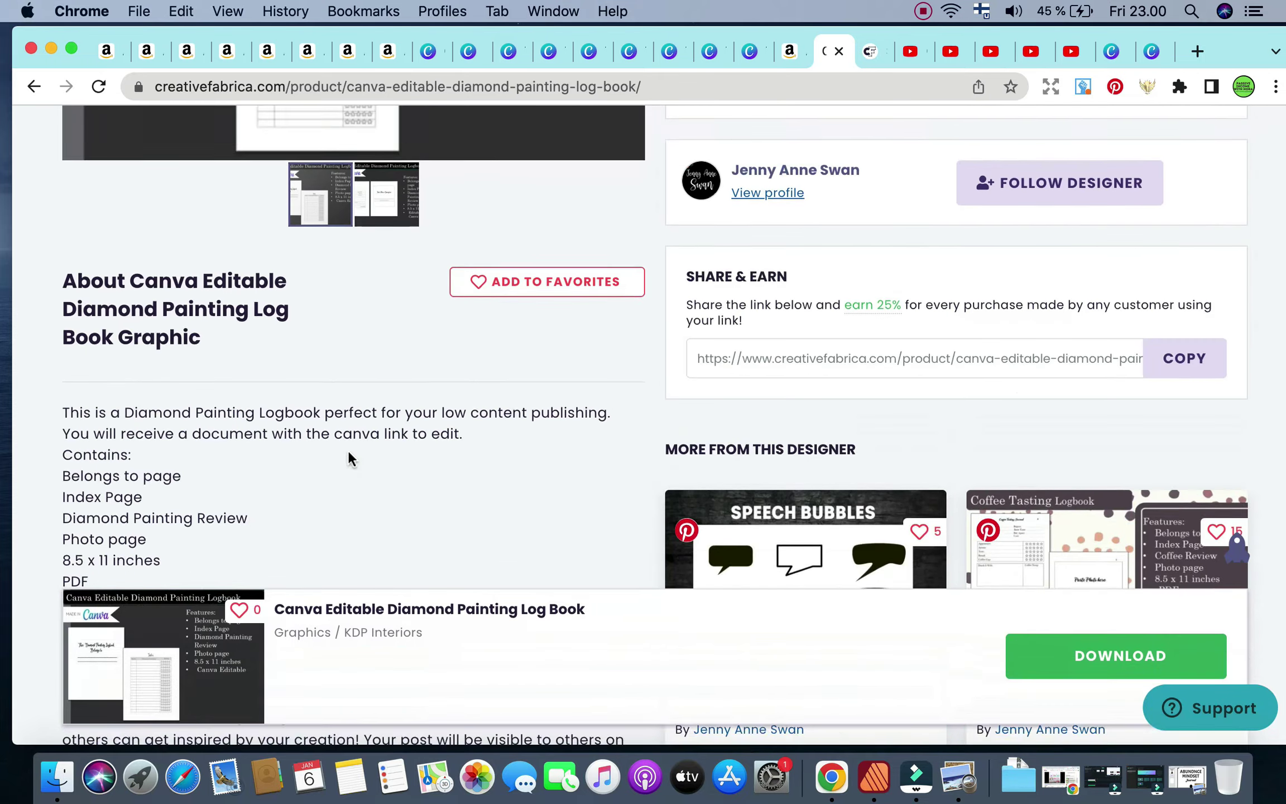
{"action": "scroll", "coordinate": [348, 450], "scroll_direction": "down", "scroll_amount": 7}
{"action": "left_click_drag", "start_coordinate": [126, 268], "coordinate": [327, 267]}
{"action": "key", "text": "super+c"}
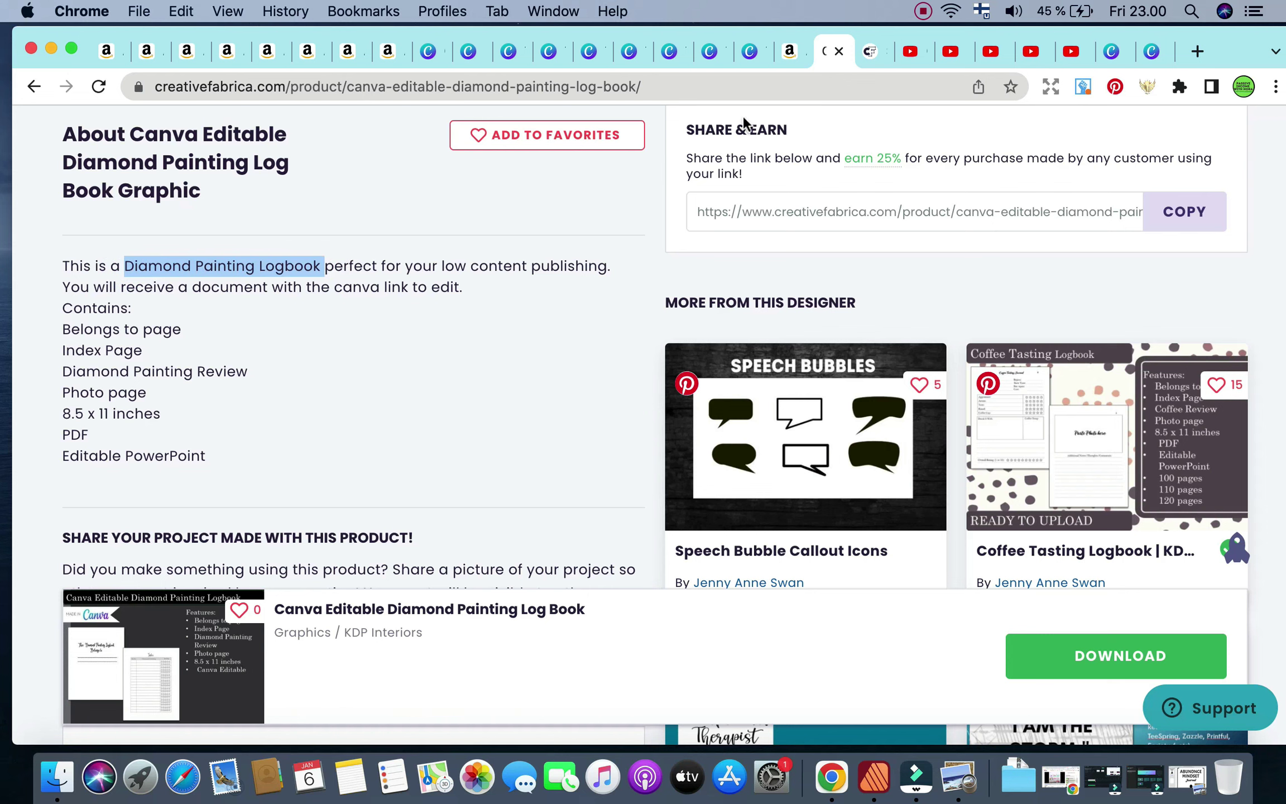
Step: Switch to the open Amazon search page and search for "Diamond Painting Logbook" in place of the previous keyword
{"action": "left_click", "coordinate": [790, 51]}
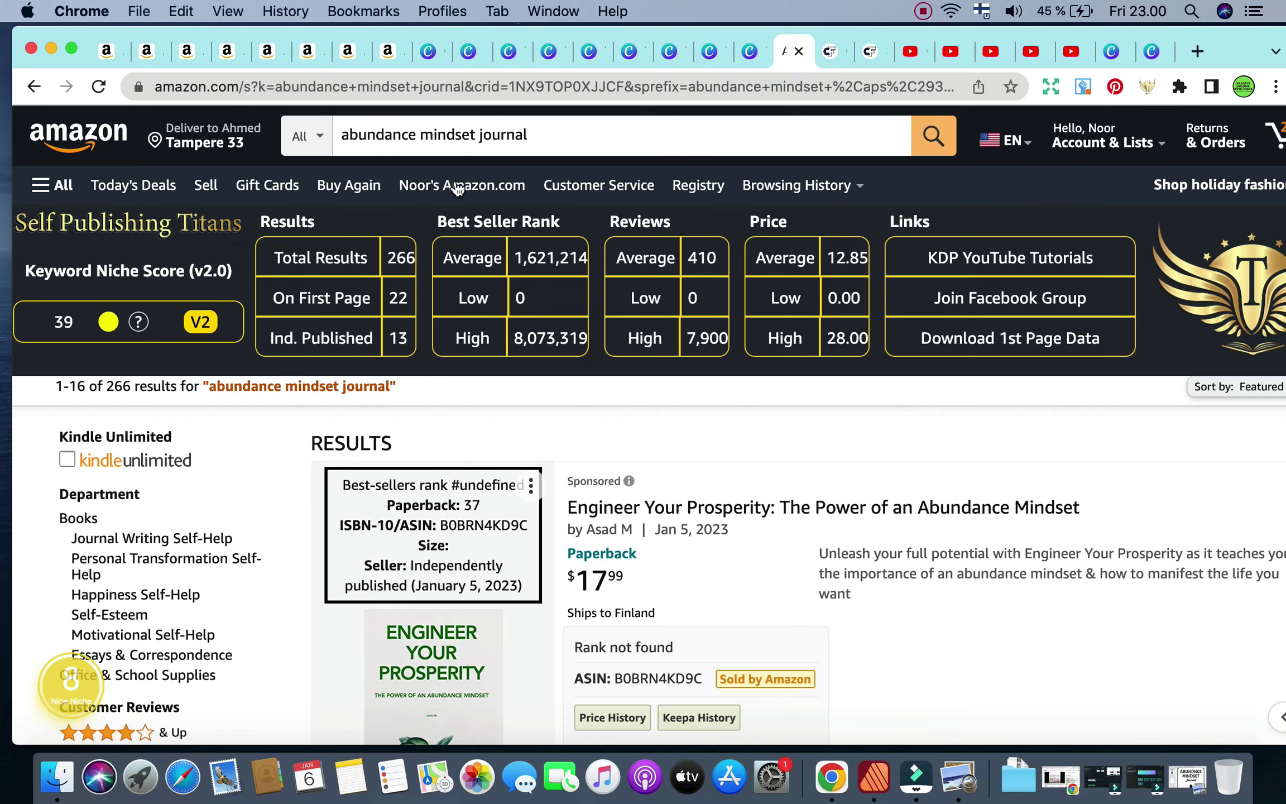
{"action": "left_click", "coordinate": [516, 134]}
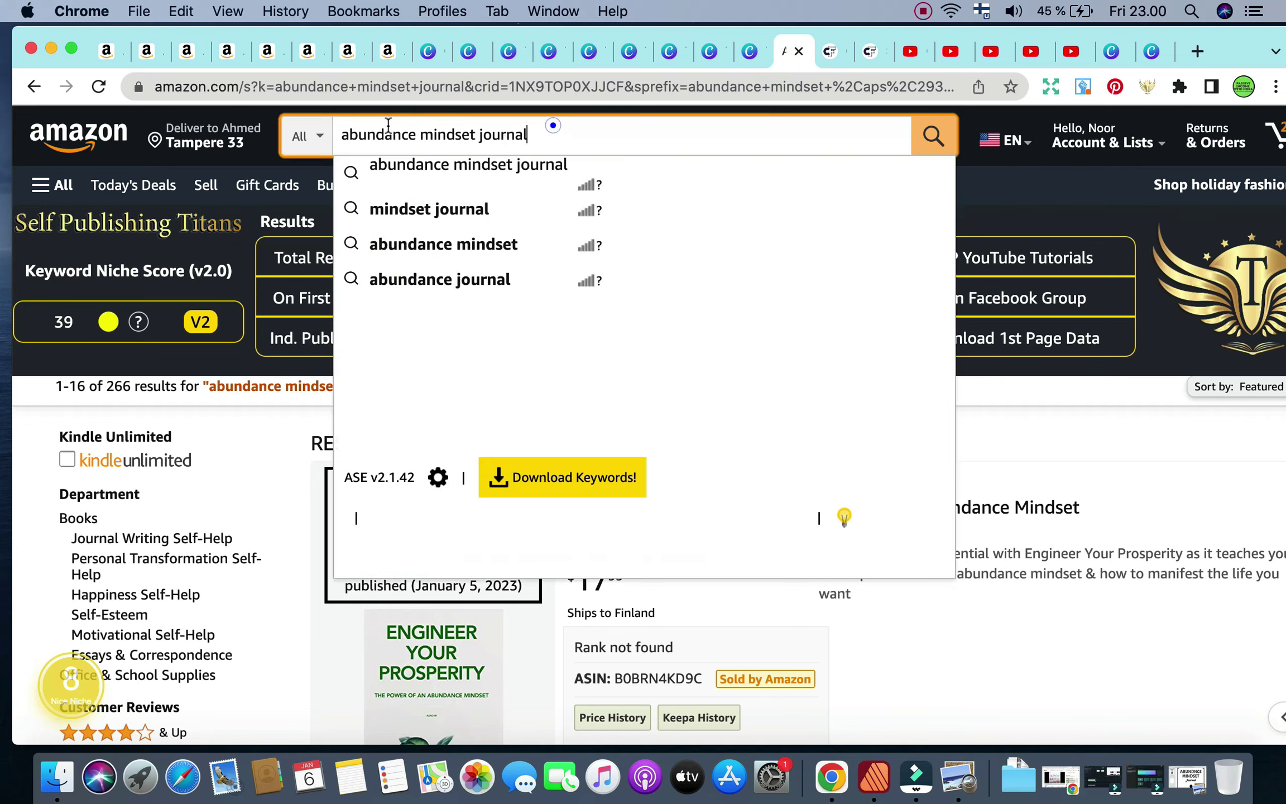
{"action": "triple_click", "coordinate": [550, 135]}
{"action": "key", "text": "super+v"}
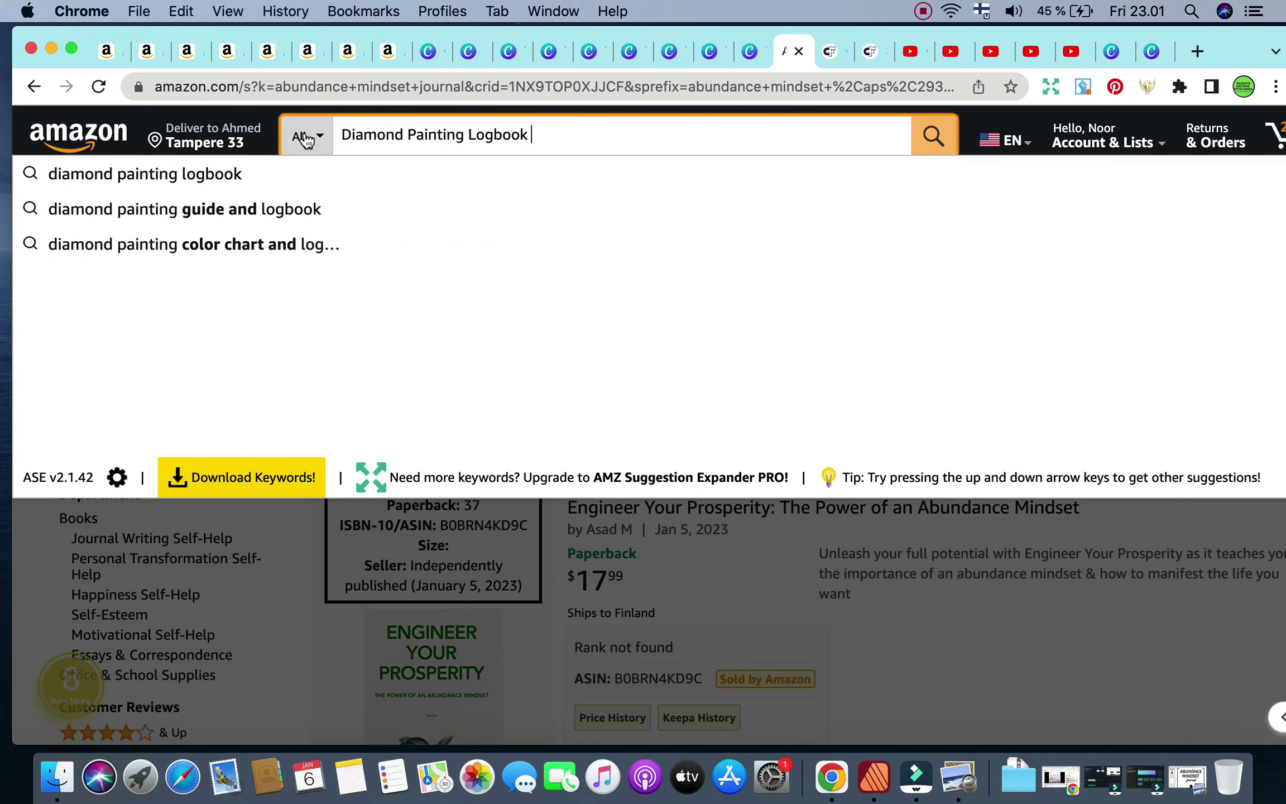
{"action": "key", "text": "Return"}
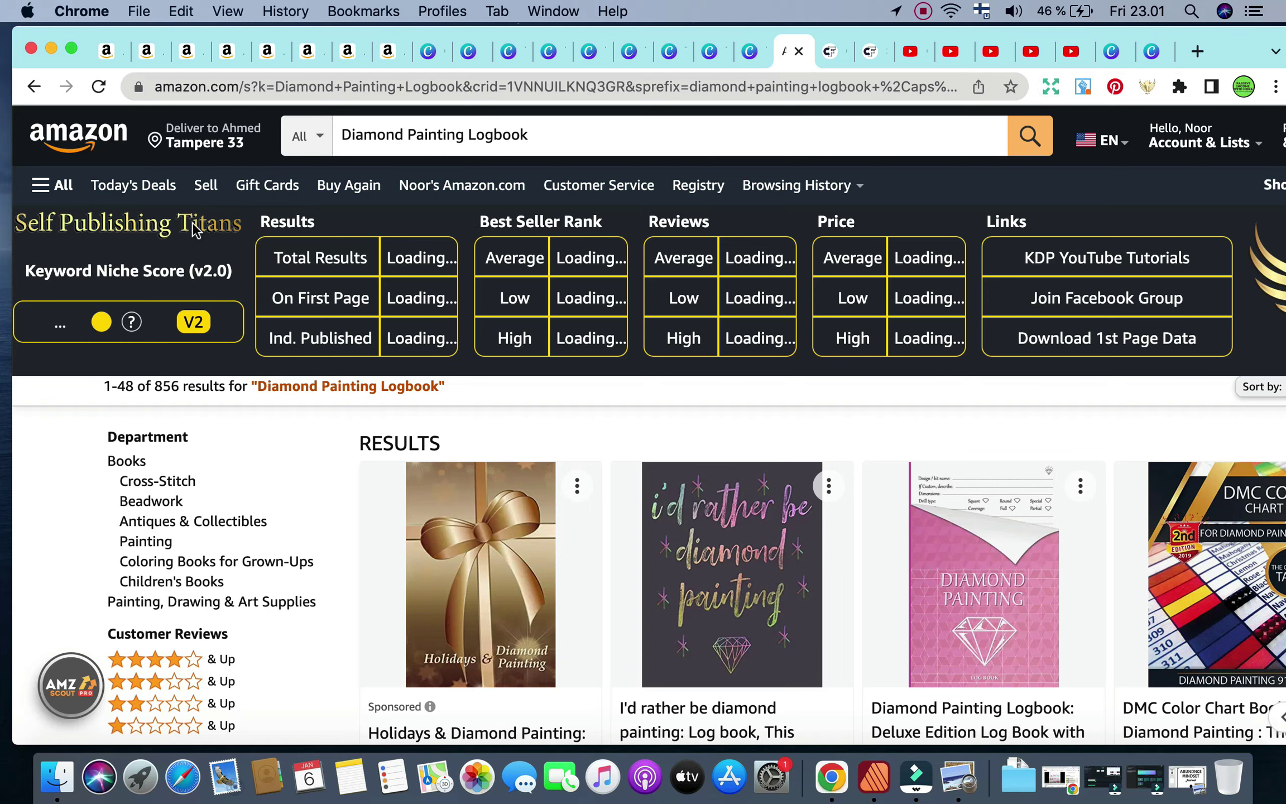
Step: Switch to the Sober Teetotalism Temperance Journal product page and copy its full title
{"action": "left_click", "coordinate": [830, 53]}
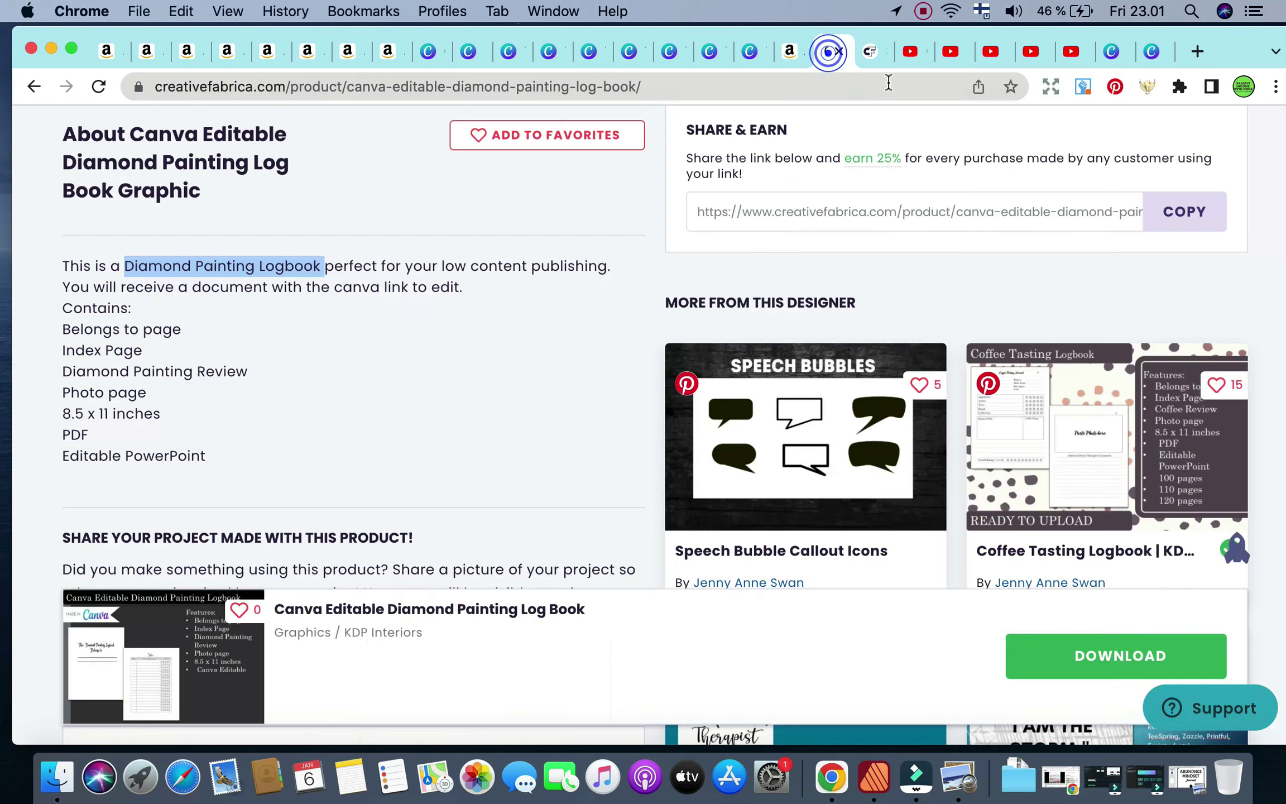
{"action": "left_click", "coordinate": [863, 51]}
{"action": "left_click_drag", "start_coordinate": [100, 303], "coordinate": [671, 311]}
{"action": "left_click_drag", "start_coordinate": [292, 317], "coordinate": [52, 292]}
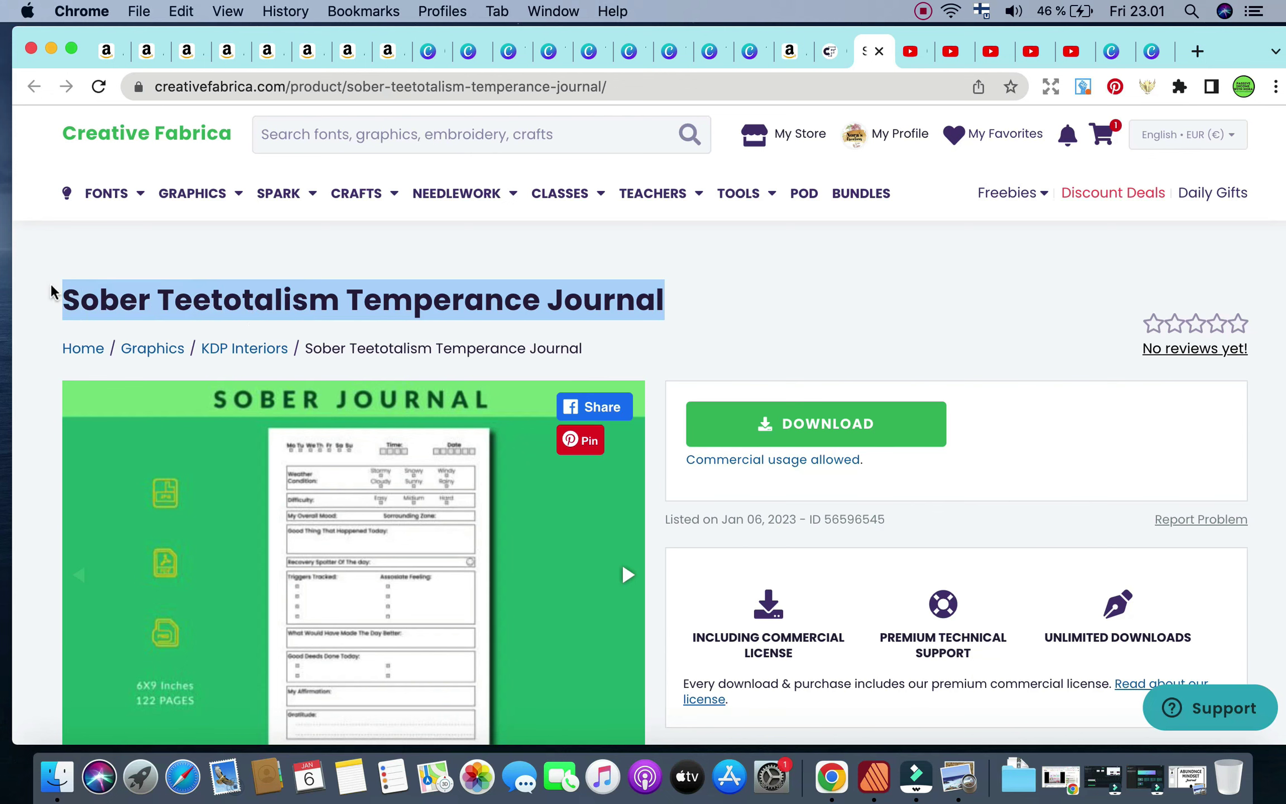
Step: Open amazon.com in the sober journal's tab and search for "Sober Teetotalism Temperance Journal"
{"action": "left_click", "coordinate": [237, 87]}
{"action": "type", "text": "a"}
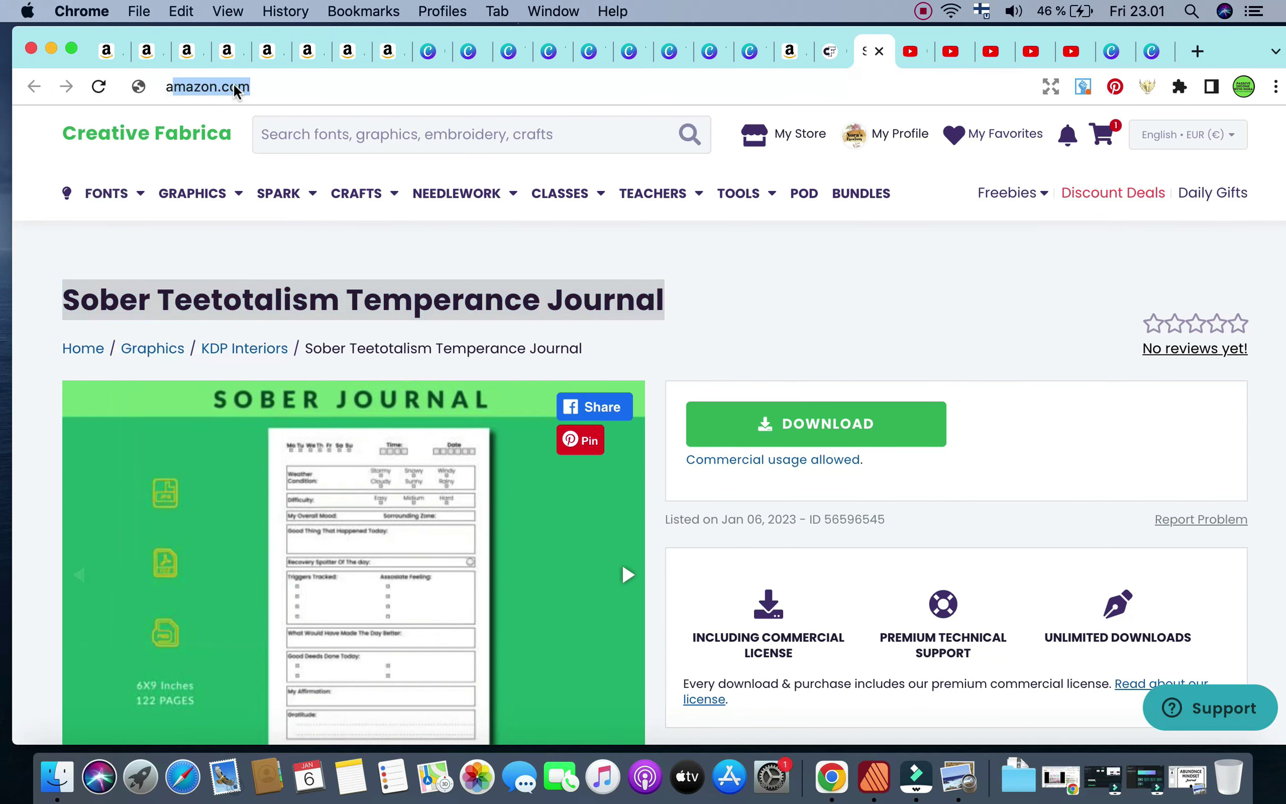
{"action": "type", "text": "mazon.com"}
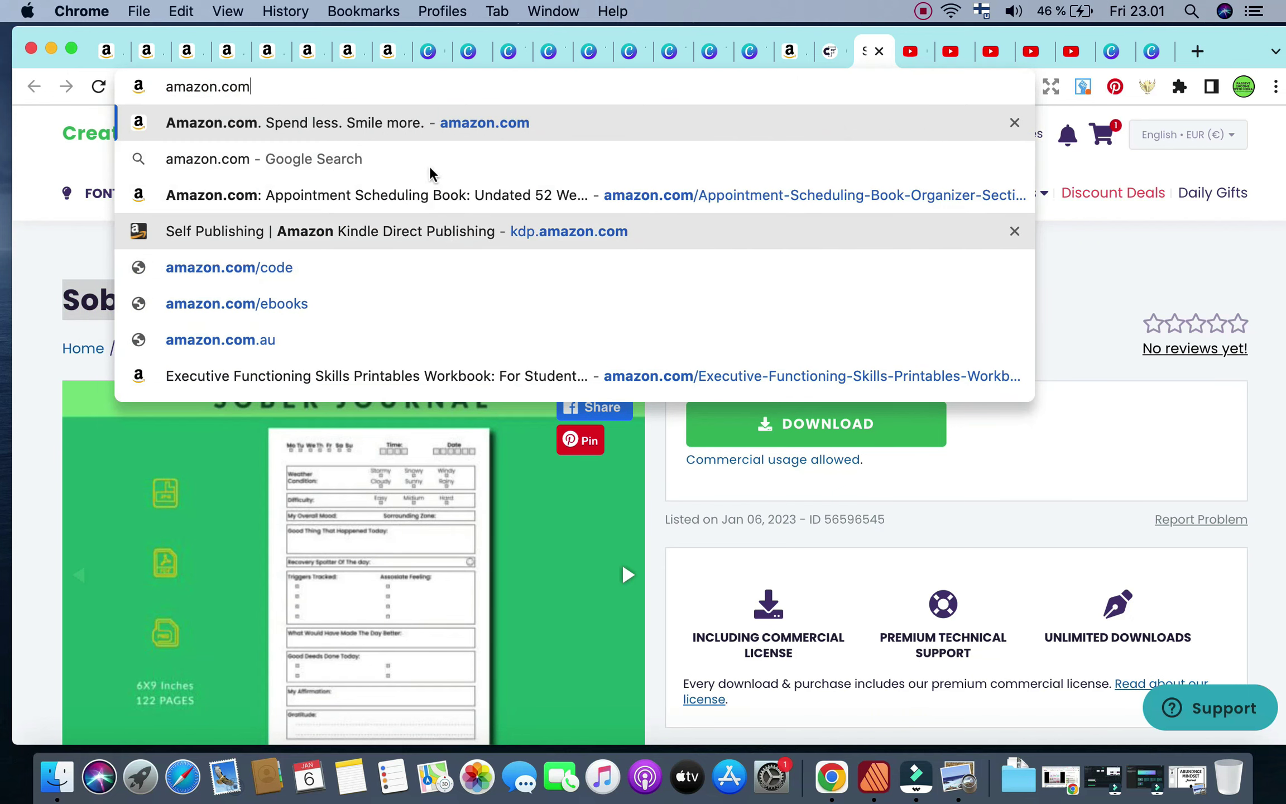
{"action": "left_click", "coordinate": [420, 118]}
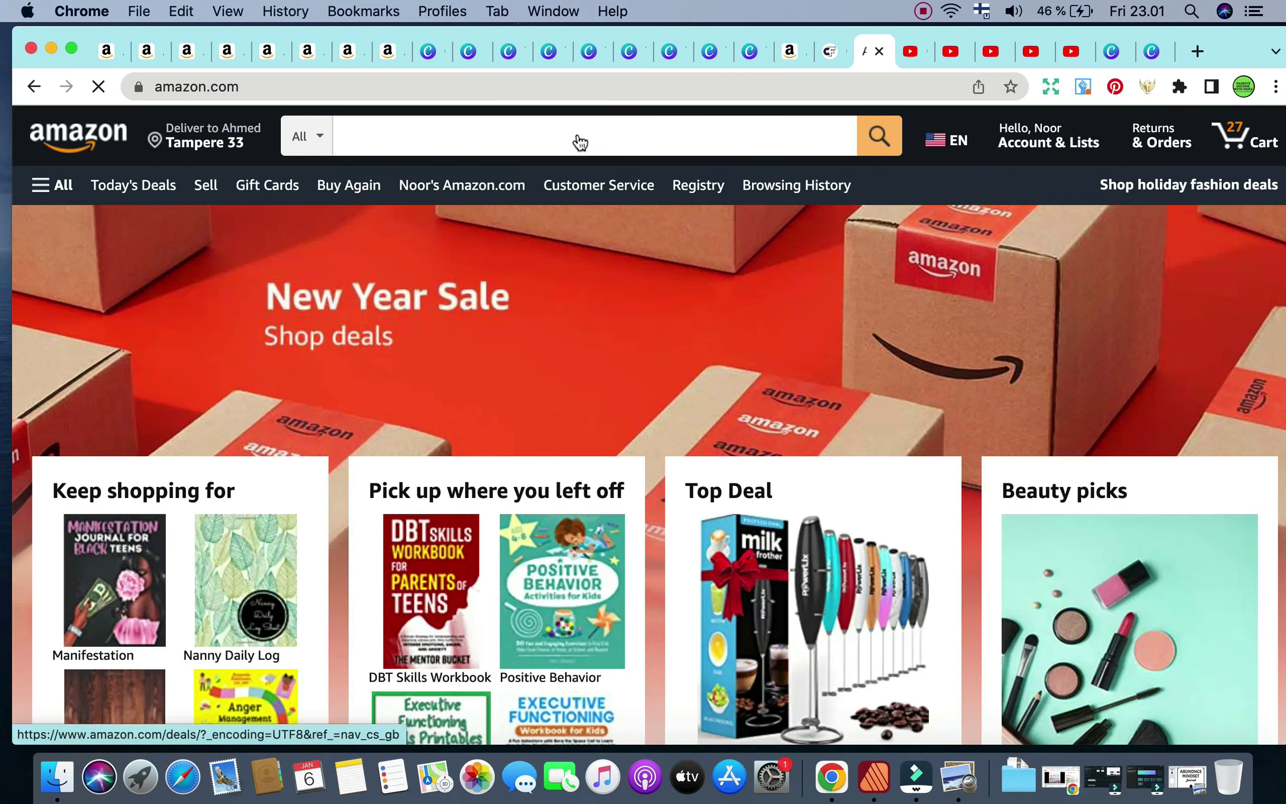
{"action": "left_click", "coordinate": [573, 128]}
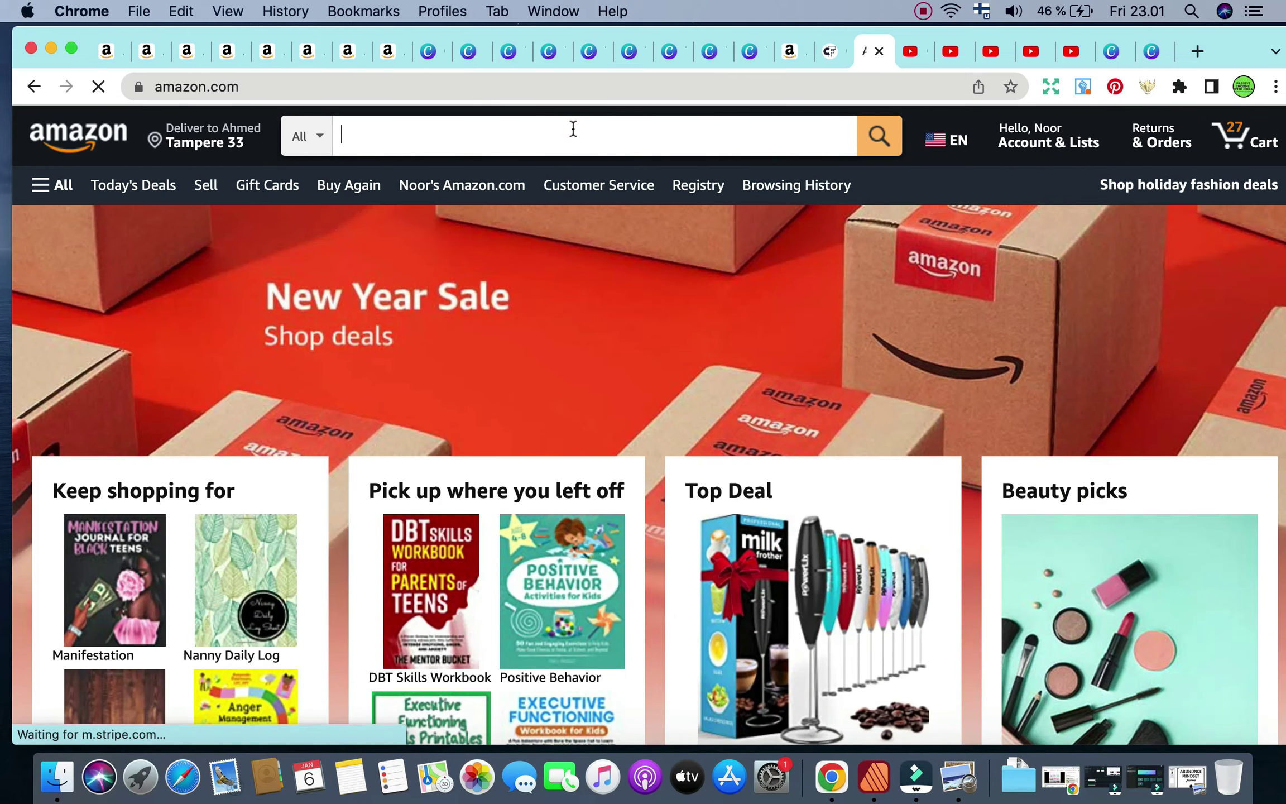
{"action": "key", "text": "super+v"}
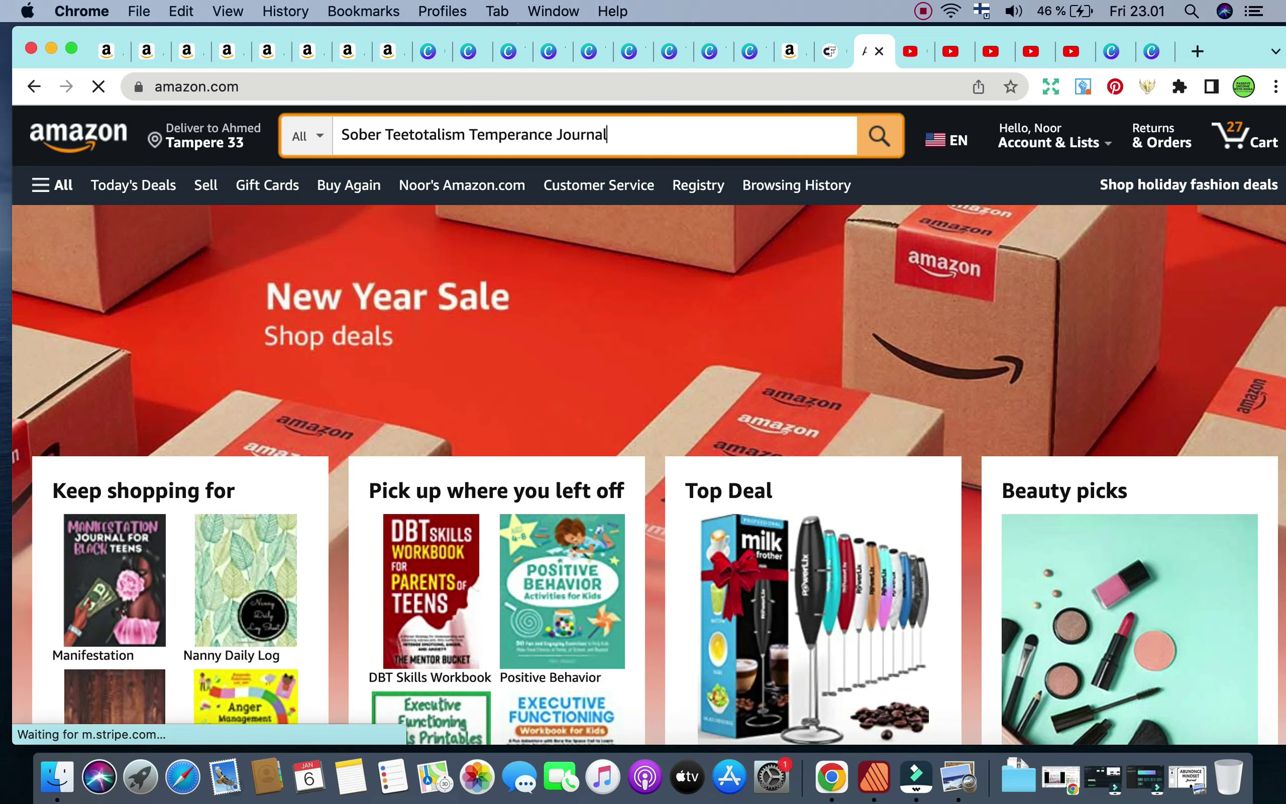
{"action": "key", "text": "Return"}
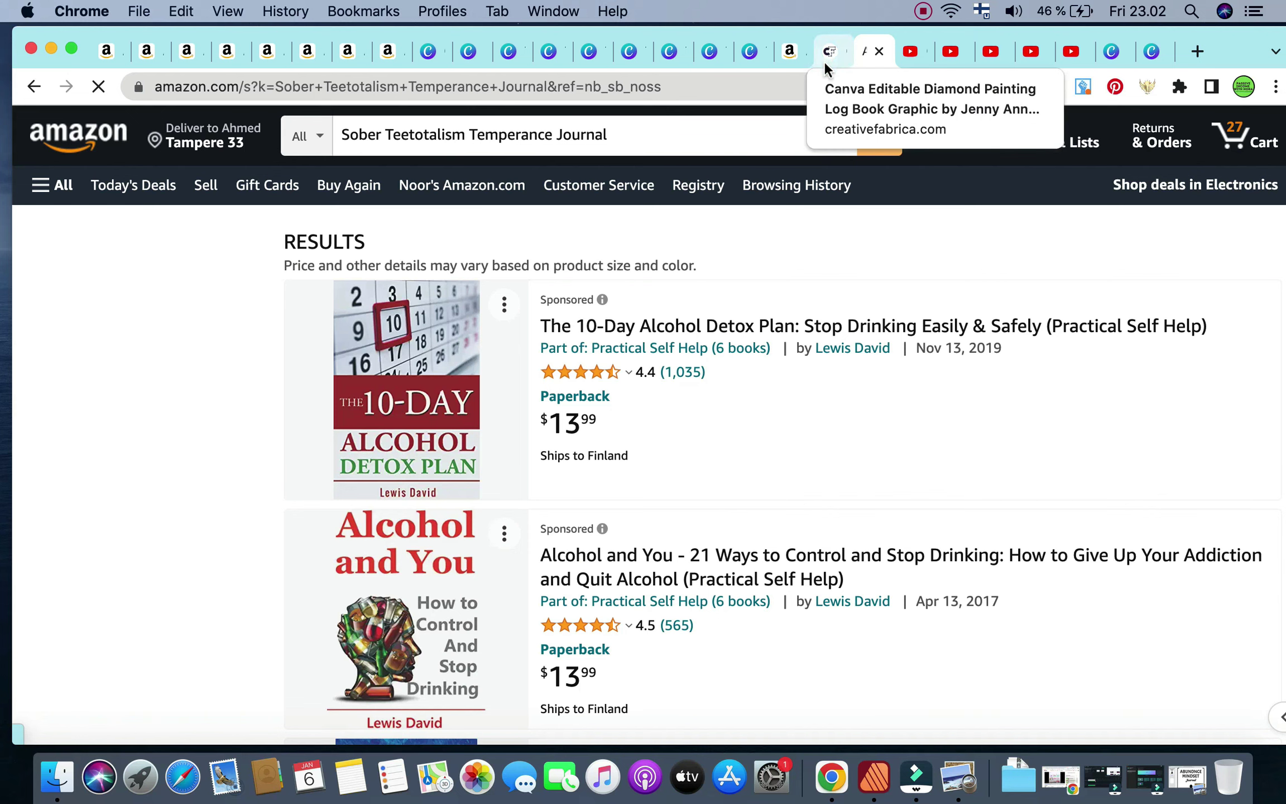
Step: Check the Amazon results and niche statistics of the diamond painting and sober journal searches, ending on the diamond painting one
{"action": "left_click", "coordinate": [788, 51]}
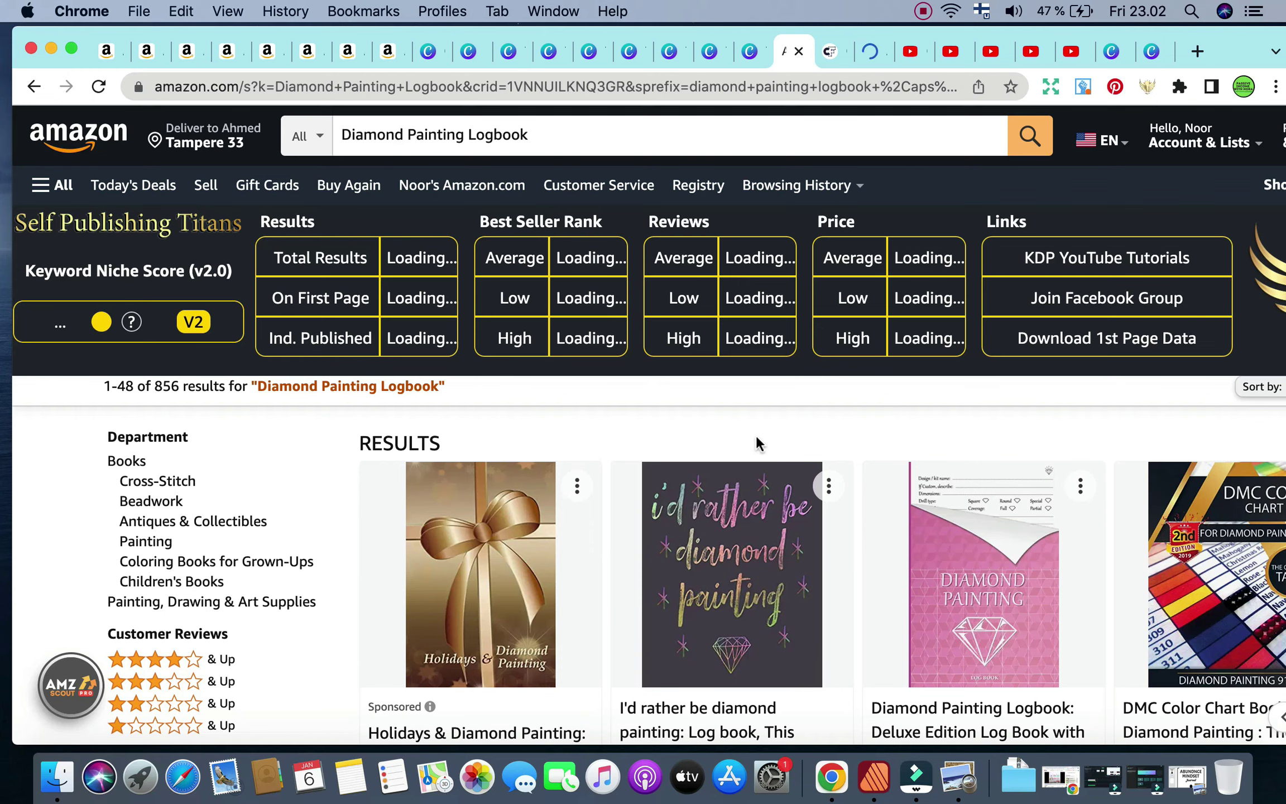
{"action": "left_click", "coordinate": [873, 50]}
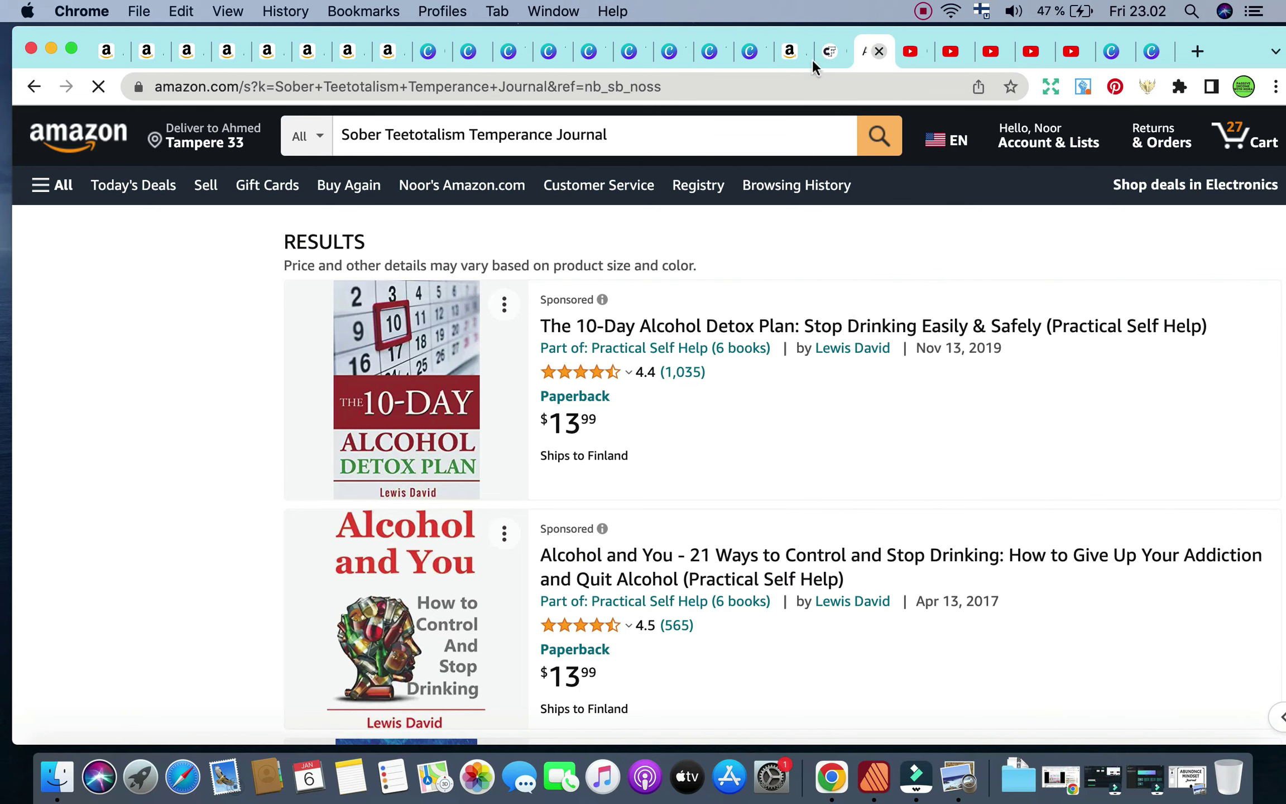
{"action": "left_click", "coordinate": [793, 55]}
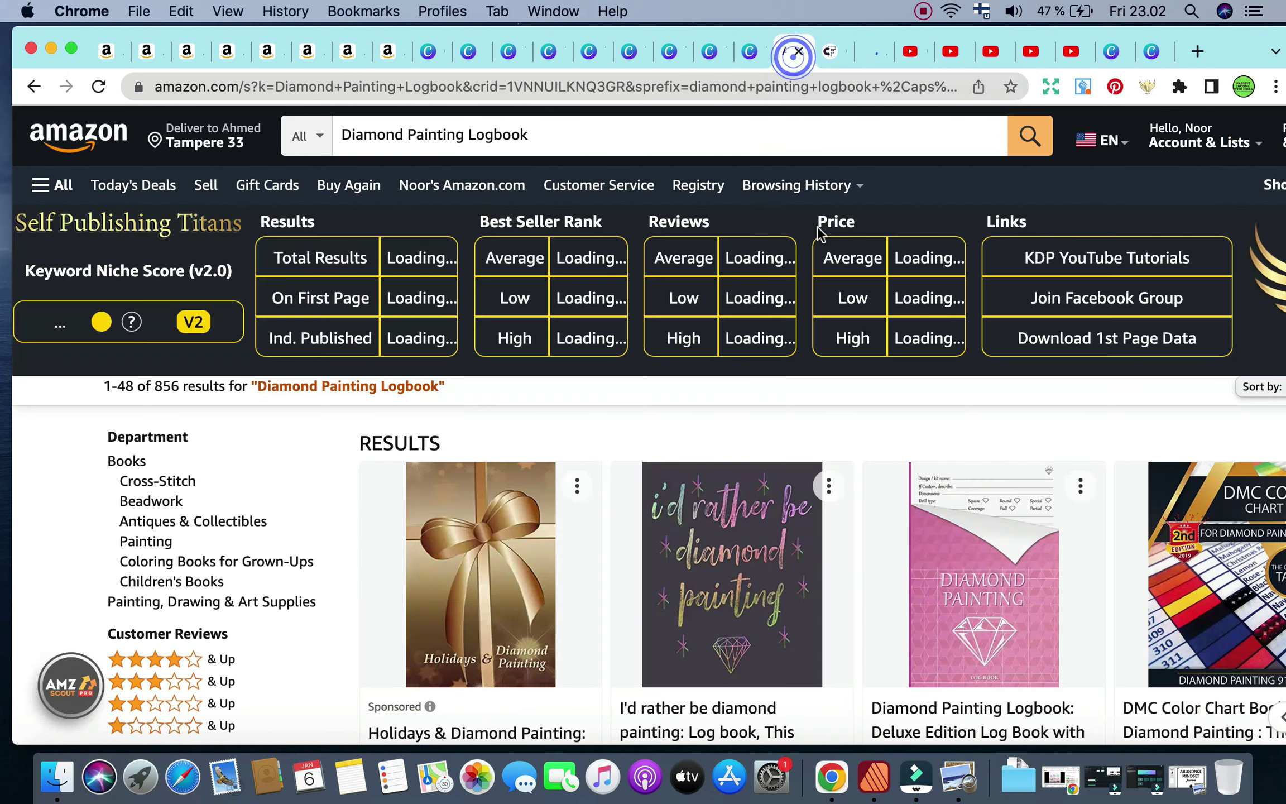